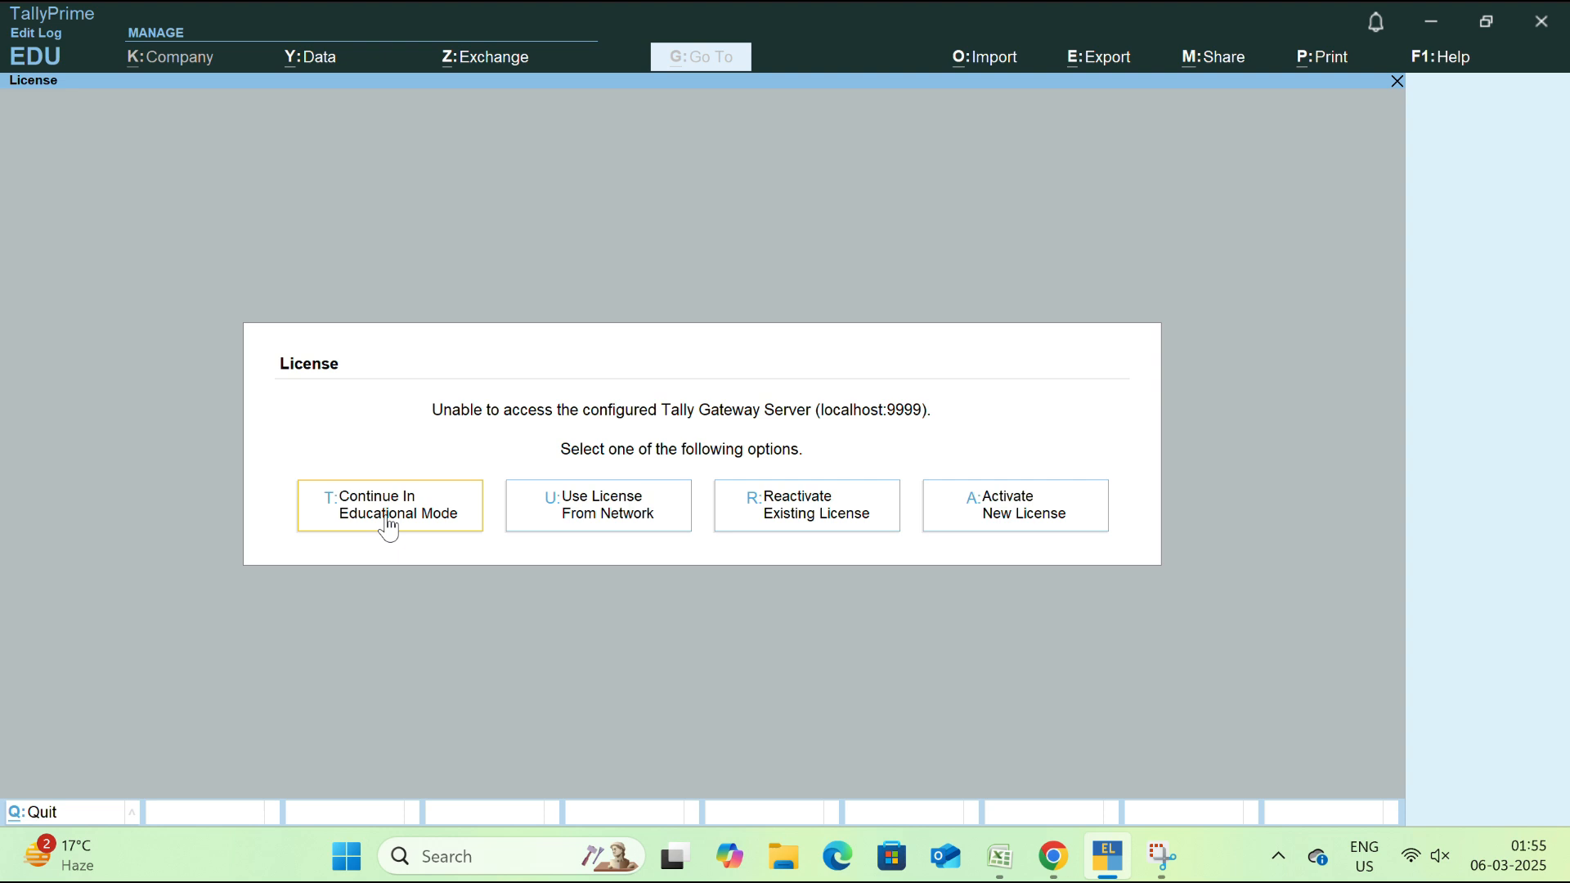
# Continue in Educational Mode and move to Create Company in the Select Company list
pyautogui.click(389, 528)
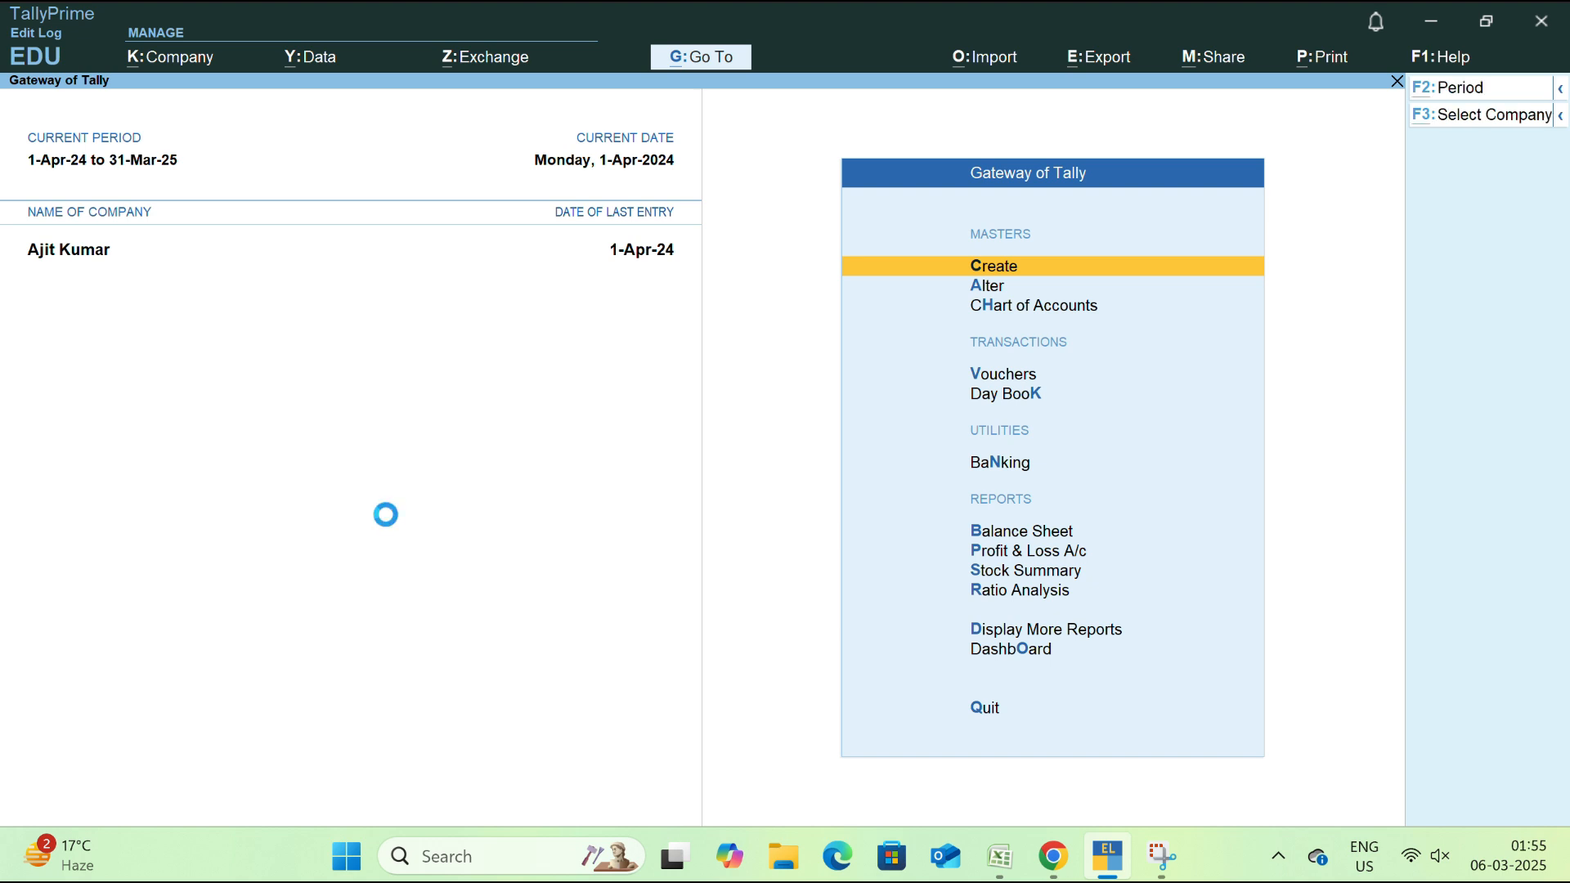
pyautogui.press('F3')
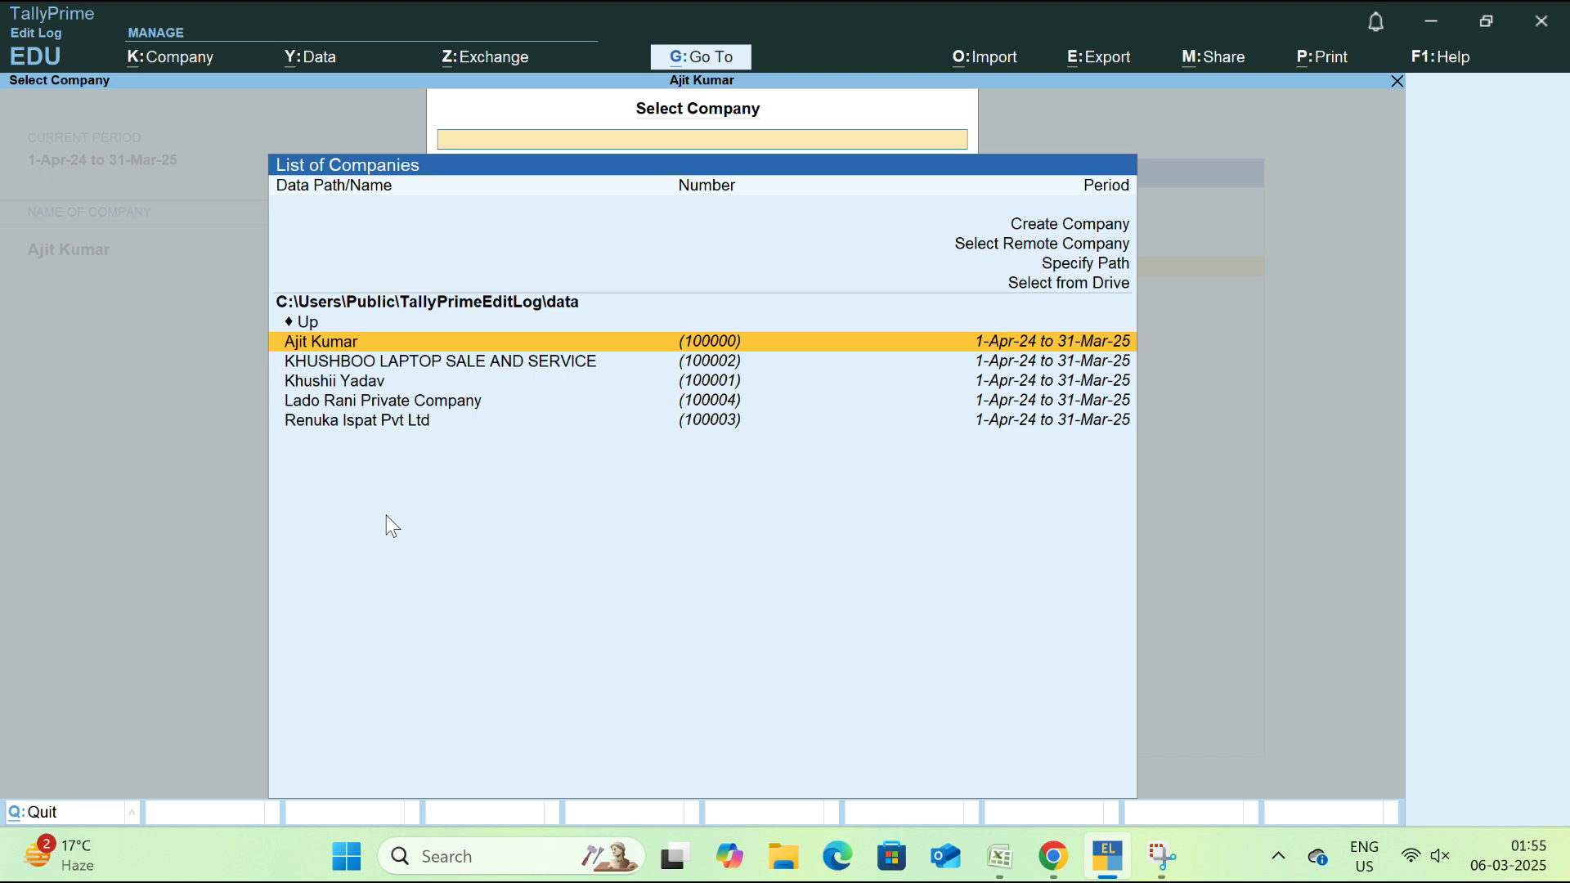
pyautogui.press('Up')
pyautogui.press('Up')
pyautogui.press('Up')
pyautogui.press('Up')
pyautogui.press('Up')
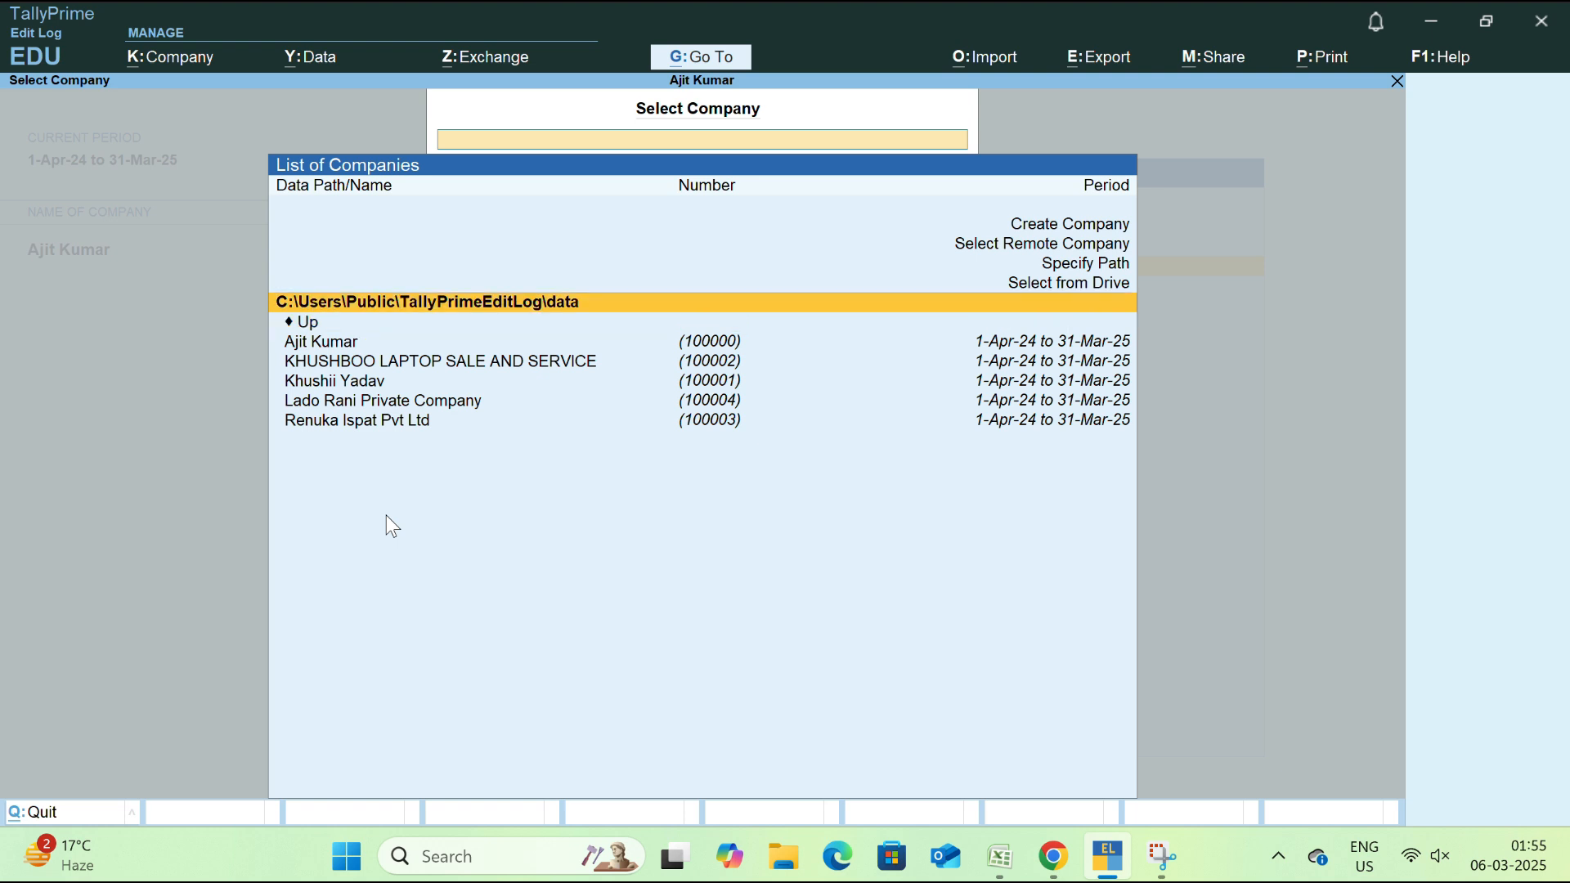
pyautogui.press('Up')
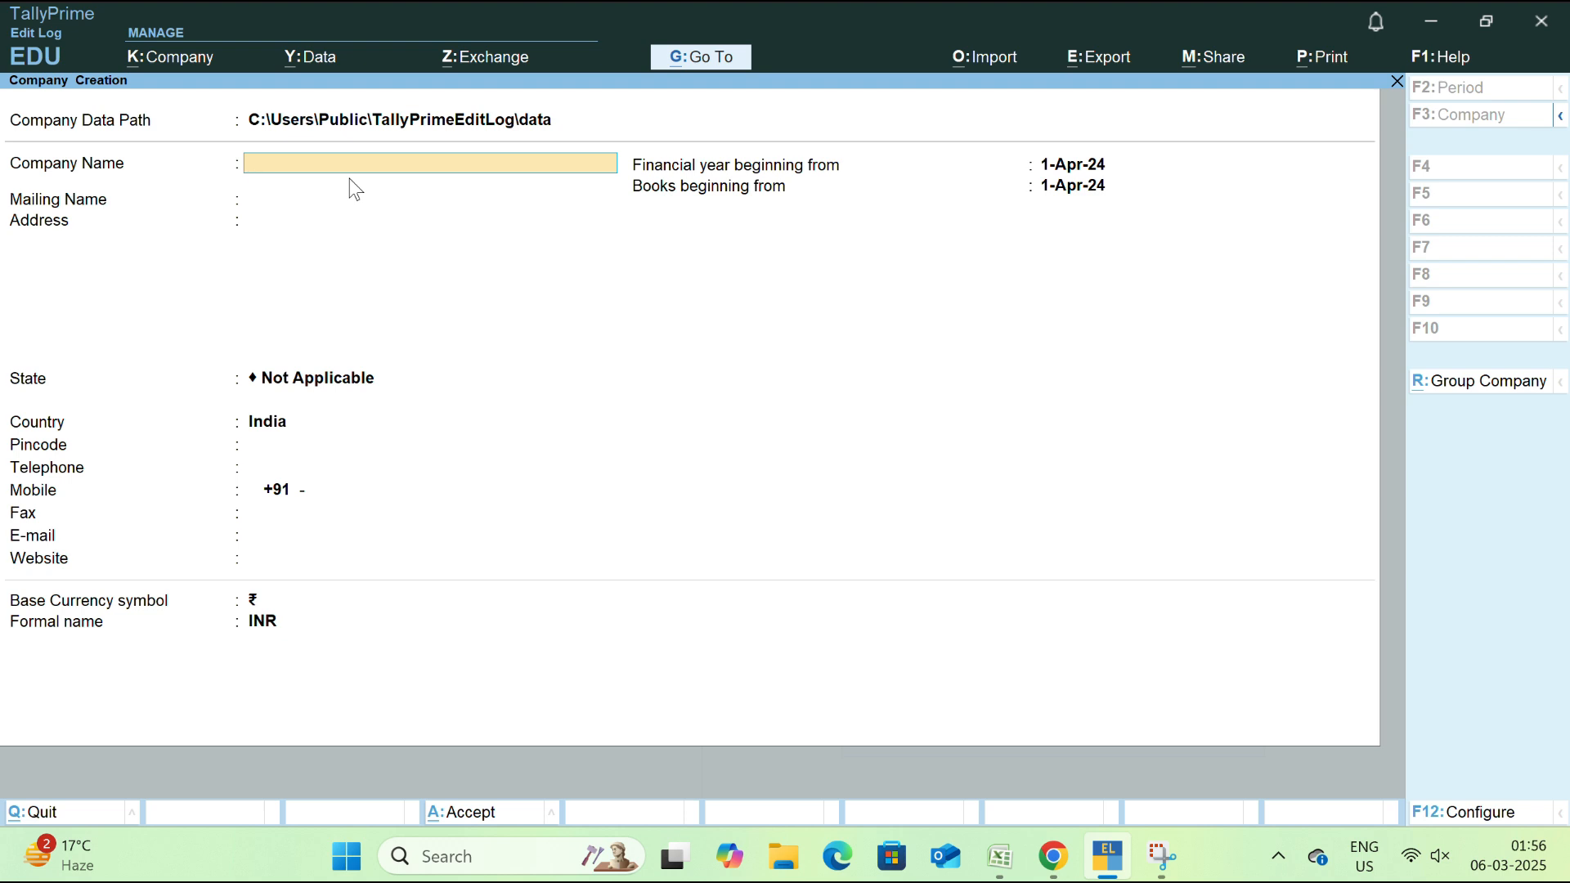
# Name the company Rahul Pvt.Ltd and keep the matching mailing name
pyautogui.write('Rahul Pvt.Ltd')
pyautogui.press('Return')
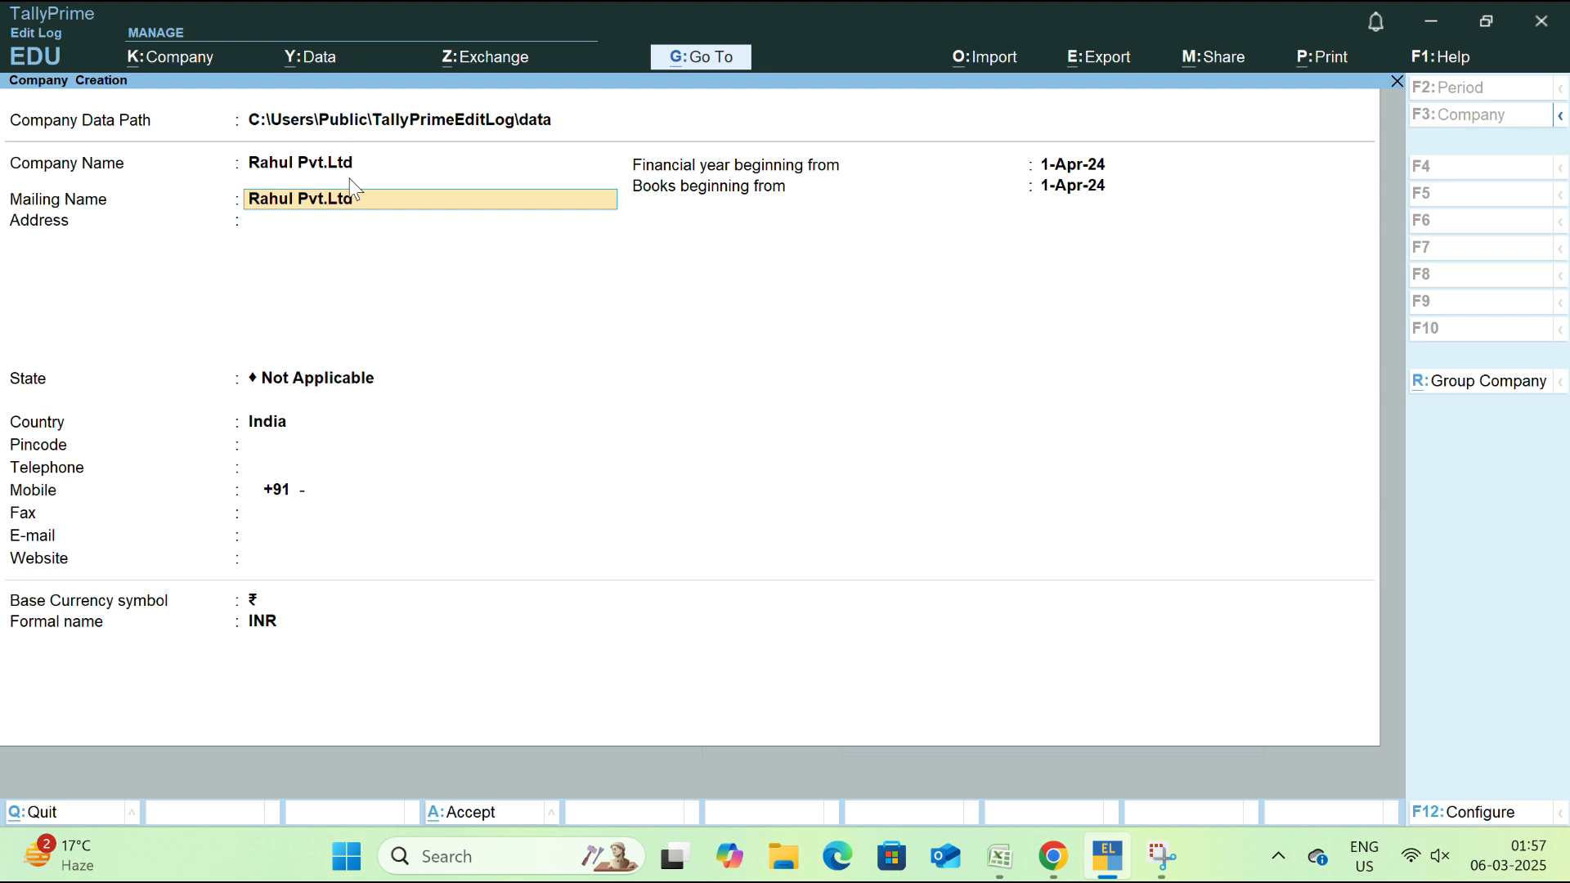
pyautogui.press('Return')
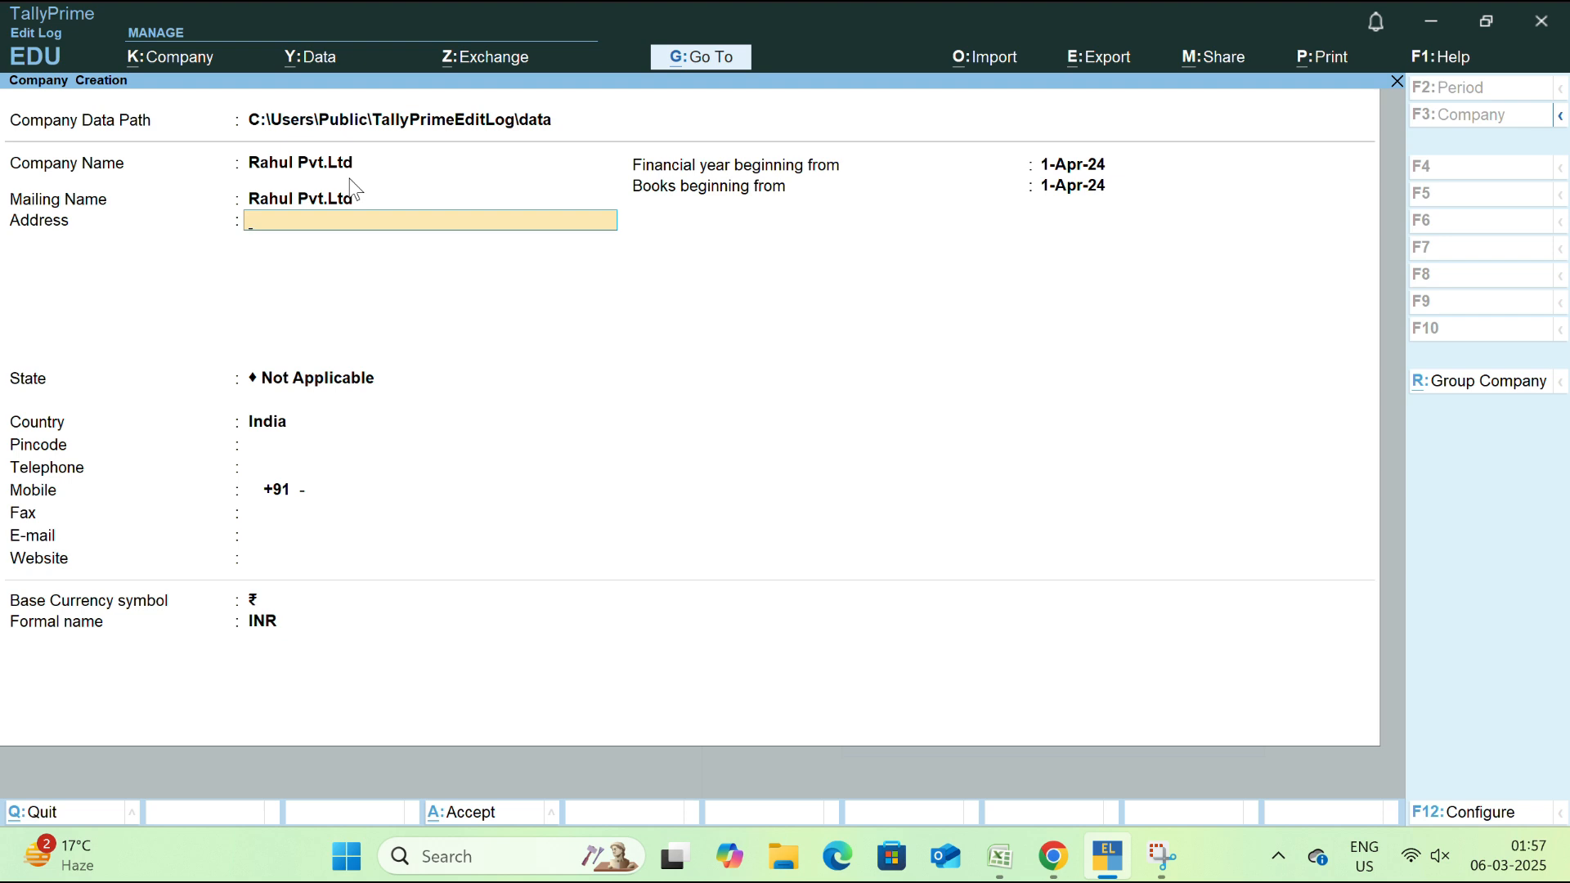
# Enter the company's first address line and move on to State
pyautogui.write('Rajganj,Near Inter R')
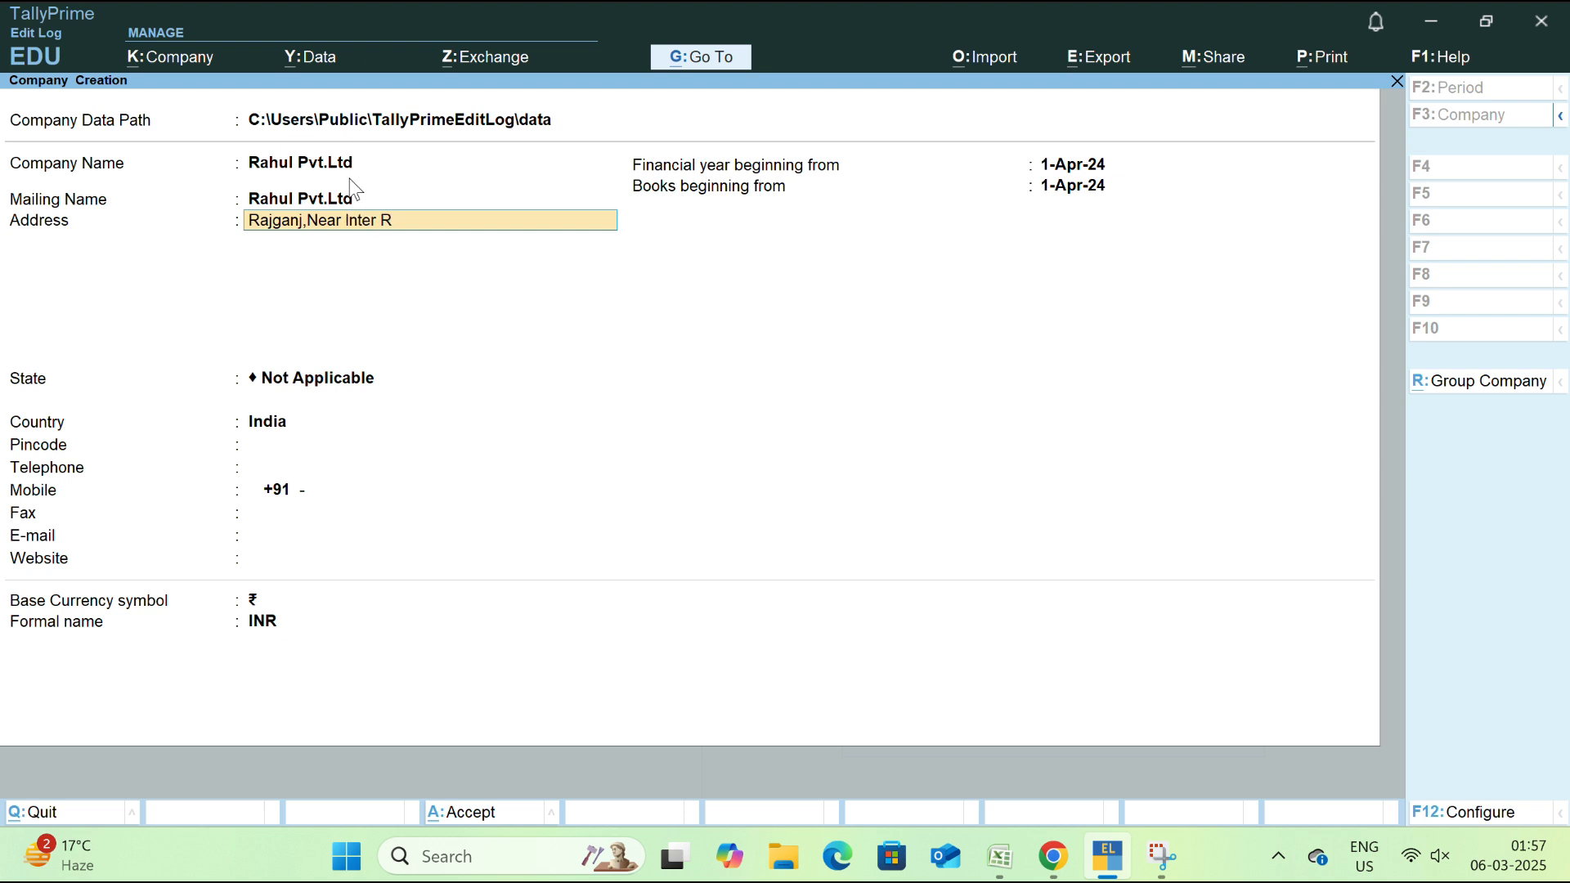
pyautogui.write('oad')
pyautogui.press('Return')
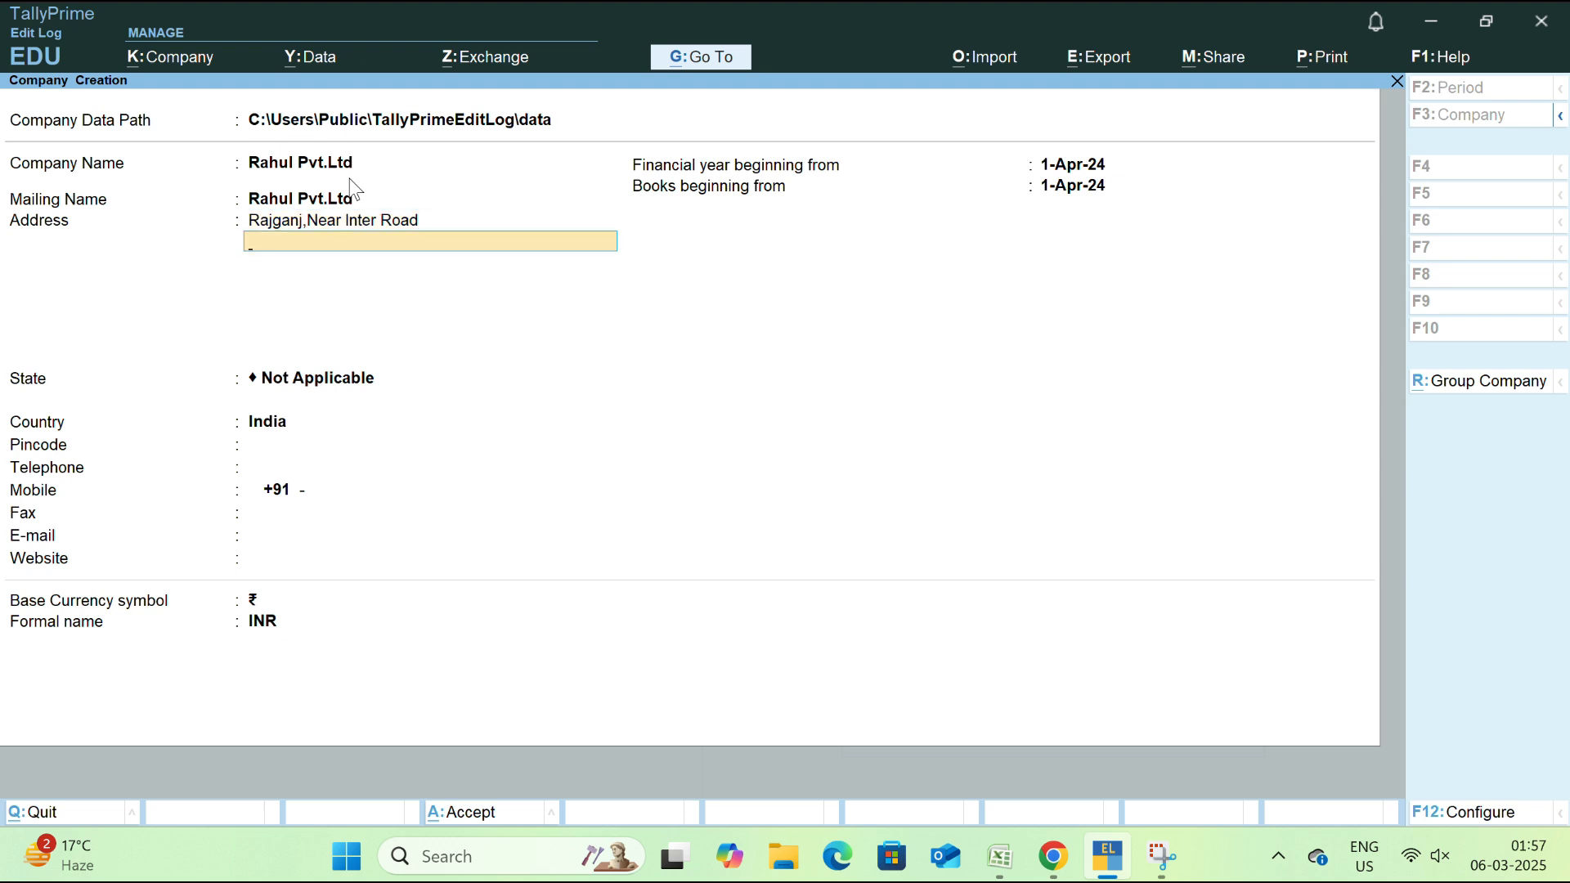
pyautogui.press('Return')
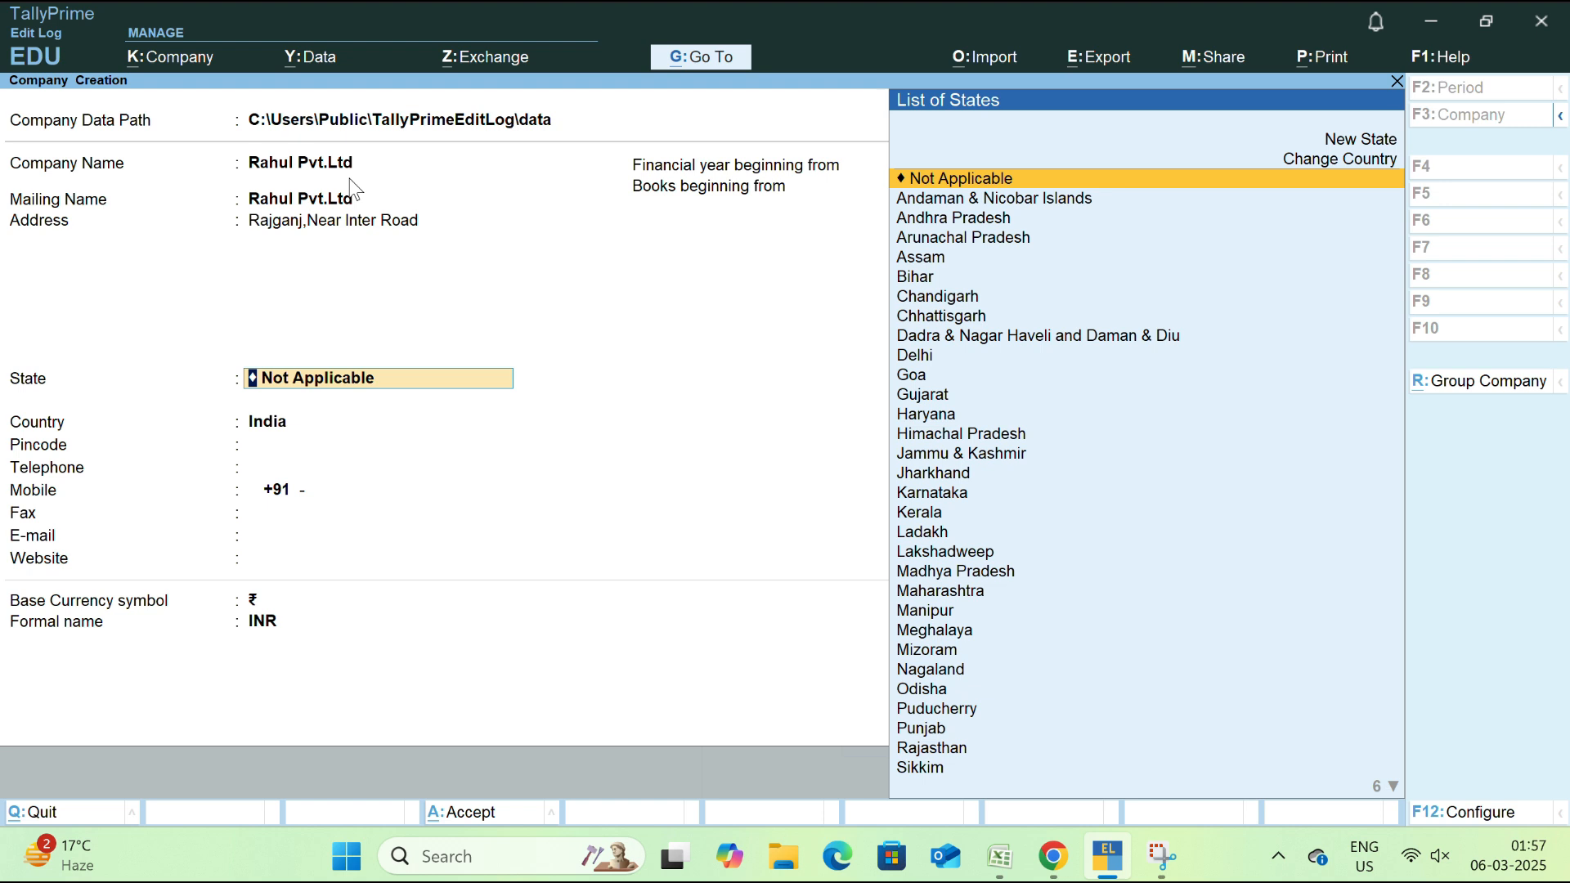
# Set the state to Jharkhand, keep India as the country, and enter the pincode
pyautogui.write('Jh')
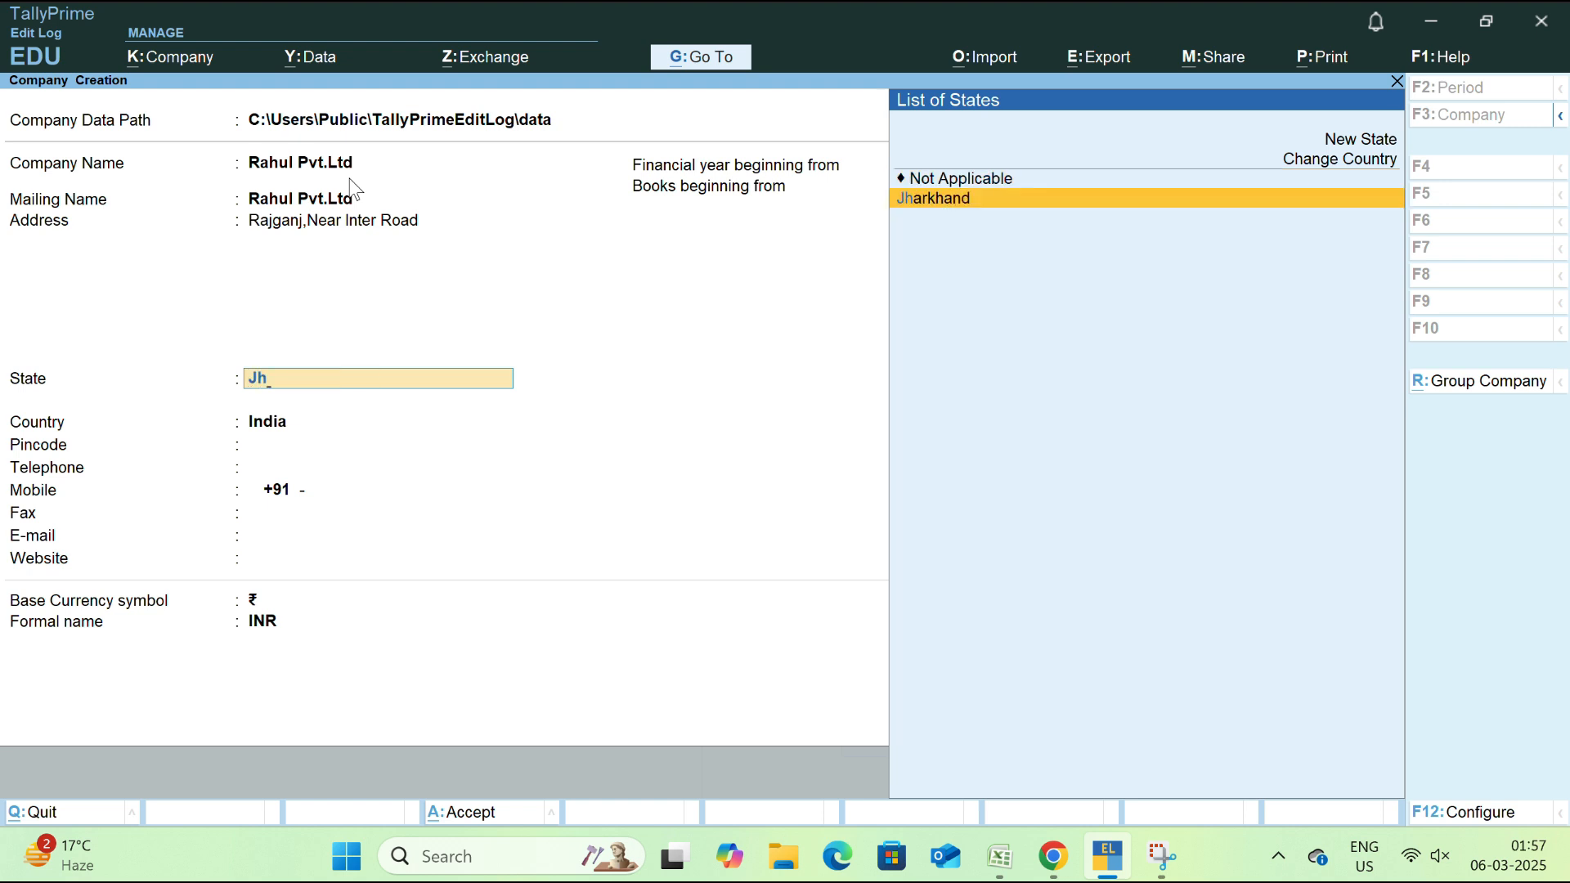
pyautogui.press('Return')
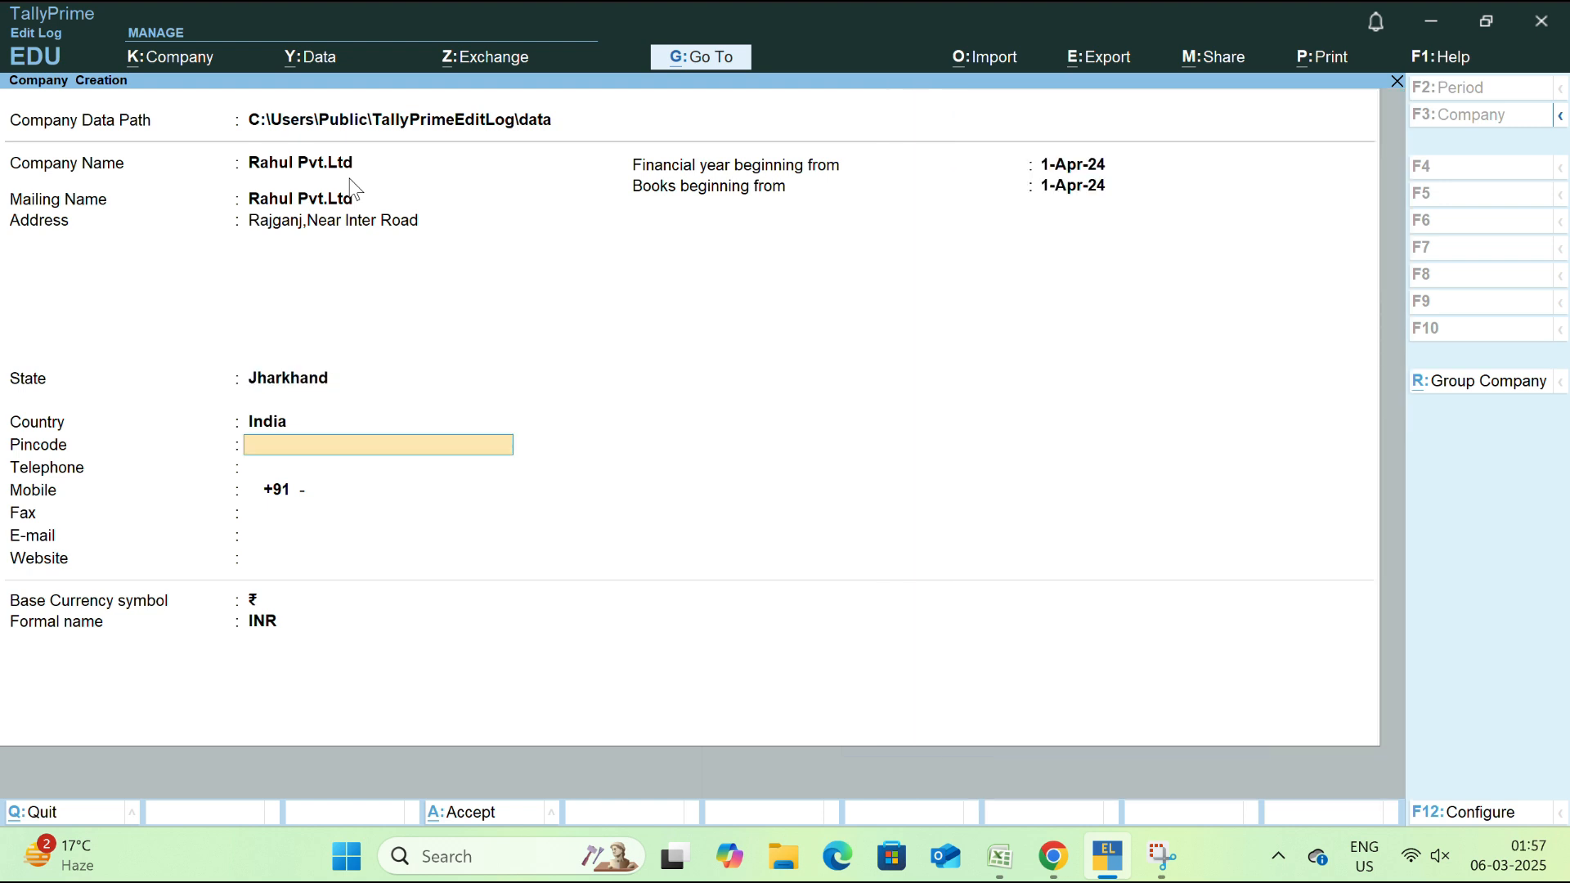
pyautogui.press('BackSpace')
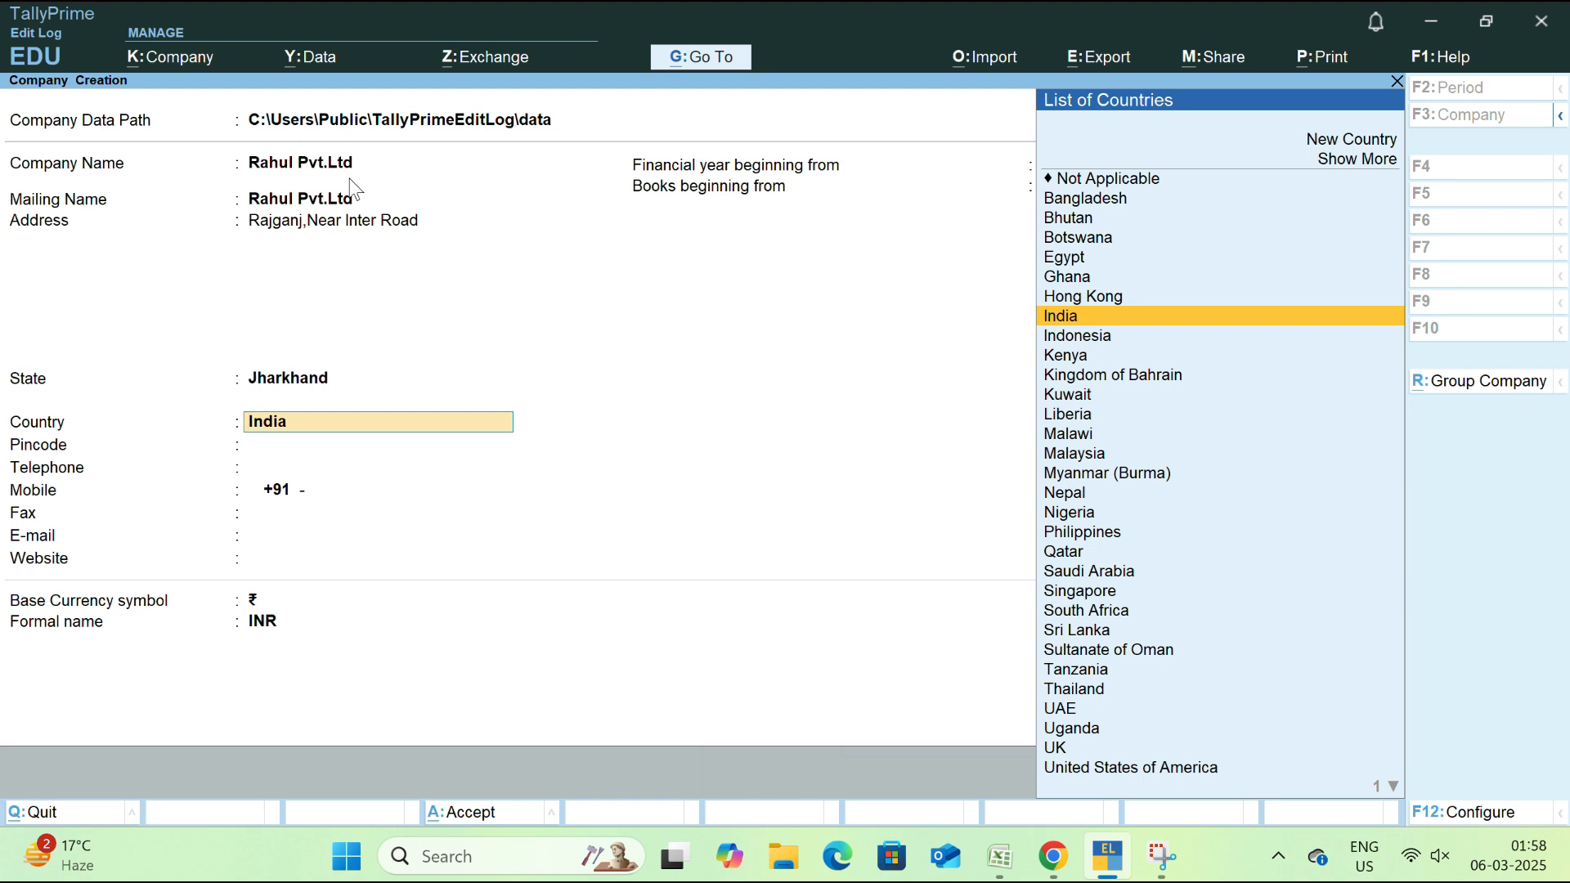
pyautogui.press('Up')
pyautogui.press('Up')
pyautogui.press('Up')
pyautogui.press('Up')
pyautogui.press('Up')
pyautogui.press('Up')
pyautogui.press('Up')
pyautogui.press('Up')
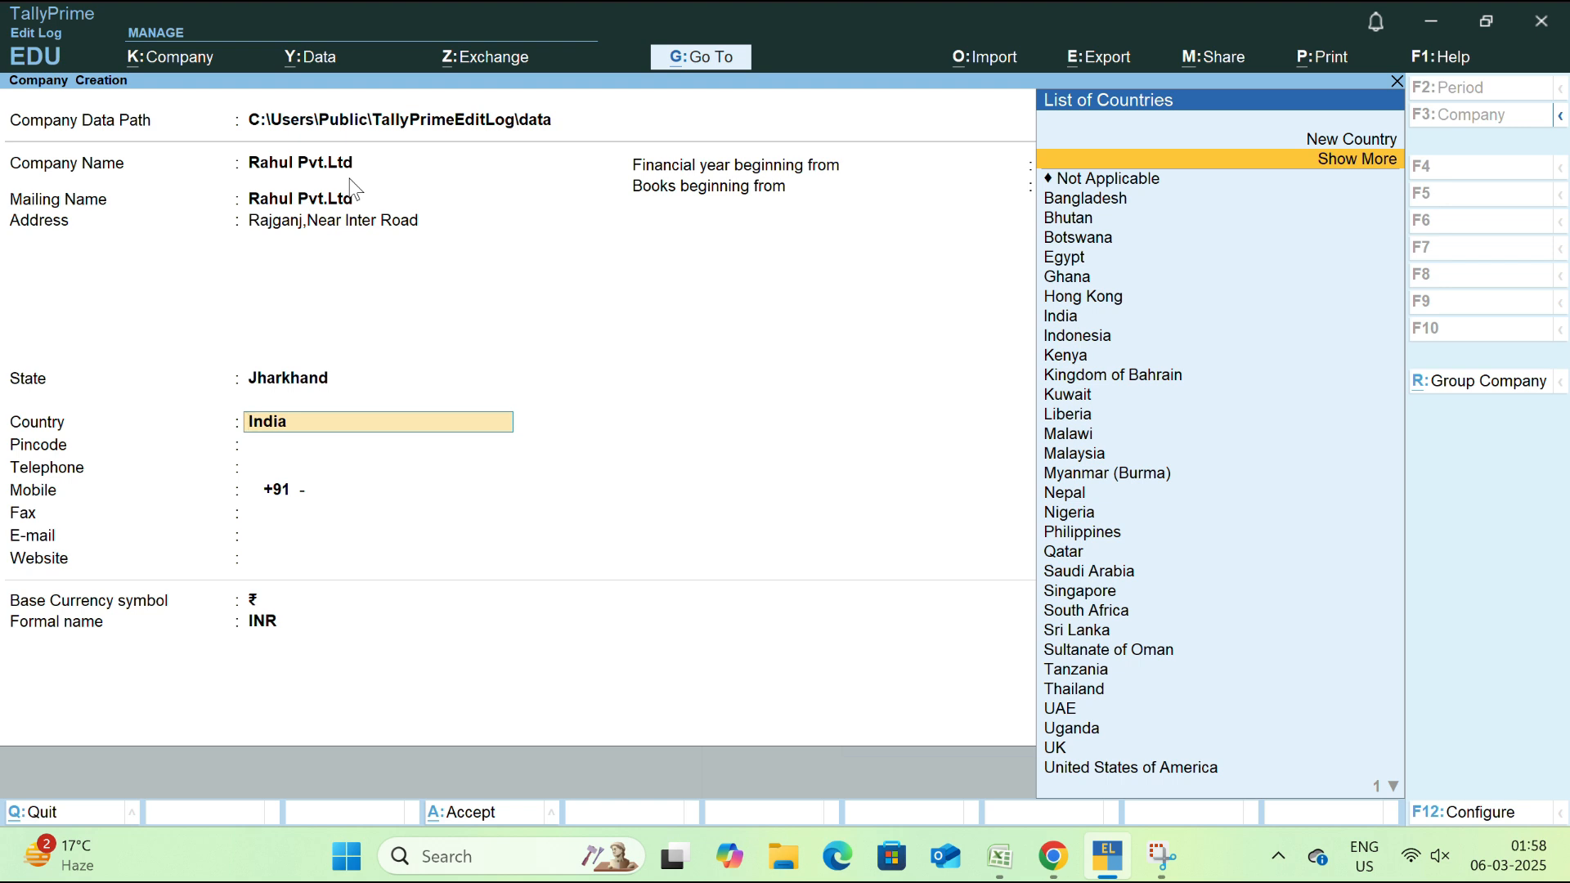
pyautogui.press('Up')
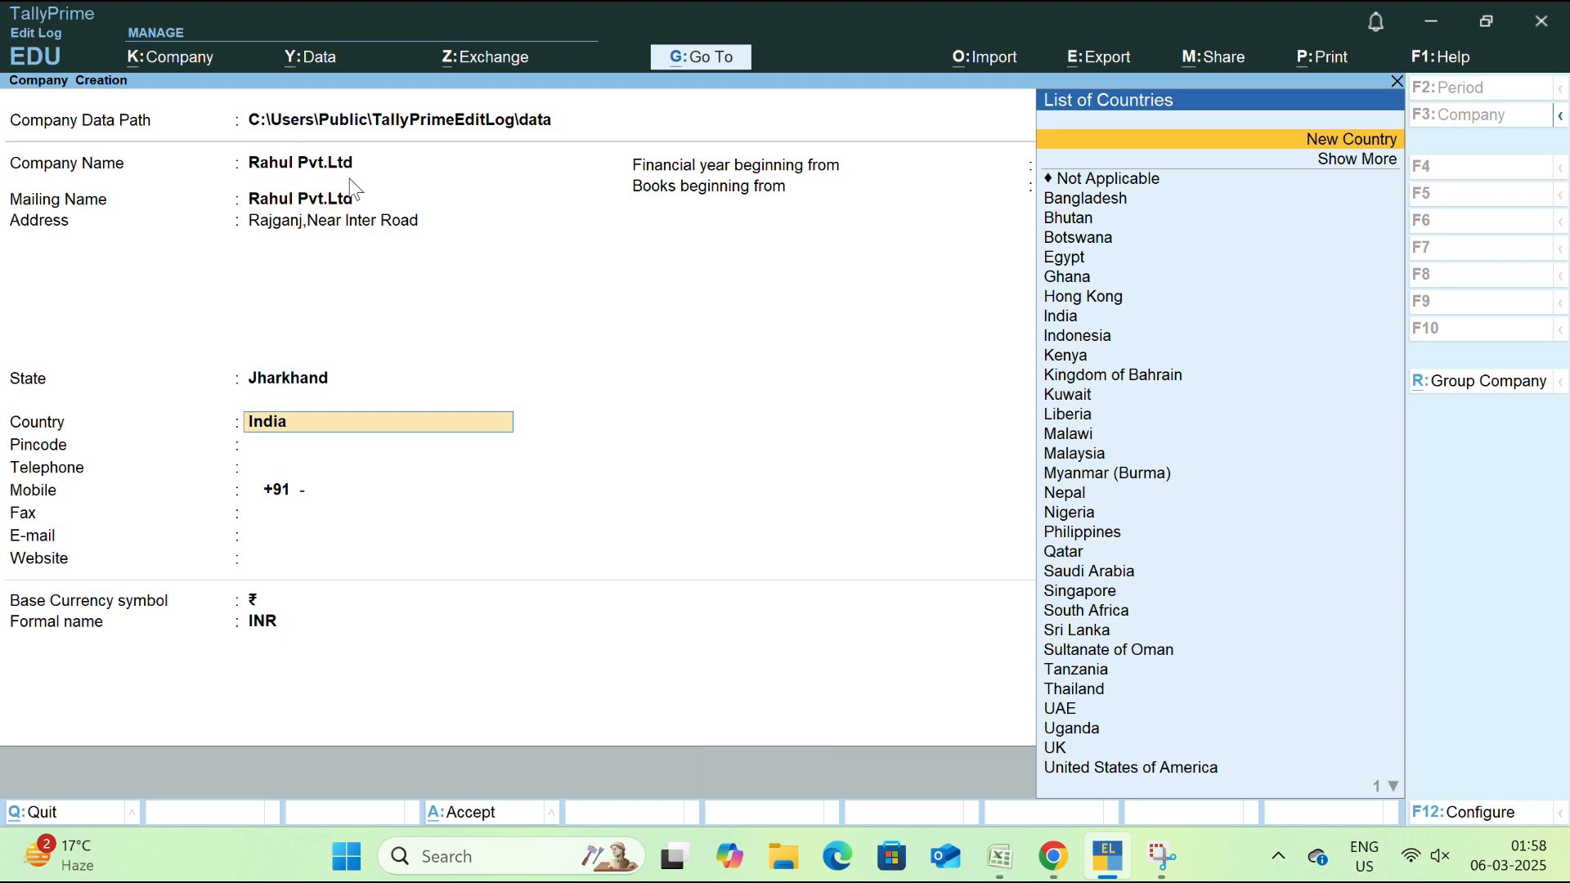
pyautogui.press('Right')
pyautogui.press('Right')
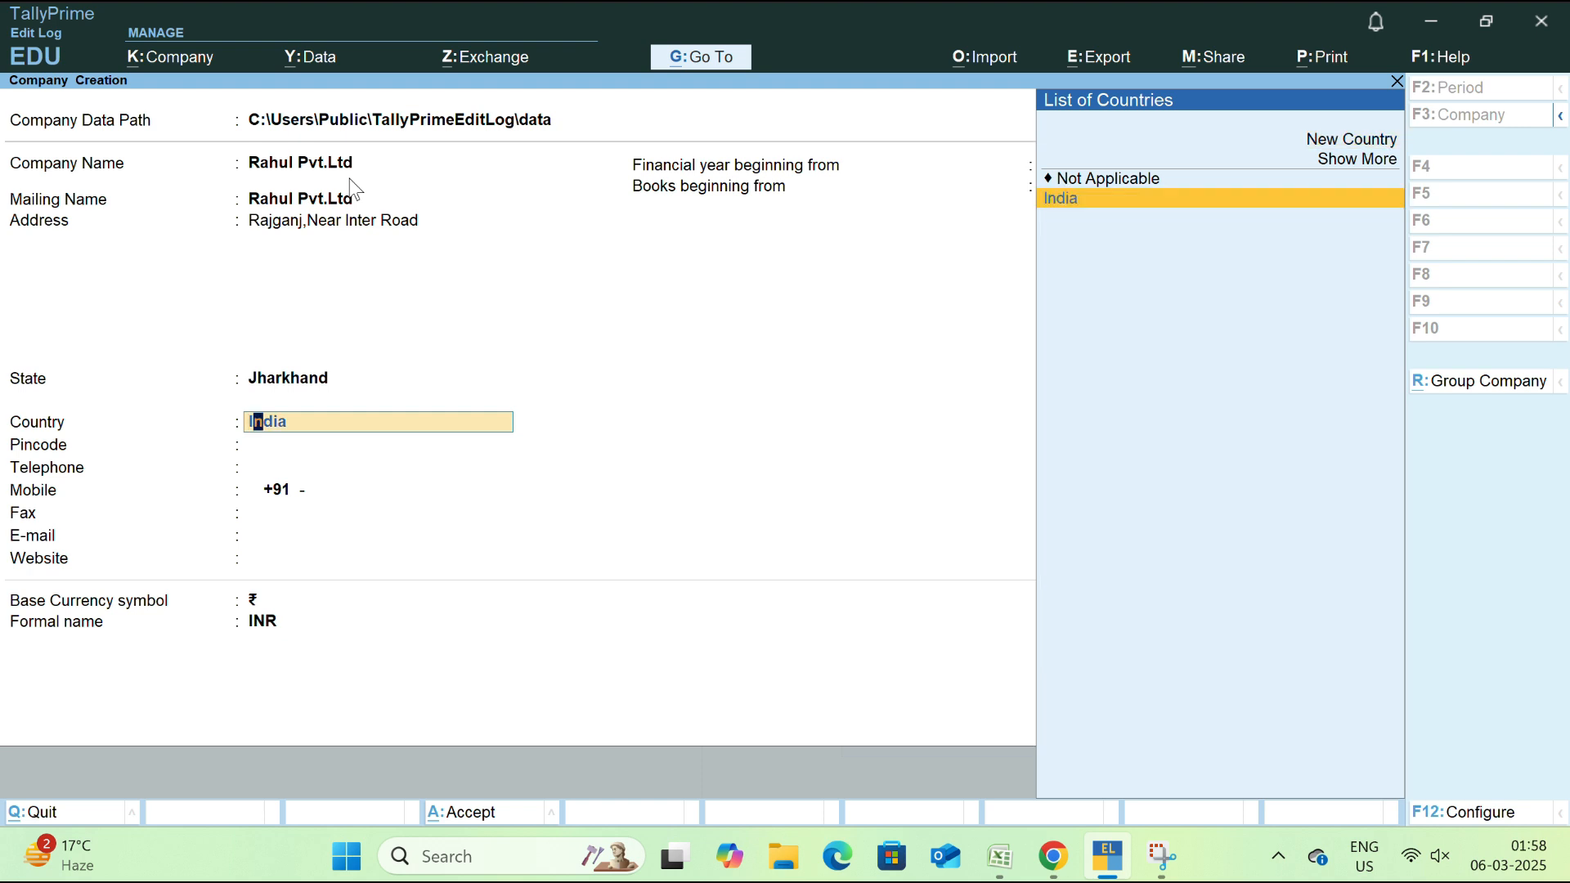
pyautogui.press('Return')
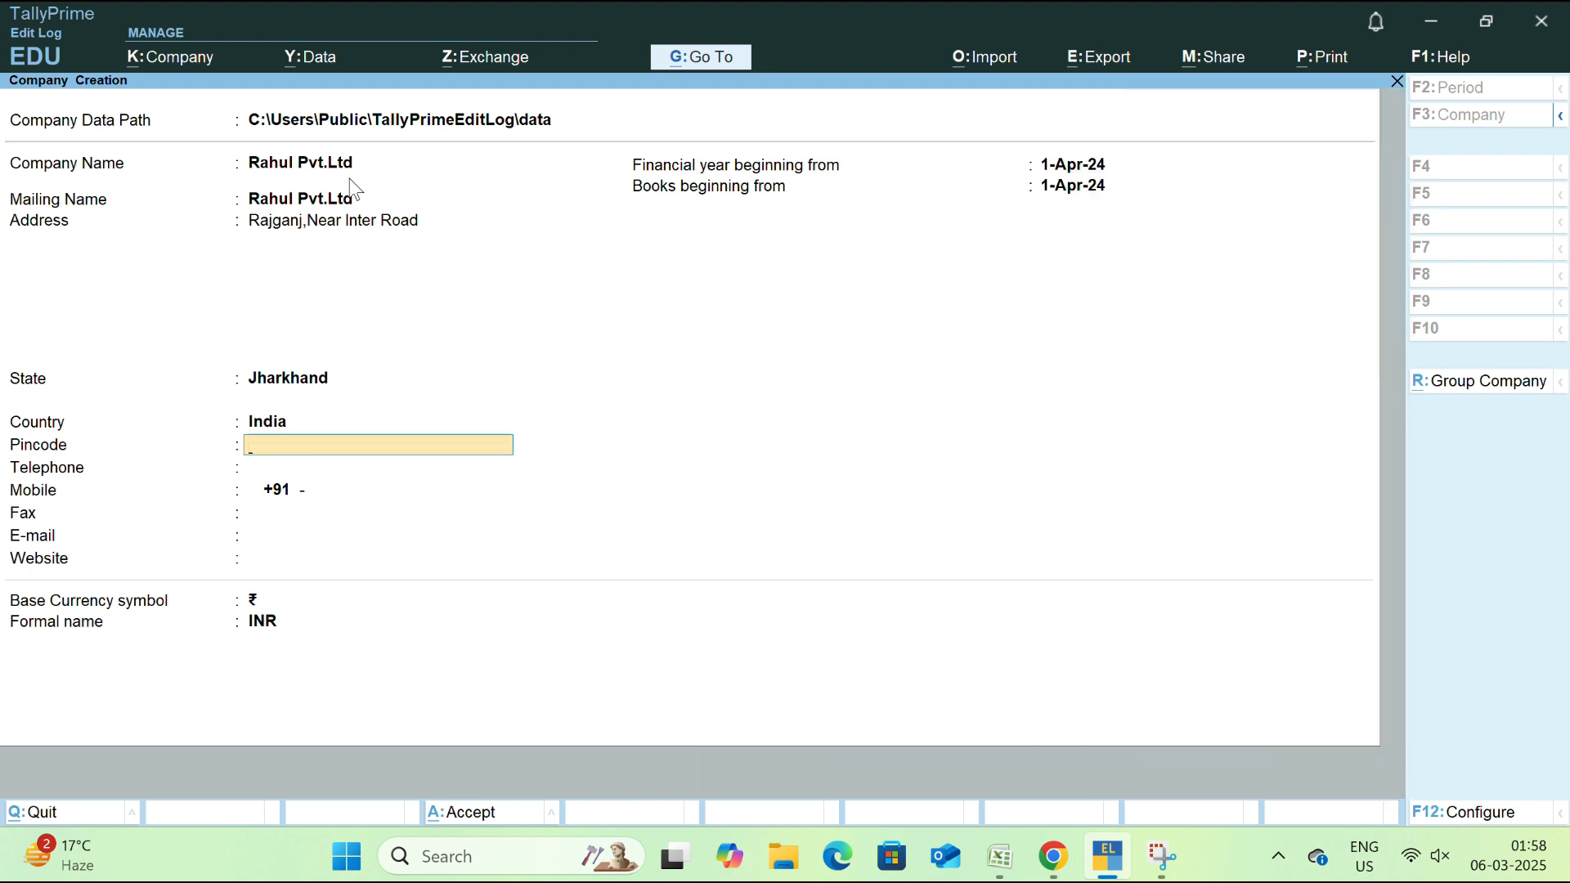
pyautogui.write('828113')
# Confirm the pincode and enter the company's telephone and mobile numbers
pyautogui.press('Return')
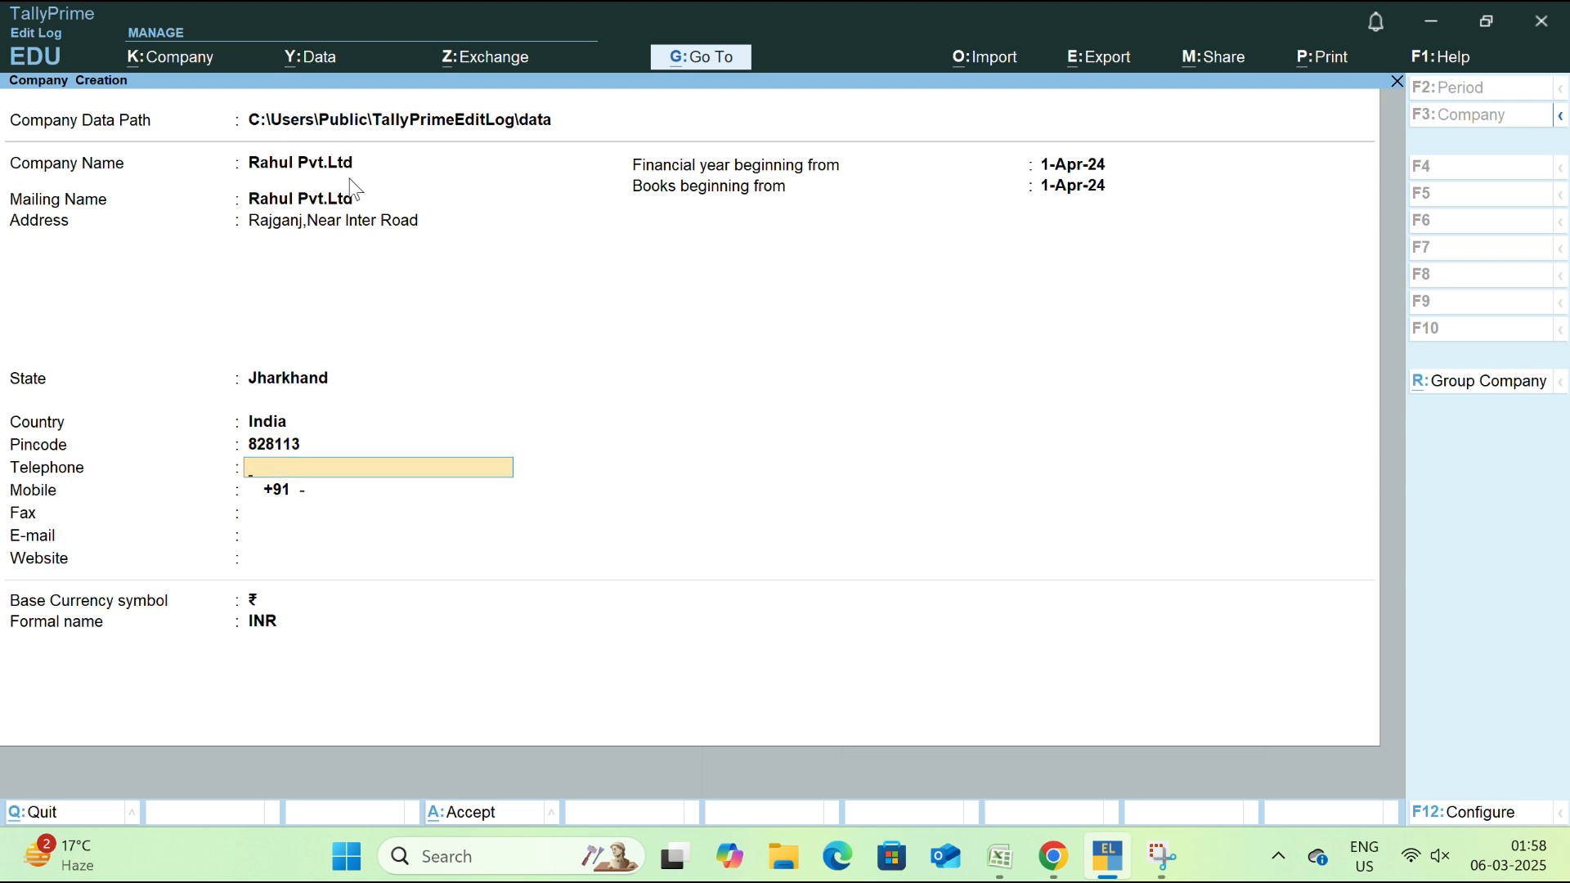
pyautogui.write('987564')
pyautogui.press('Return')
pyautogui.write('98')
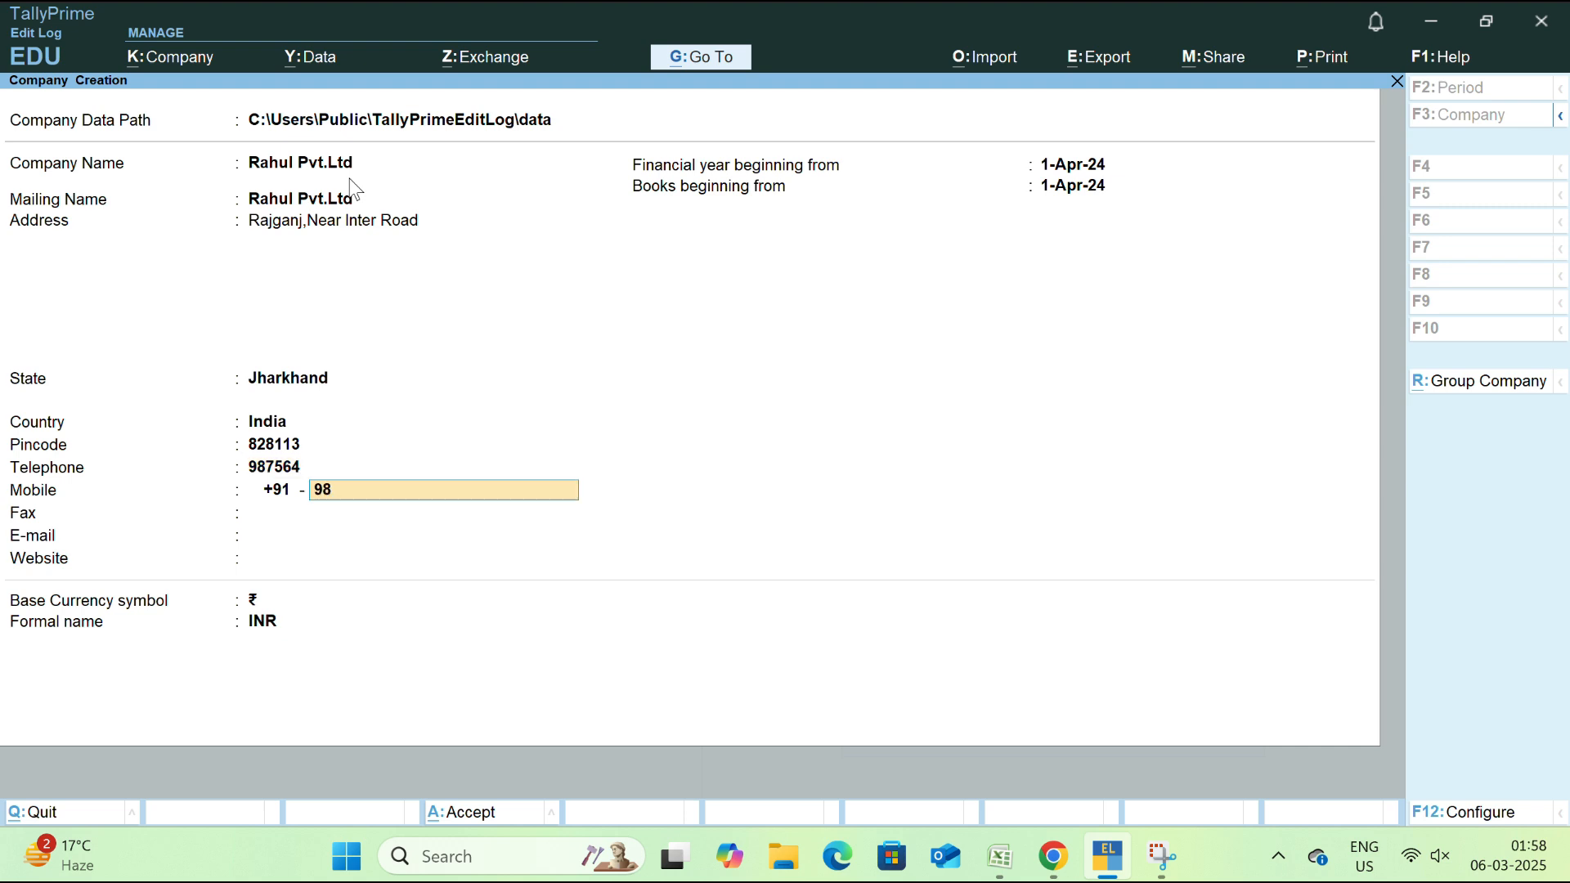
pyautogui.write('76543210')
pyautogui.press('Return')
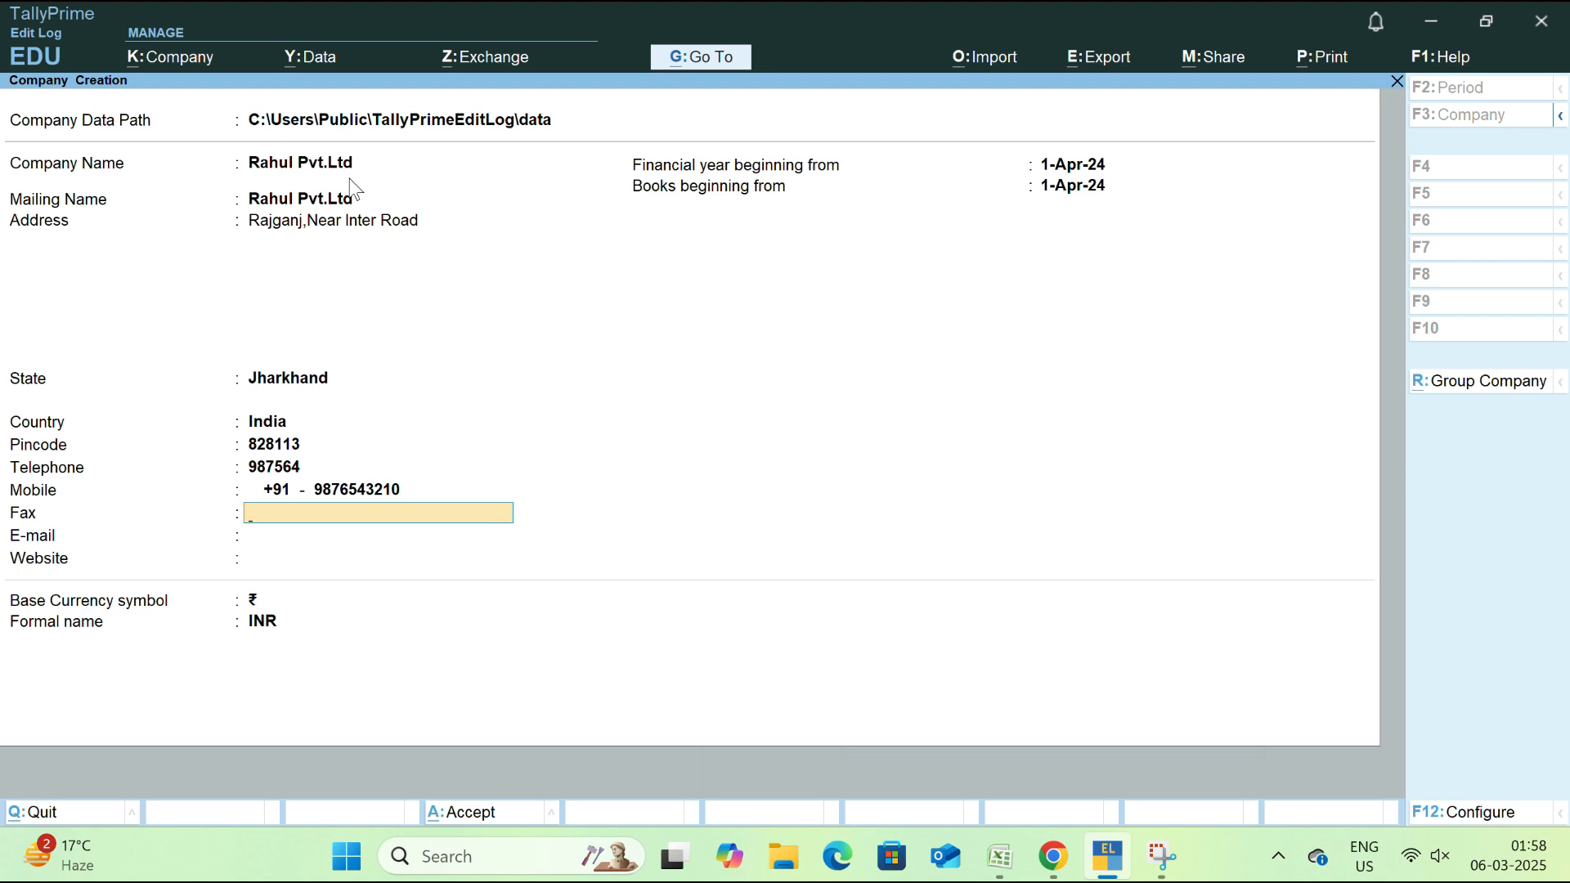
# Leave fax blank, enter the company e-mail address, and begin the website
pyautogui.press('Return')
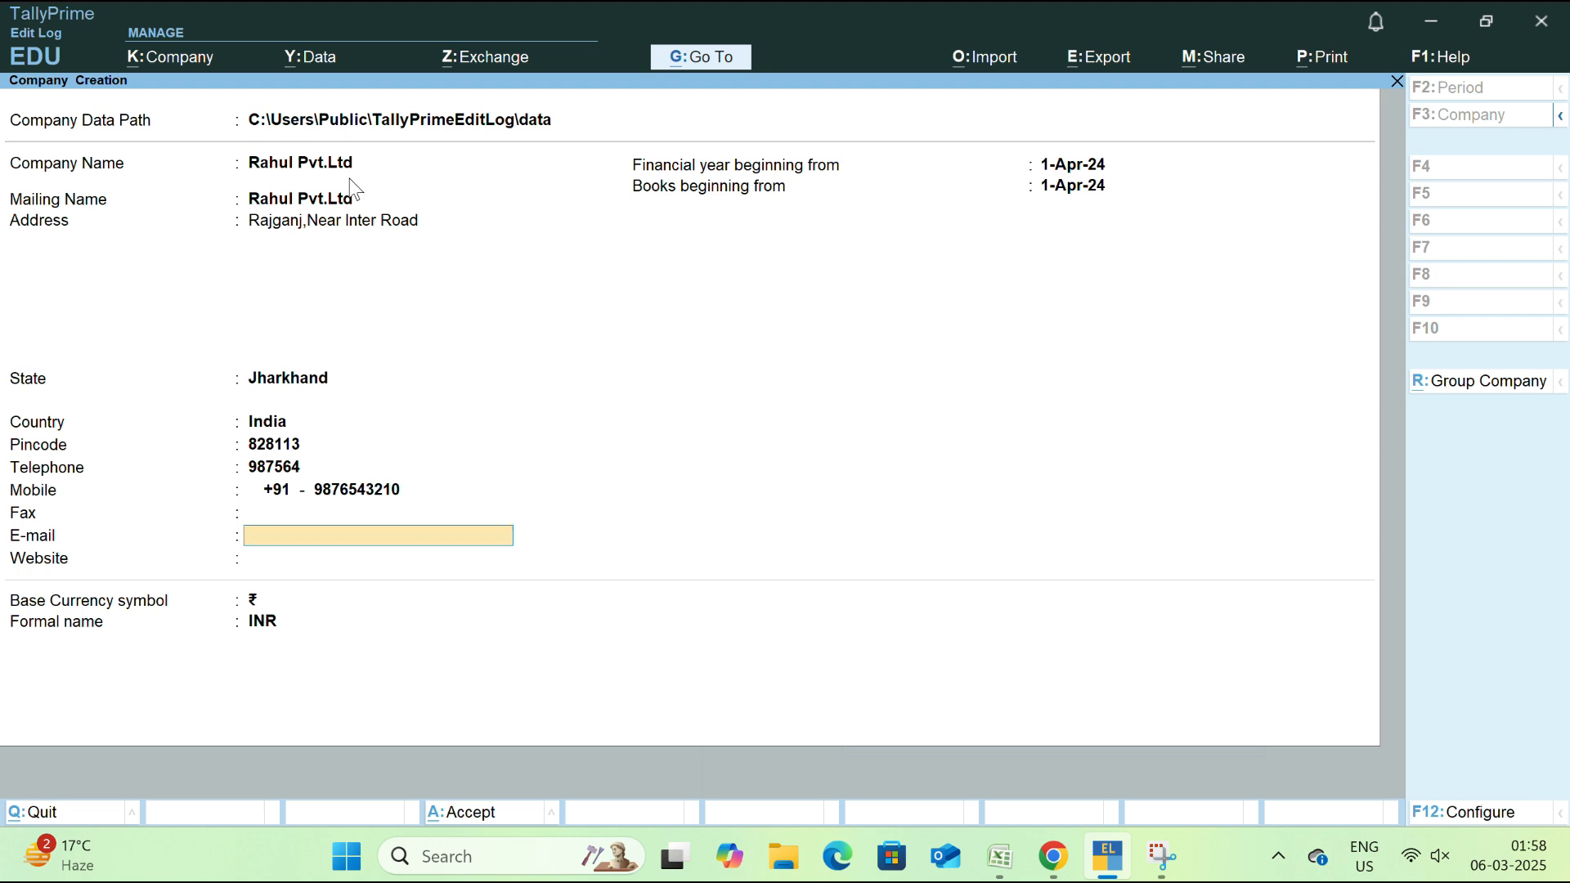
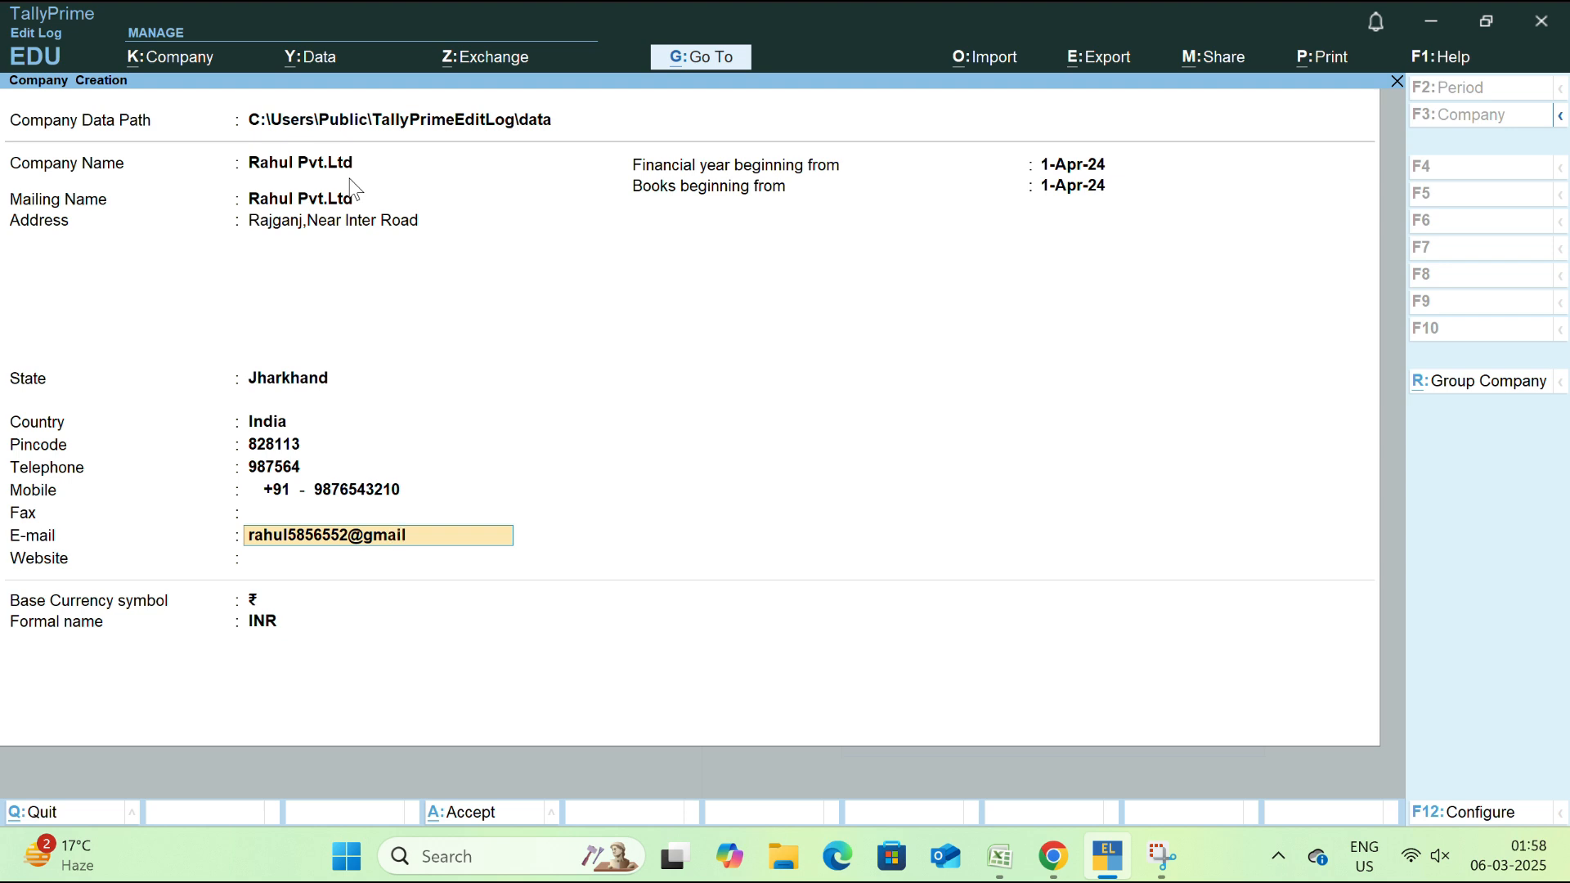
pyautogui.press('Return')
pyautogui.write('www')
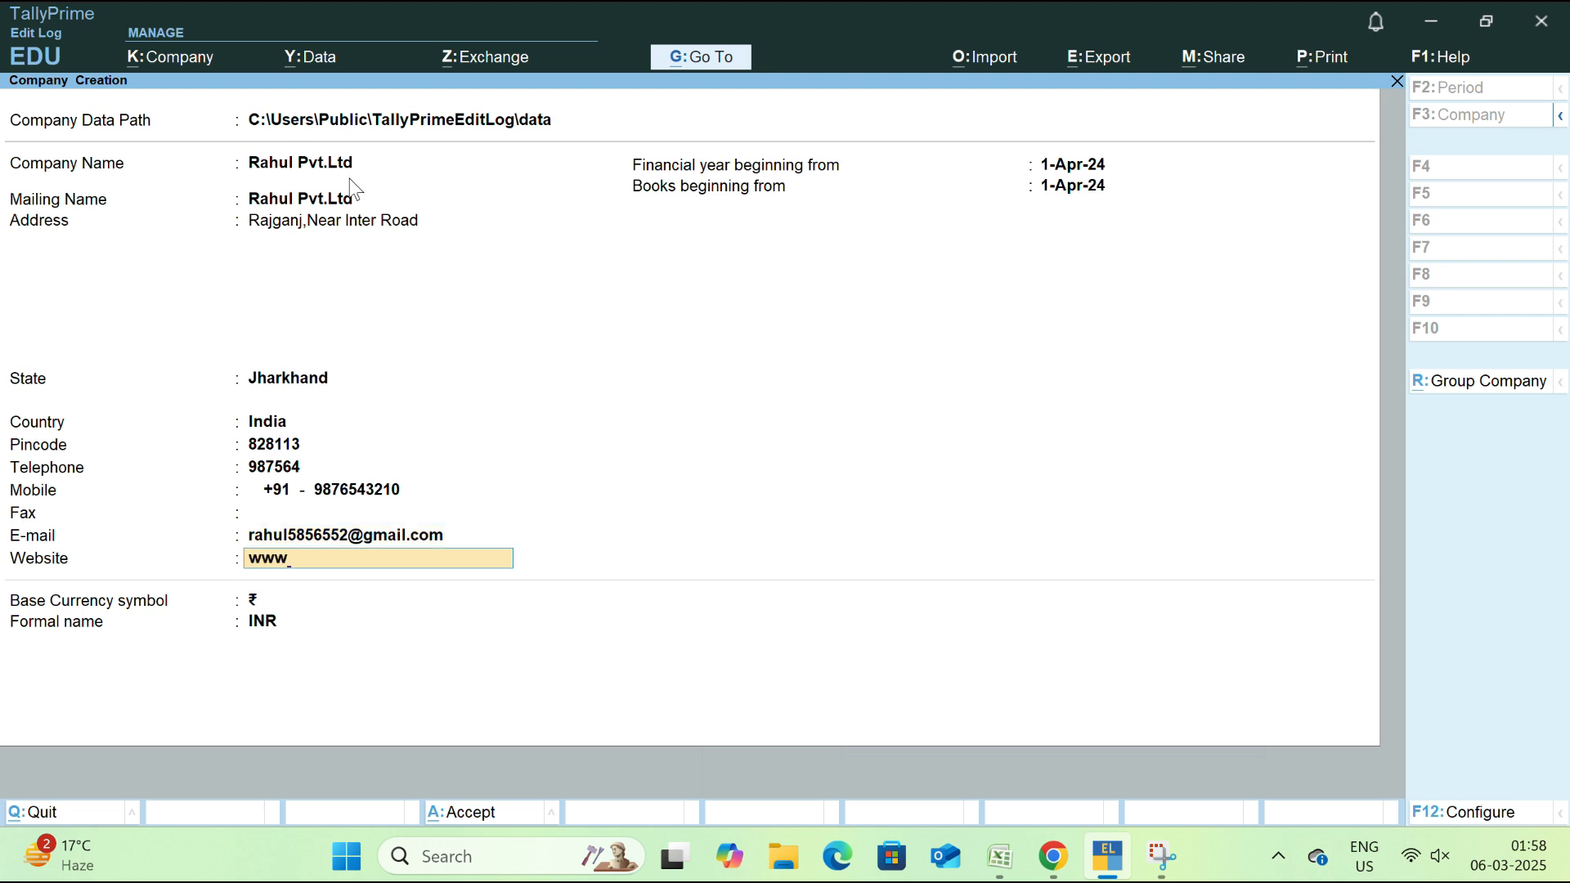
pyautogui.write('.rahul.in')
pyautogui.press('Return')
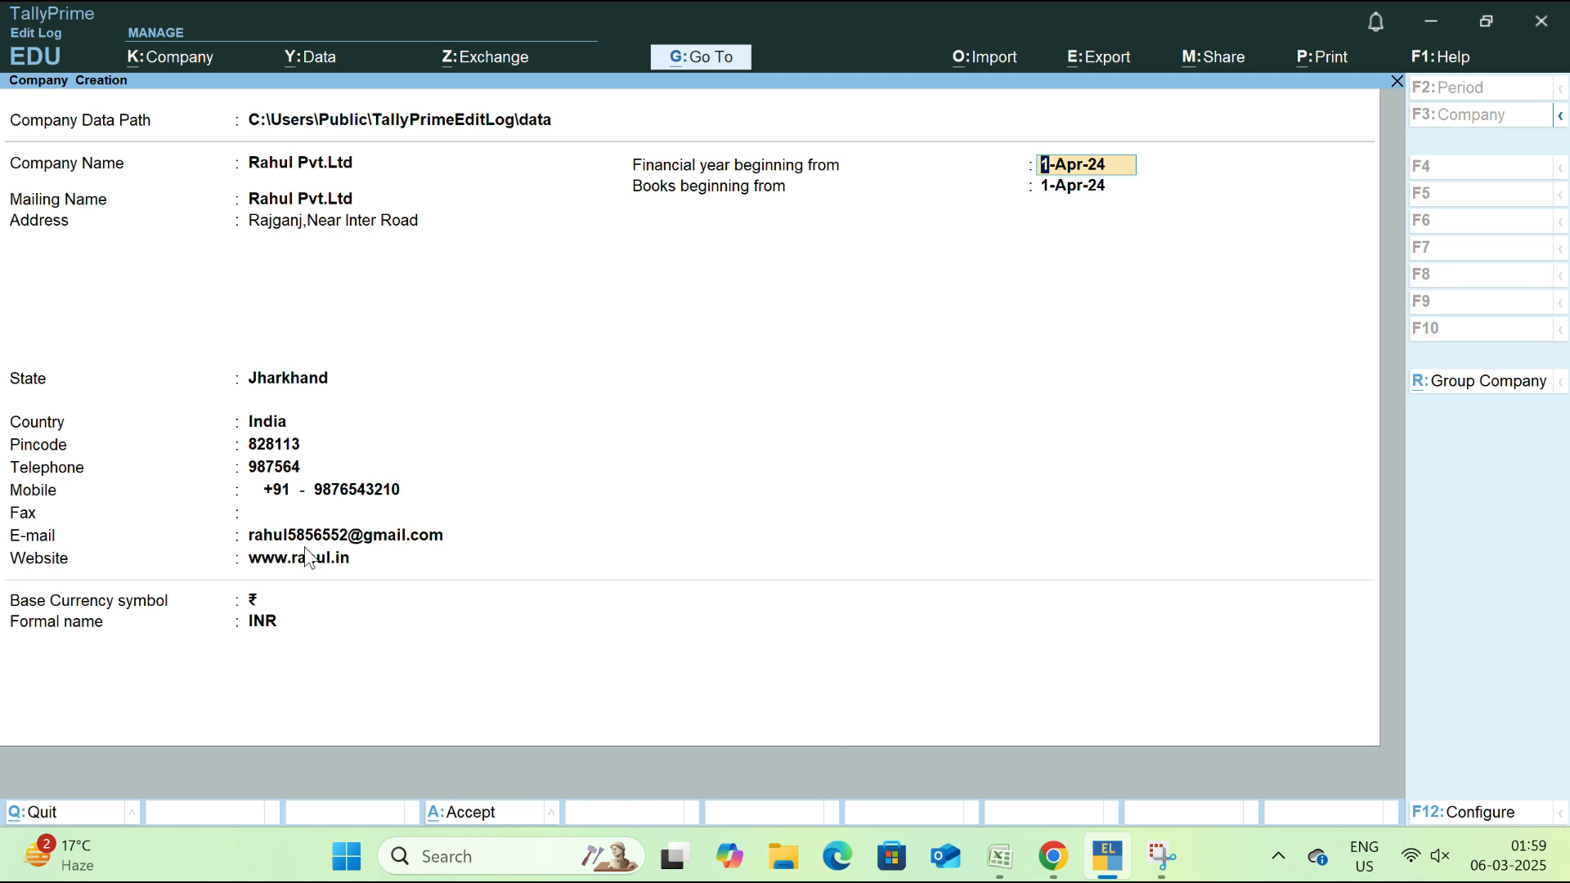
pyautogui.press('Return')
pyautogui.press('Return')
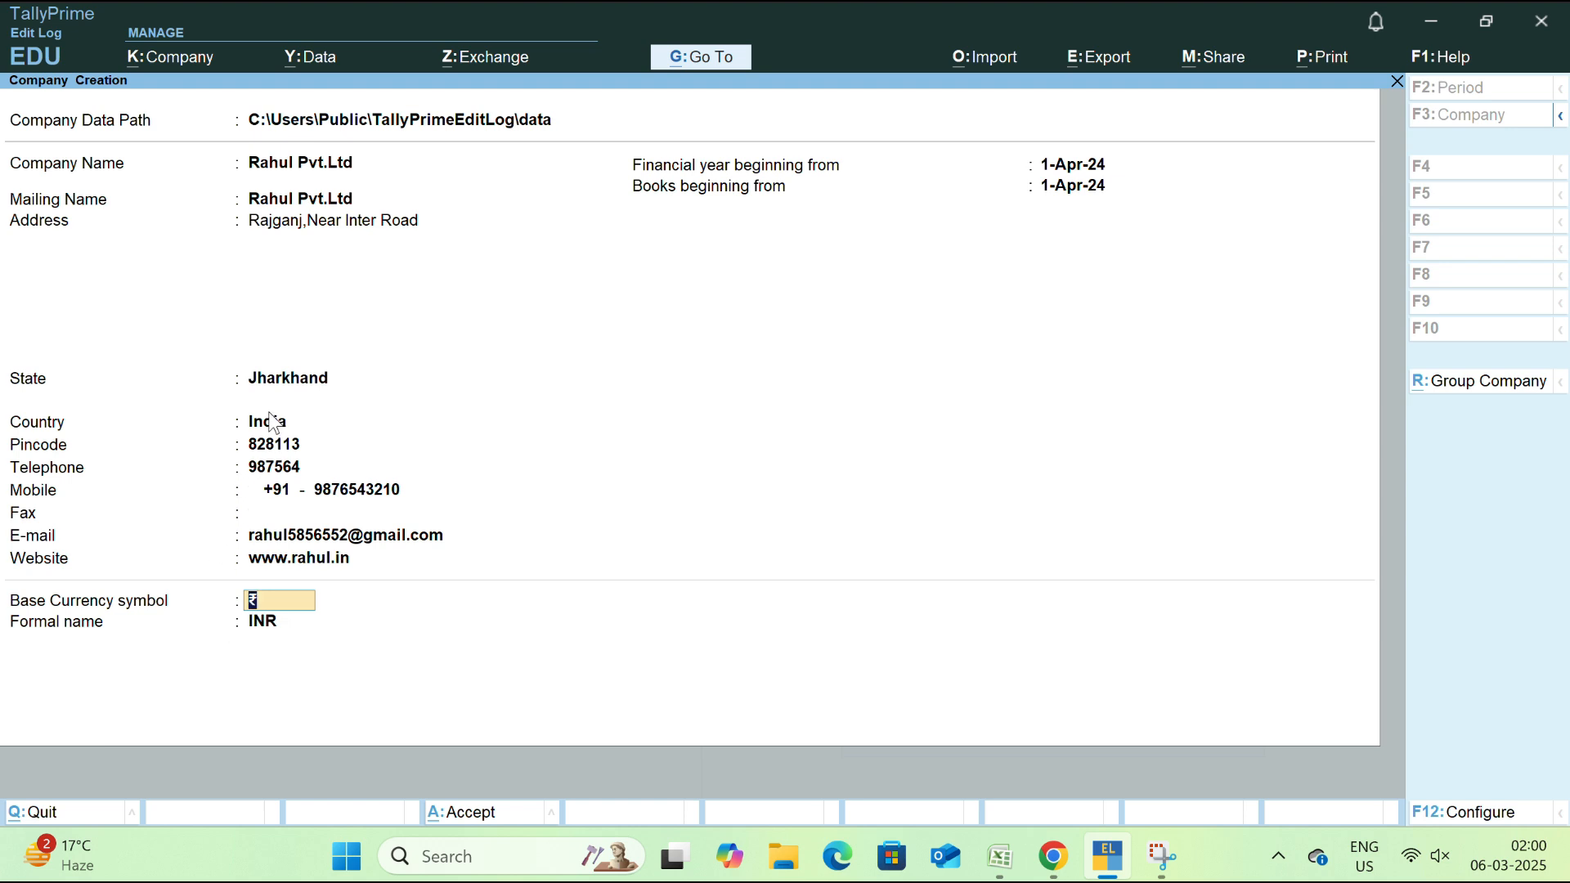
# Review the INR formal name, then accept the form to create Rahul Pvt.Ltd
pyautogui.click(246, 618)
pyautogui.press('Return')
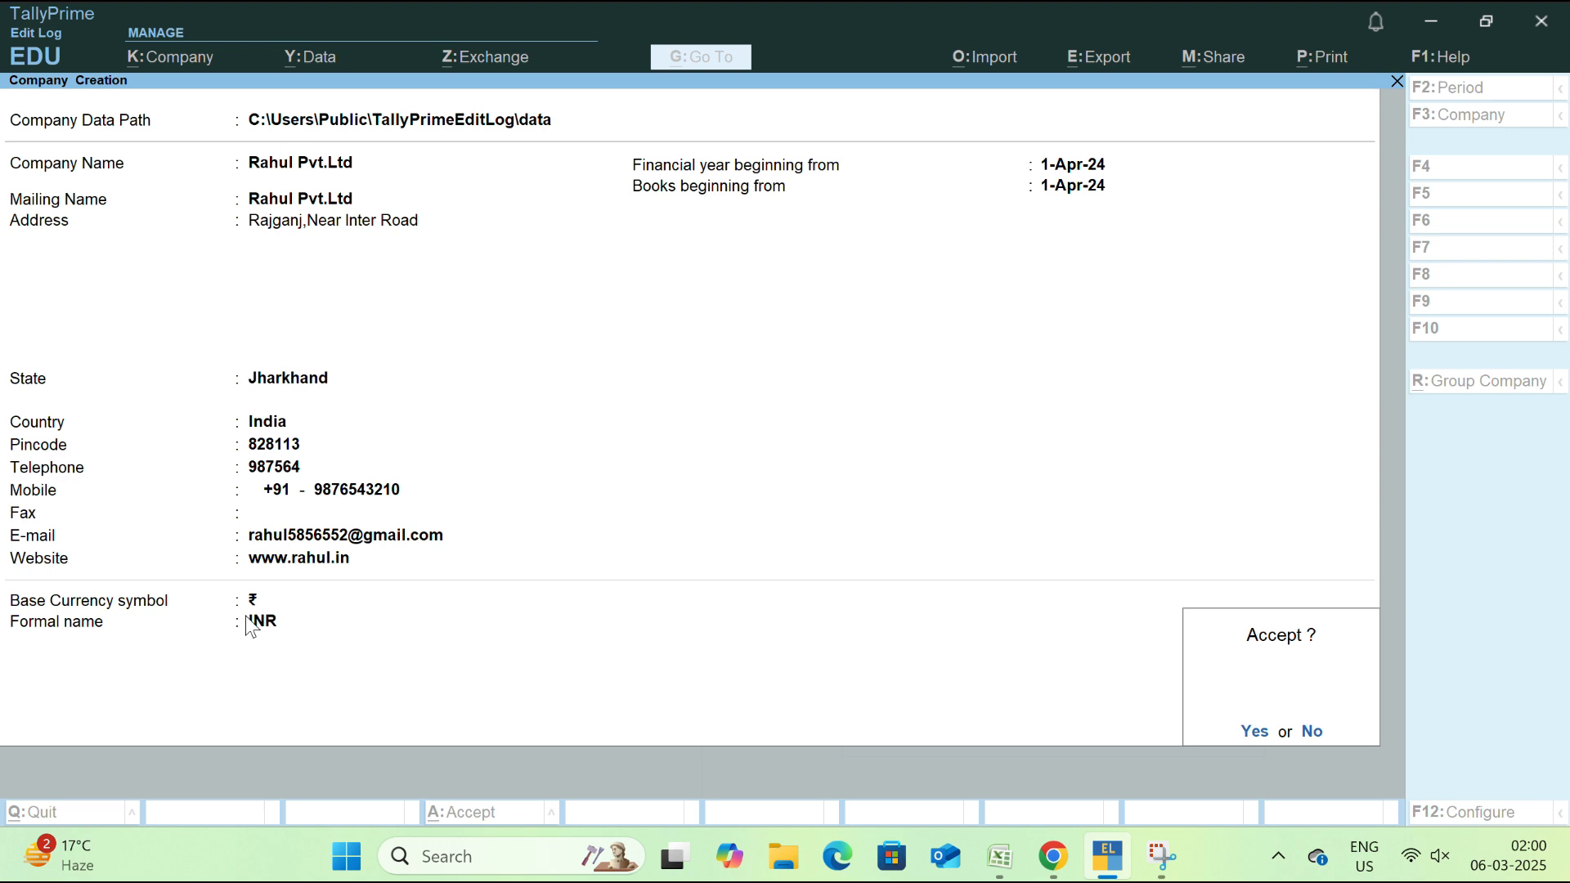
pyautogui.click(250, 623)
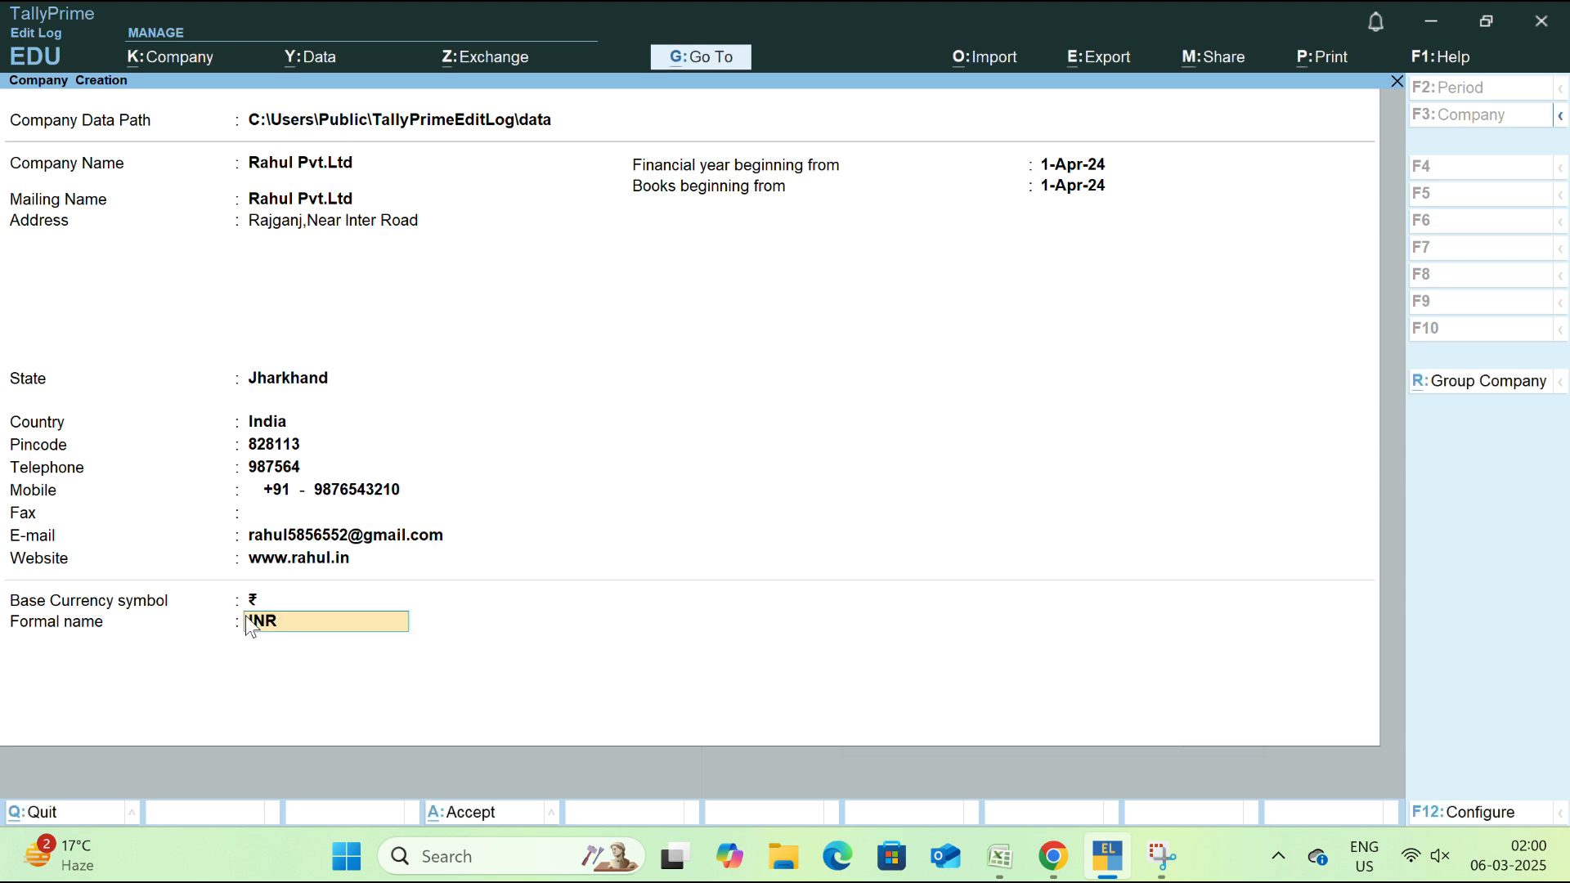
pyautogui.press('Return')
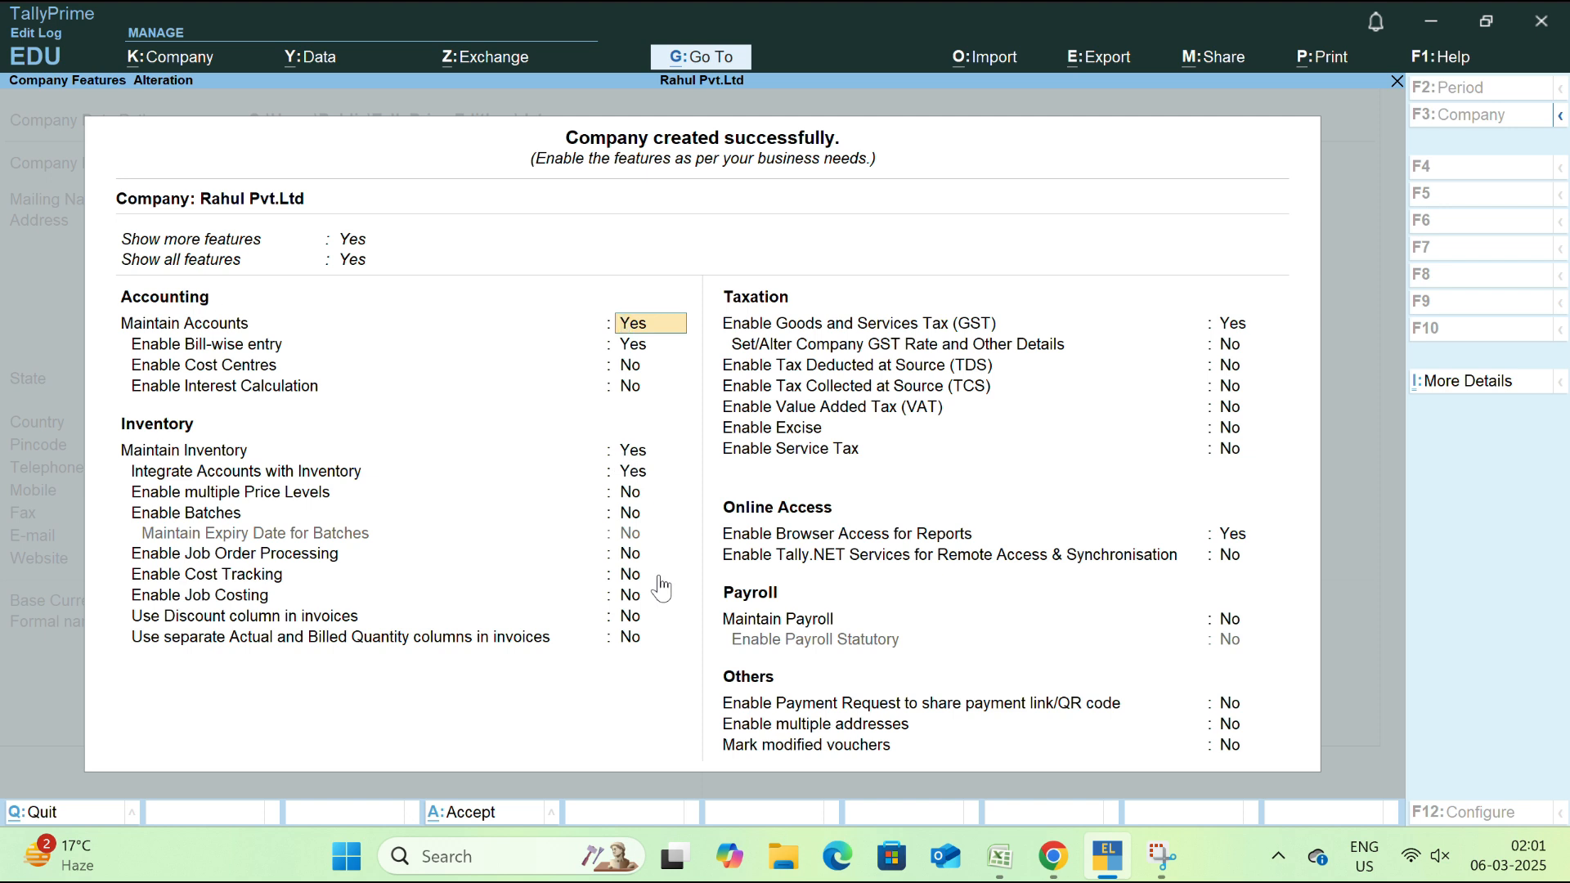
# Keep the accounting and inventory features, leave GST enabled, and open GST Details
pyautogui.press('Return')
pyautogui.press('Return')
pyautogui.press('Return')
pyautogui.press('Return')
pyautogui.press('Return')
pyautogui.press('Return')
pyautogui.press('Return')
pyautogui.press('Return')
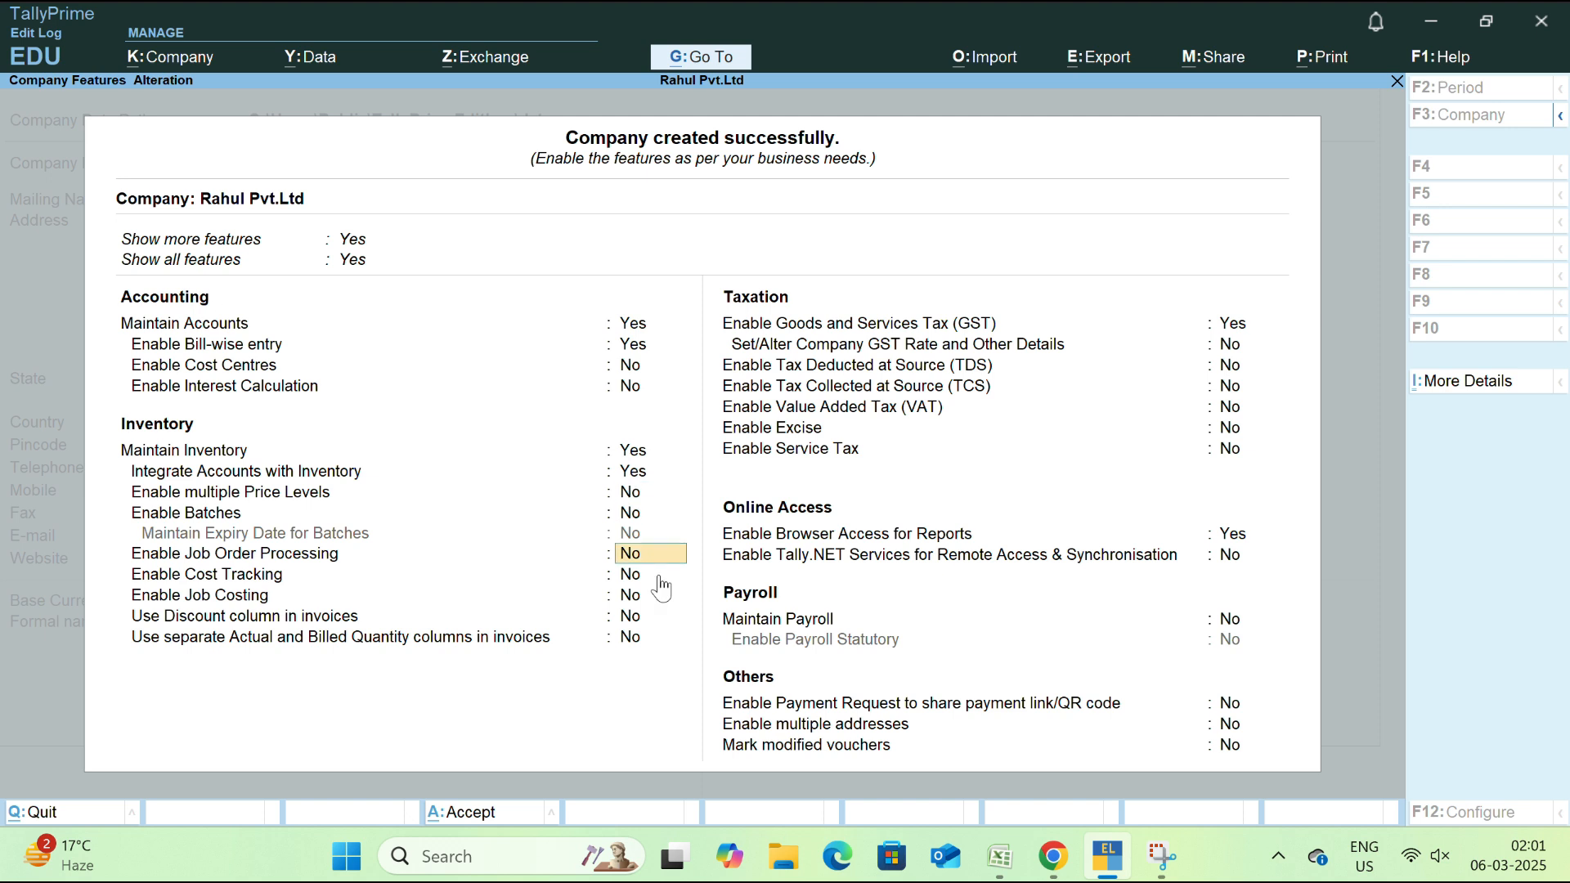
pyautogui.press('Return')
pyautogui.press('Return')
pyautogui.press('Return')
pyautogui.press('Return')
pyautogui.press('Return')
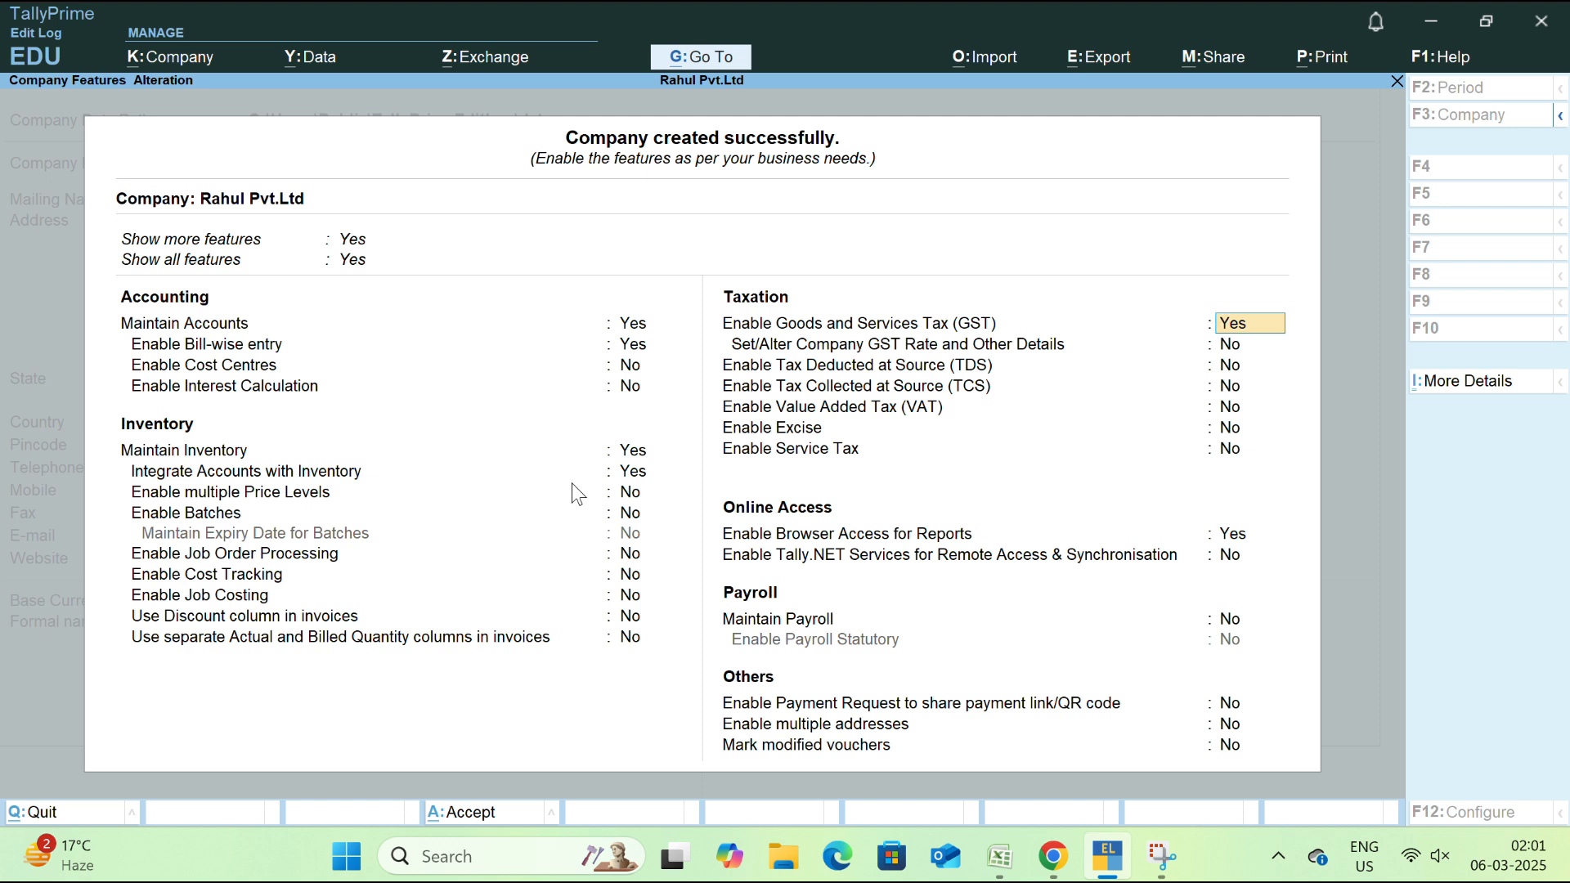
pyautogui.press('Return')
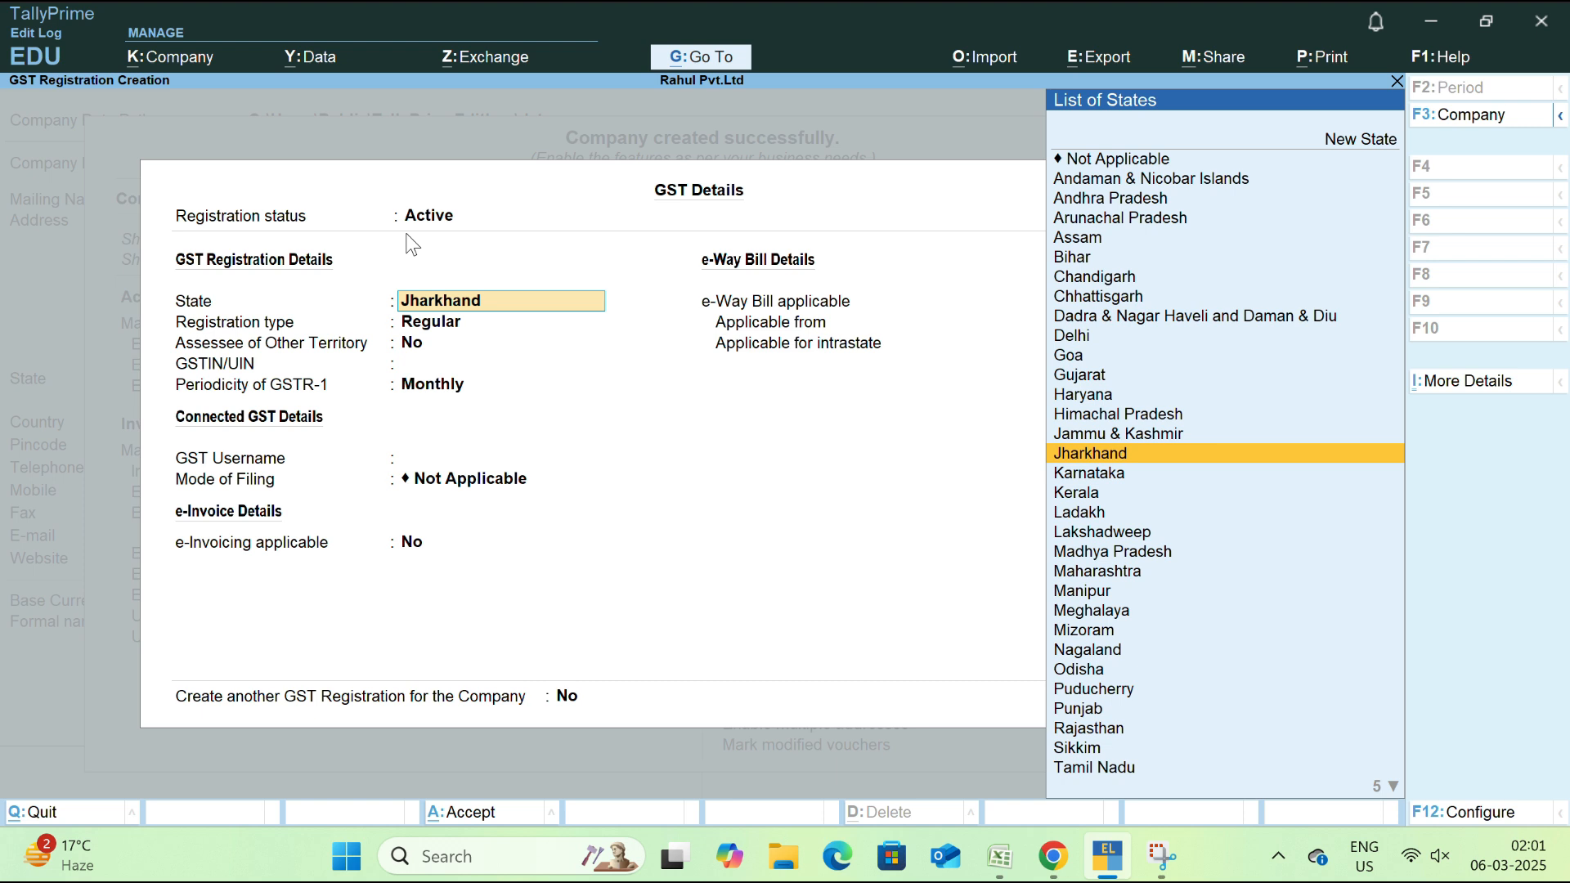
# Accept Jharkhand, Regular registration and No for other-territory assessee, then save the GST details
pyautogui.press('Return')
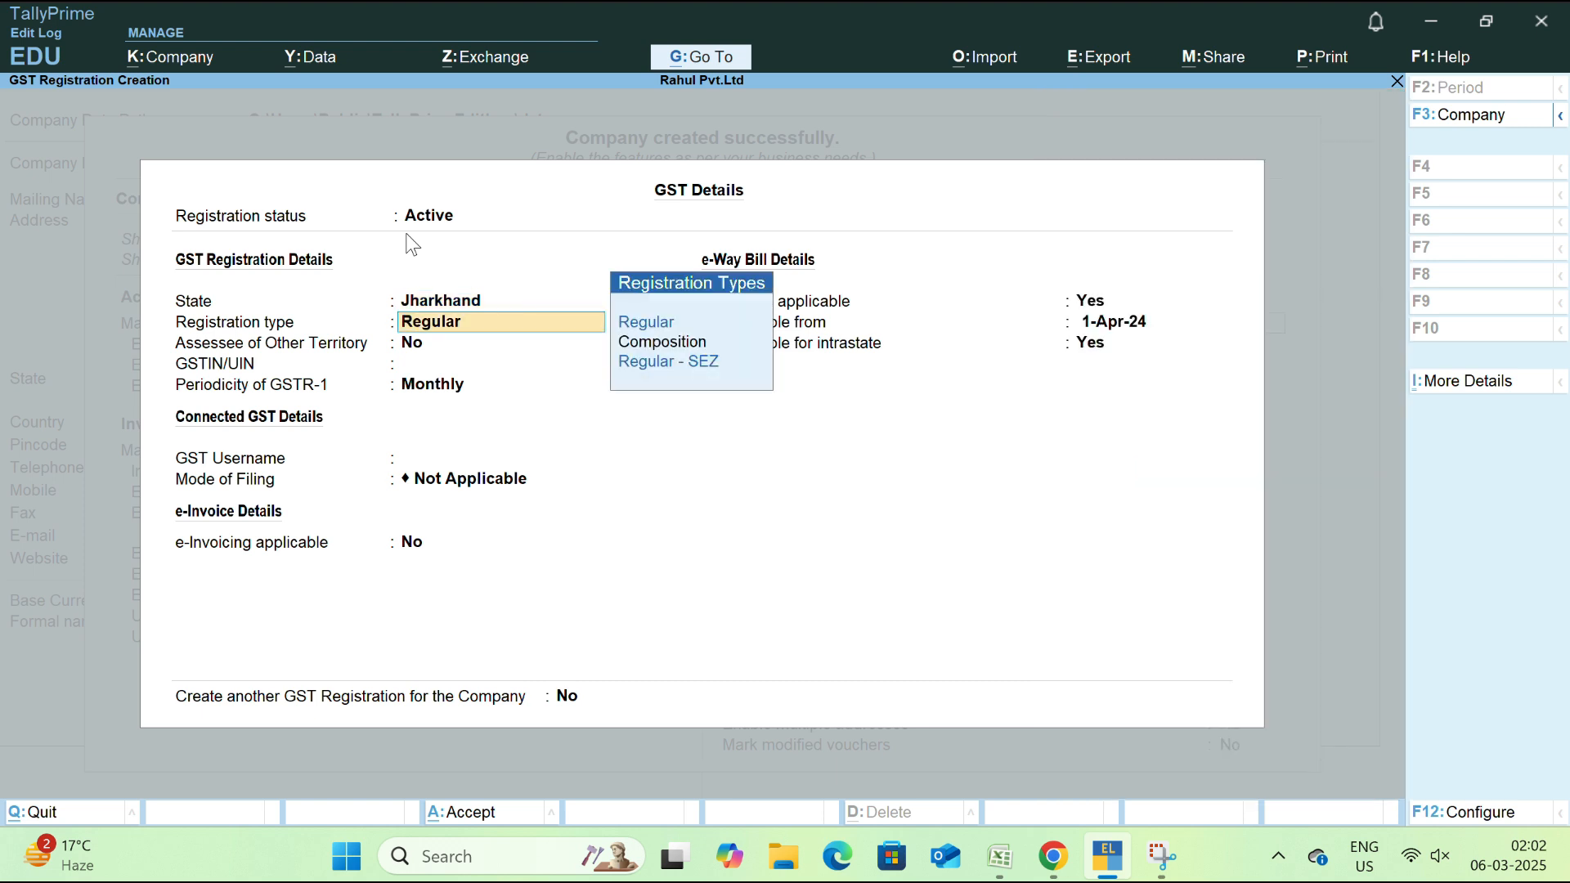
pyautogui.press('Return')
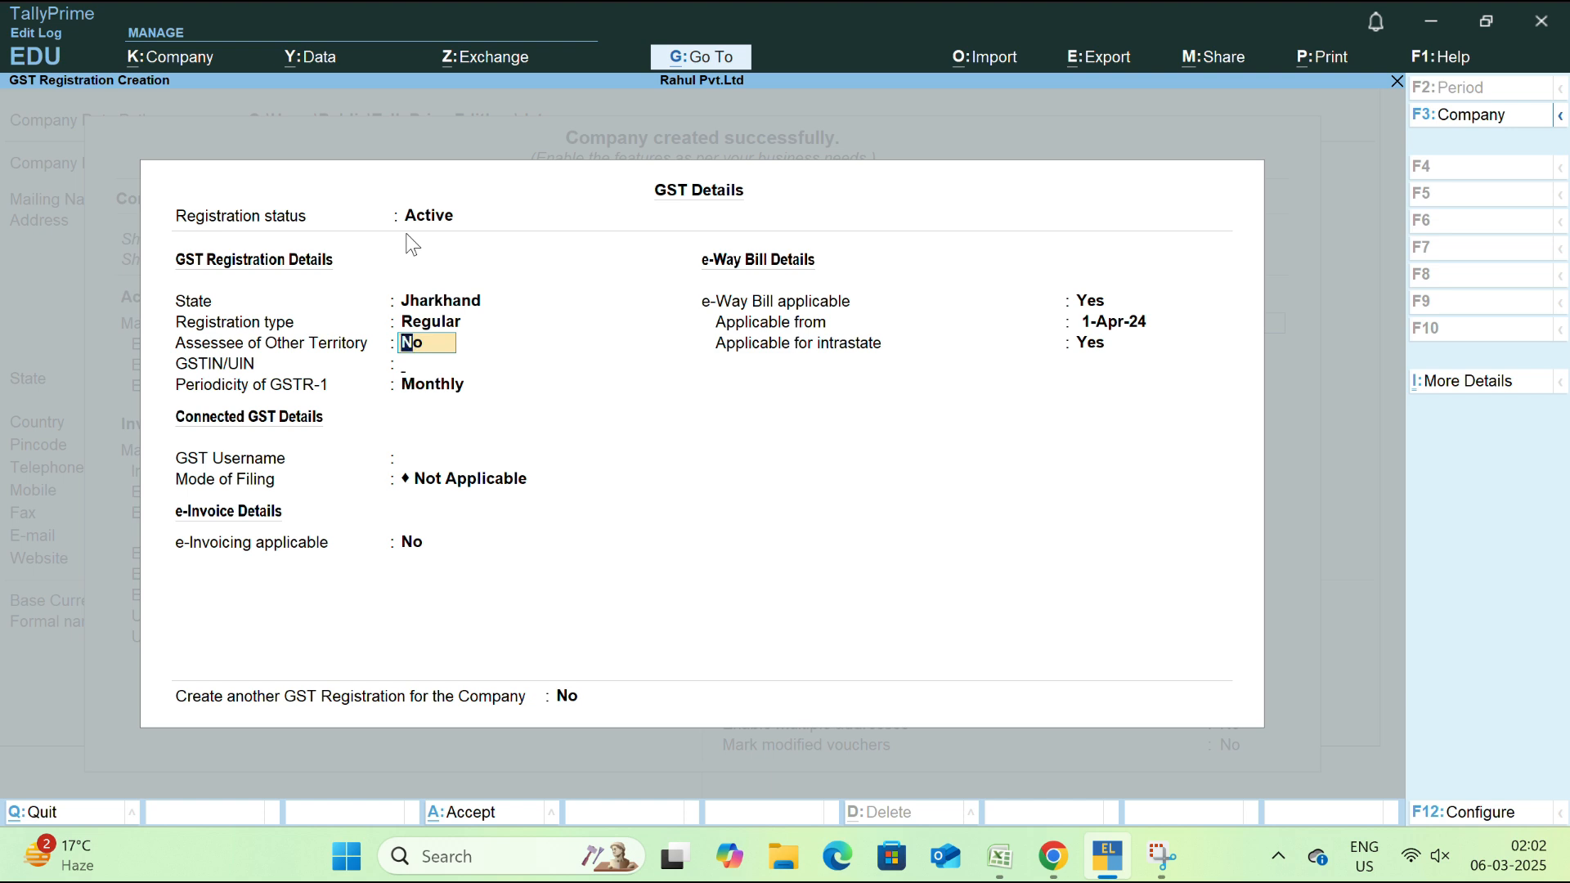
pyautogui.press('Return')
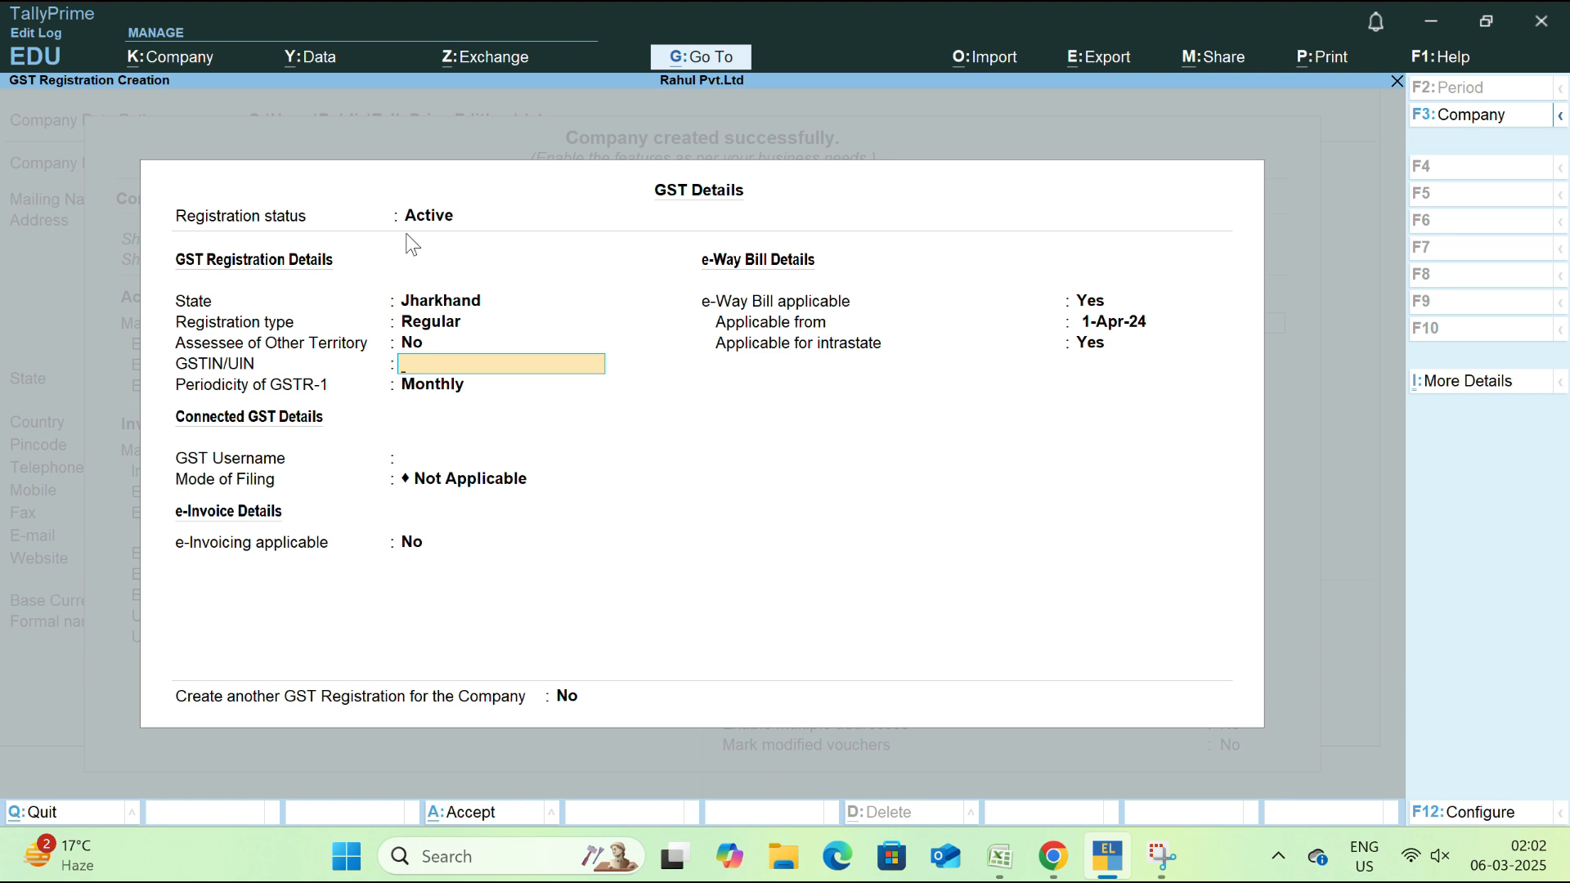
pyautogui.press('Return')
pyautogui.press('Return')
pyautogui.press('Return')
pyautogui.press('Return')
pyautogui.press('Return')
pyautogui.press('Return')
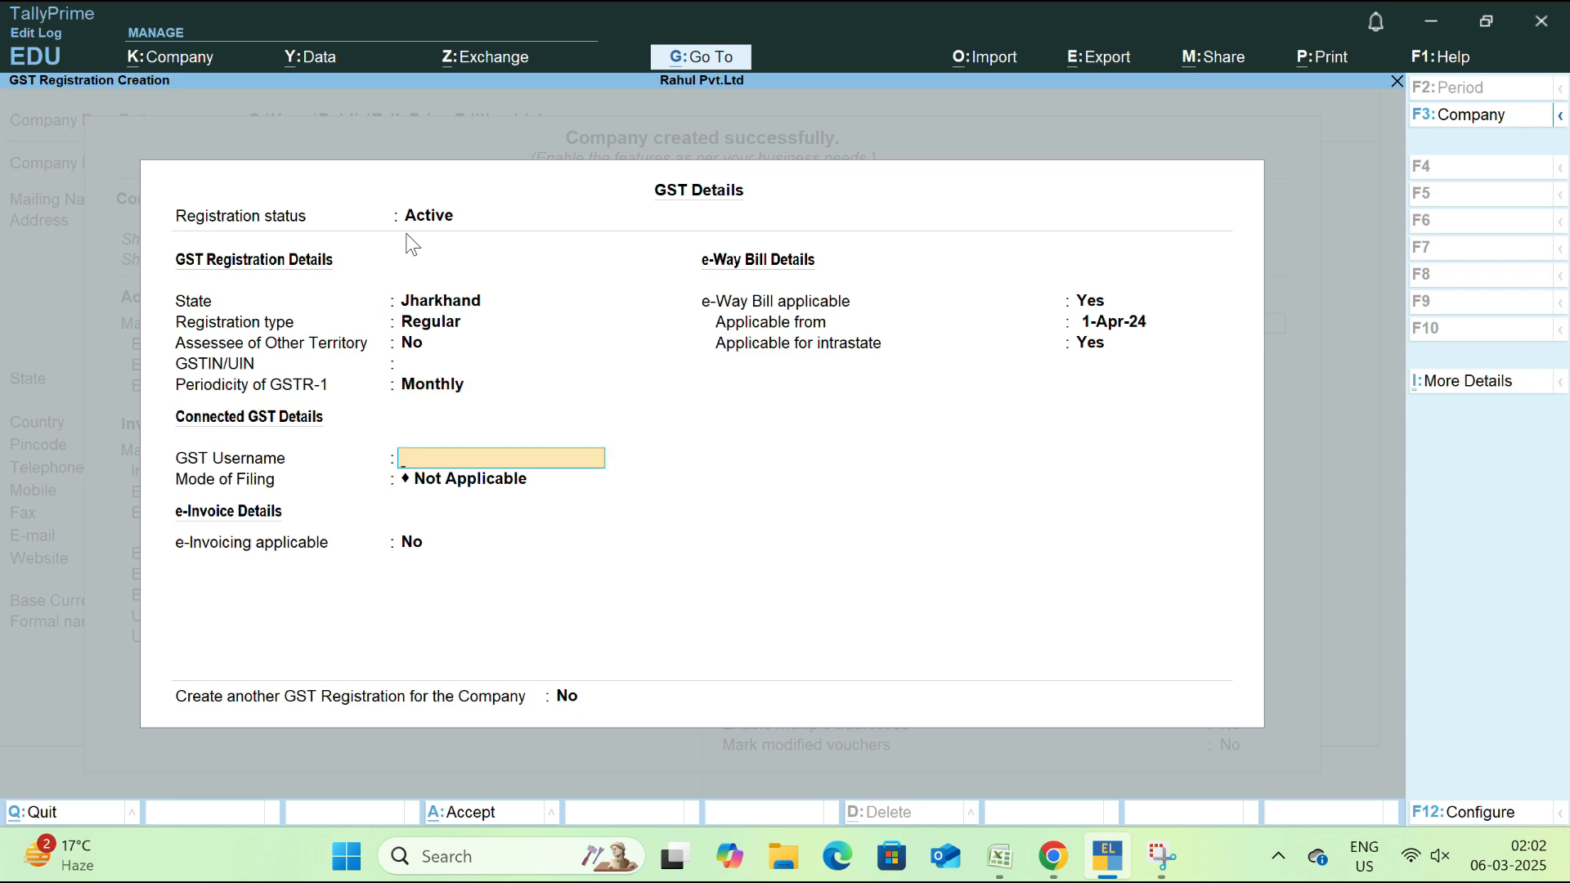
pyautogui.press('Return')
pyautogui.press('Return')
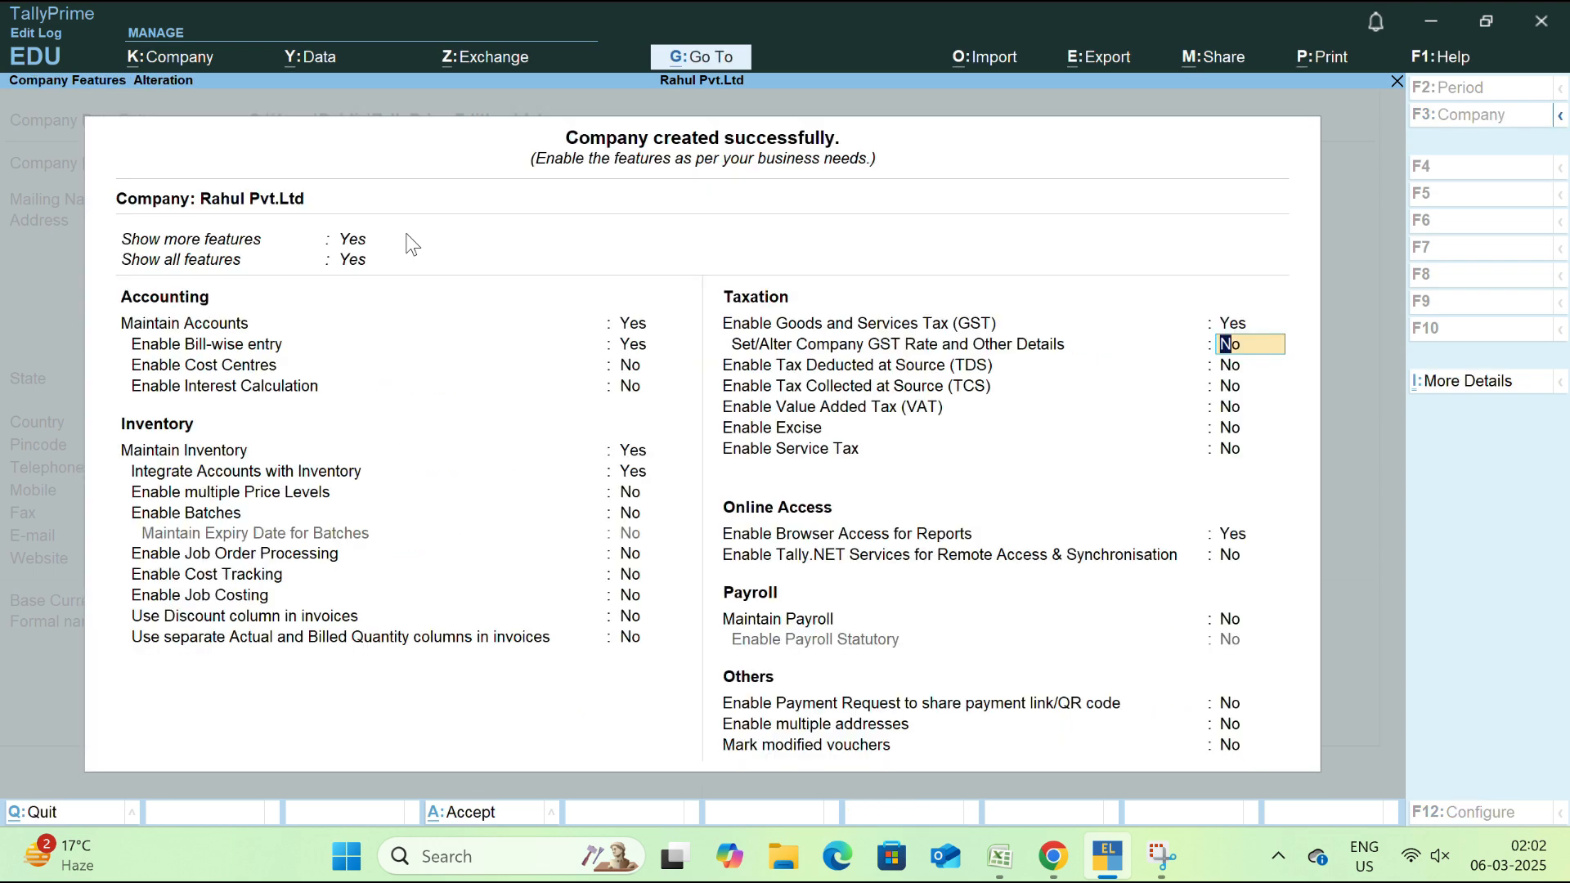
# Set browser access for reports to No and accept the company features
pyautogui.press('Return')
pyautogui.press('Return')
pyautogui.press('Return')
pyautogui.press('Return')
pyautogui.press('Return')
pyautogui.press('Return')
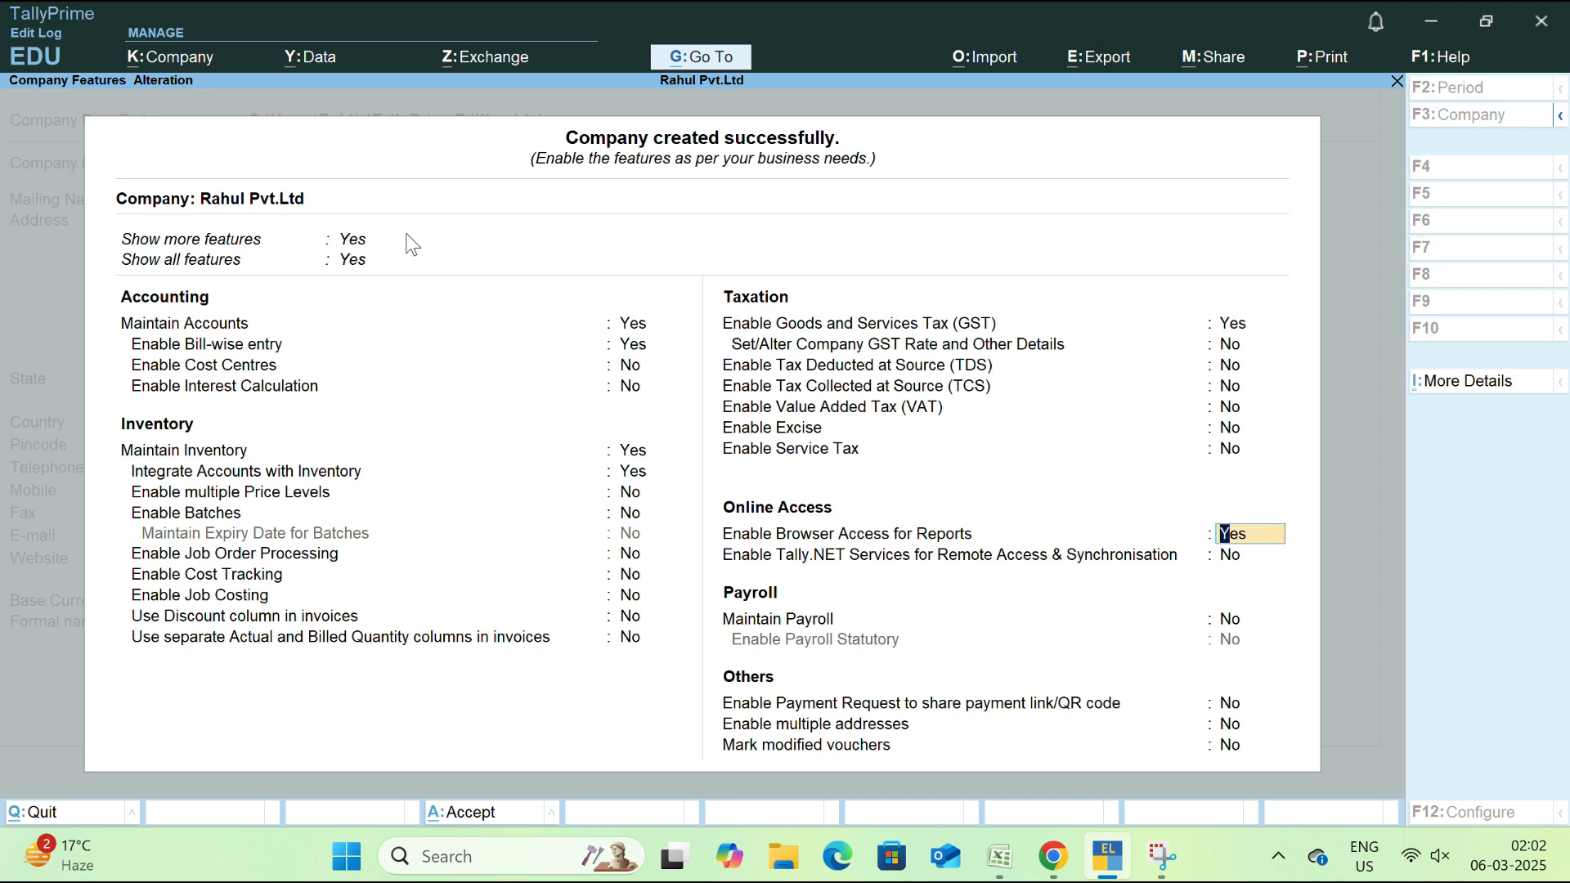
pyautogui.press('n')
pyautogui.press('Return')
pyautogui.press('Return')
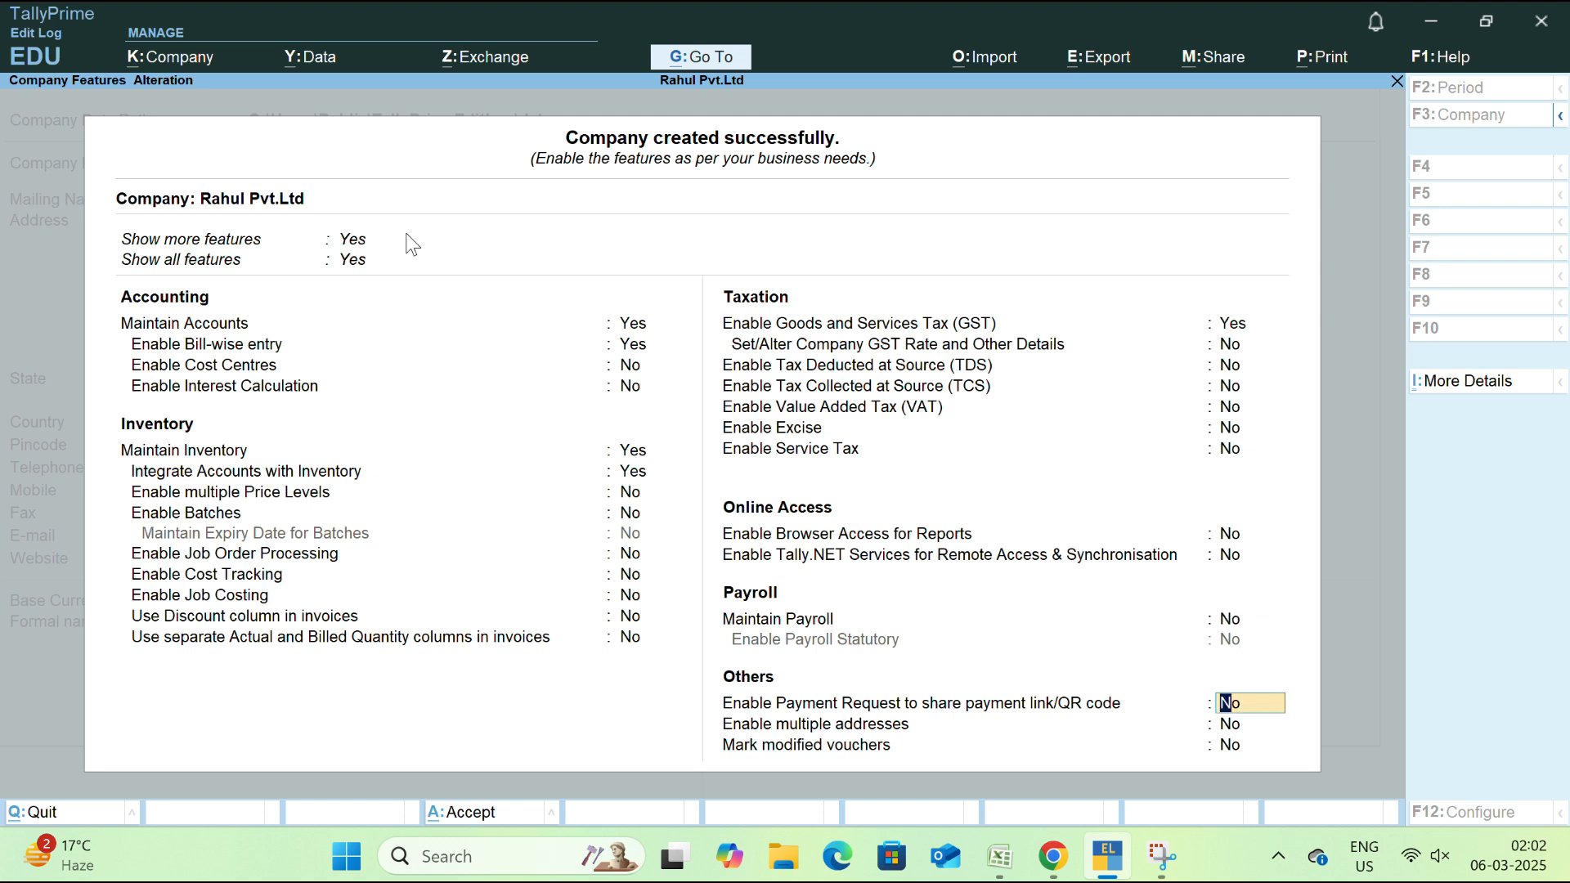
pyautogui.press('Return')
pyautogui.press('Return')
pyautogui.press('Return')
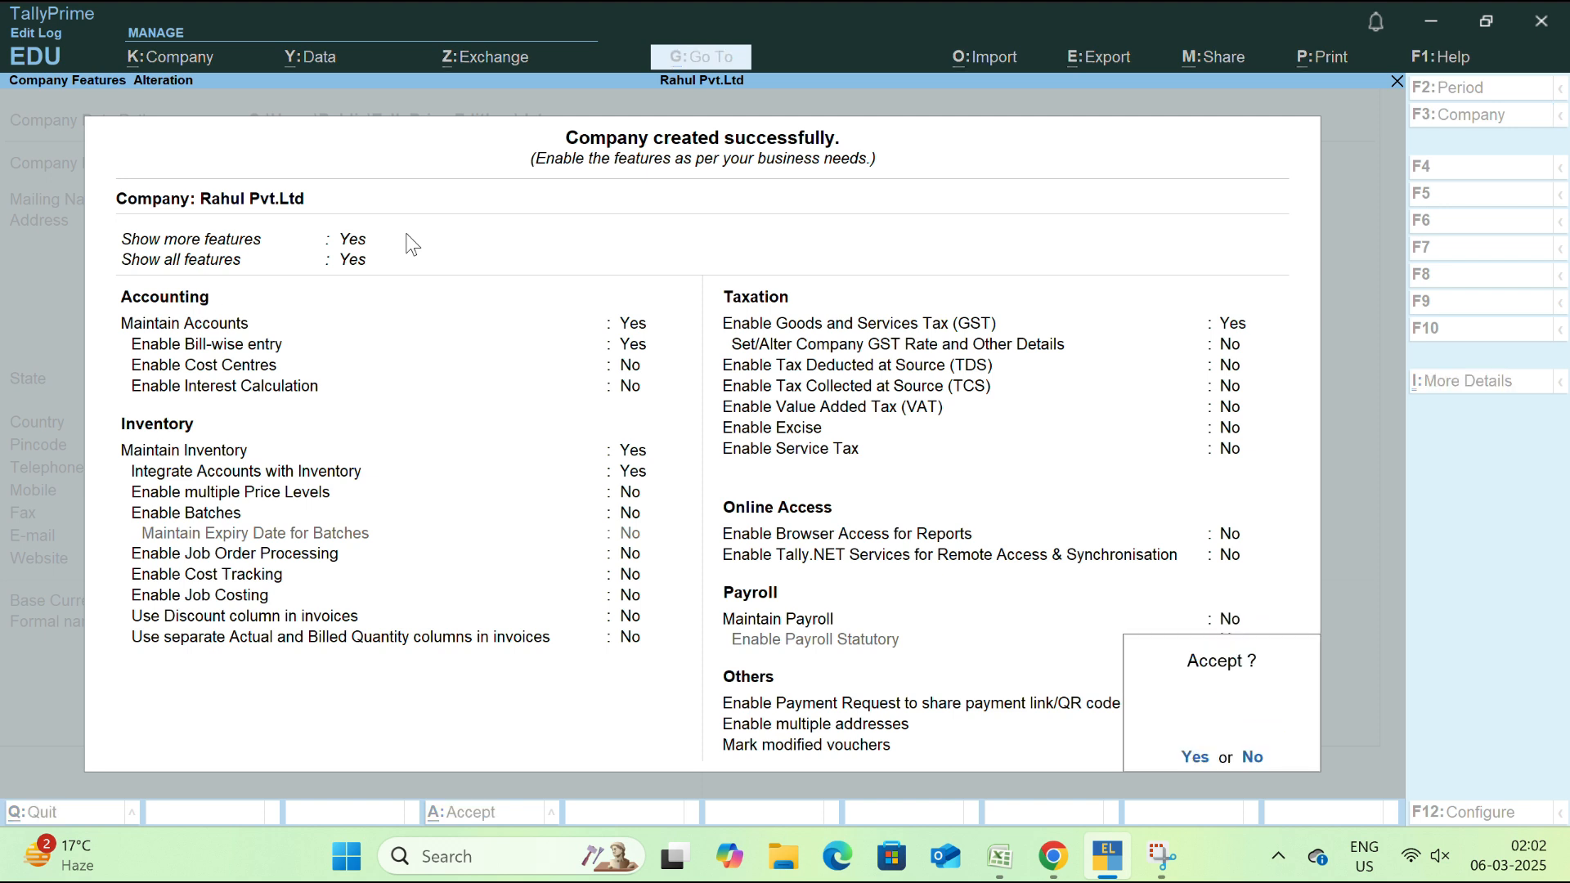
pyautogui.press('y')
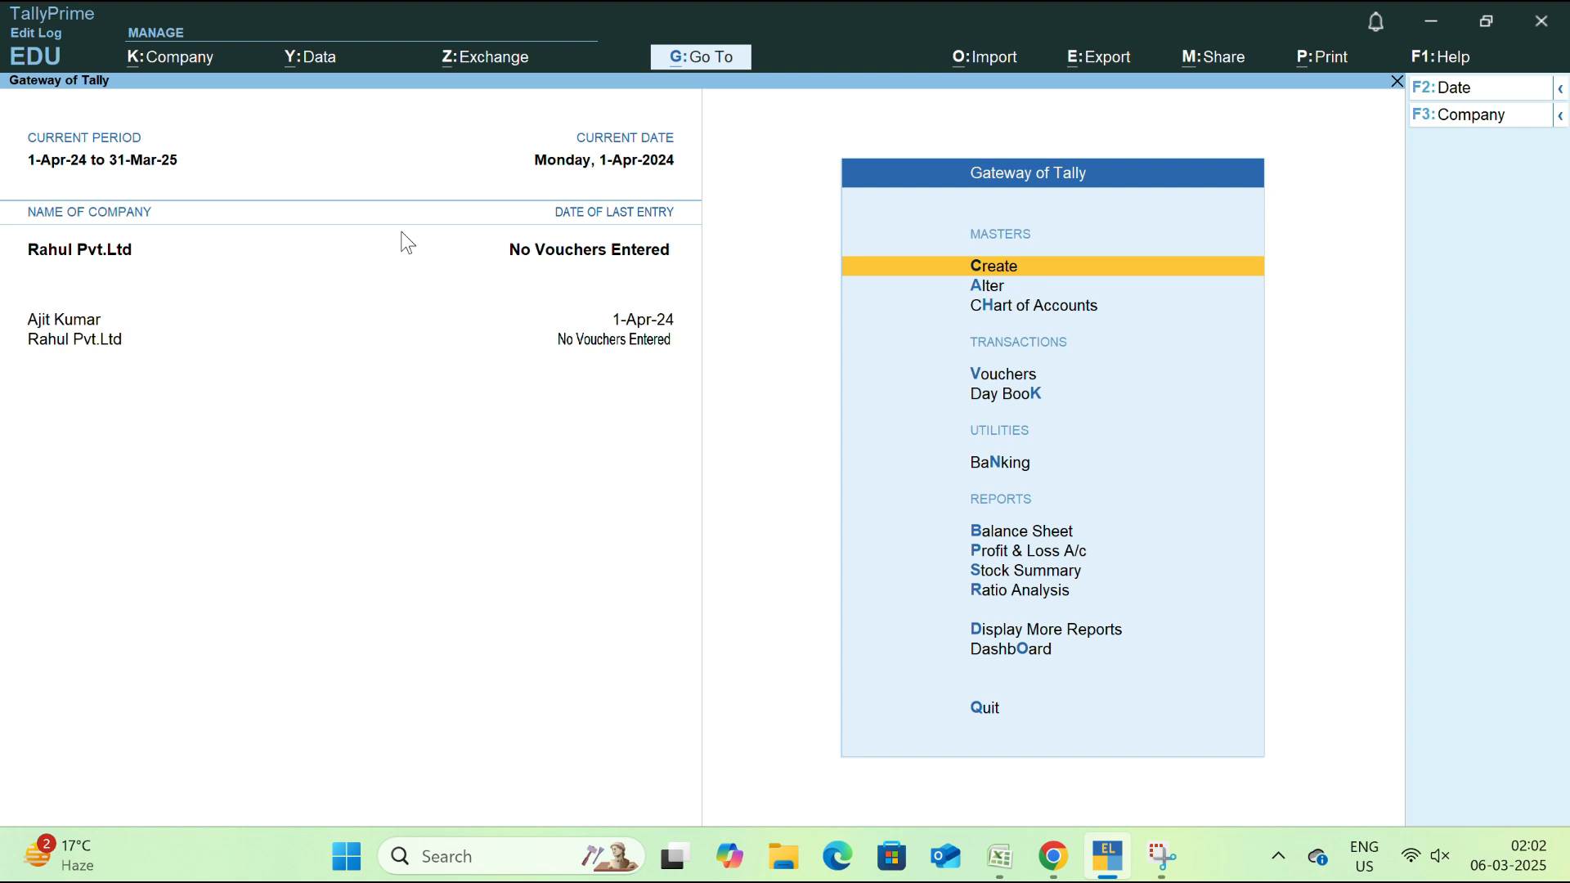
# Shut the other company from the company list, leaving Rahul Pvt.Ltd open
pyautogui.click(61, 319)
pyautogui.press('Up')
pyautogui.press('Up')
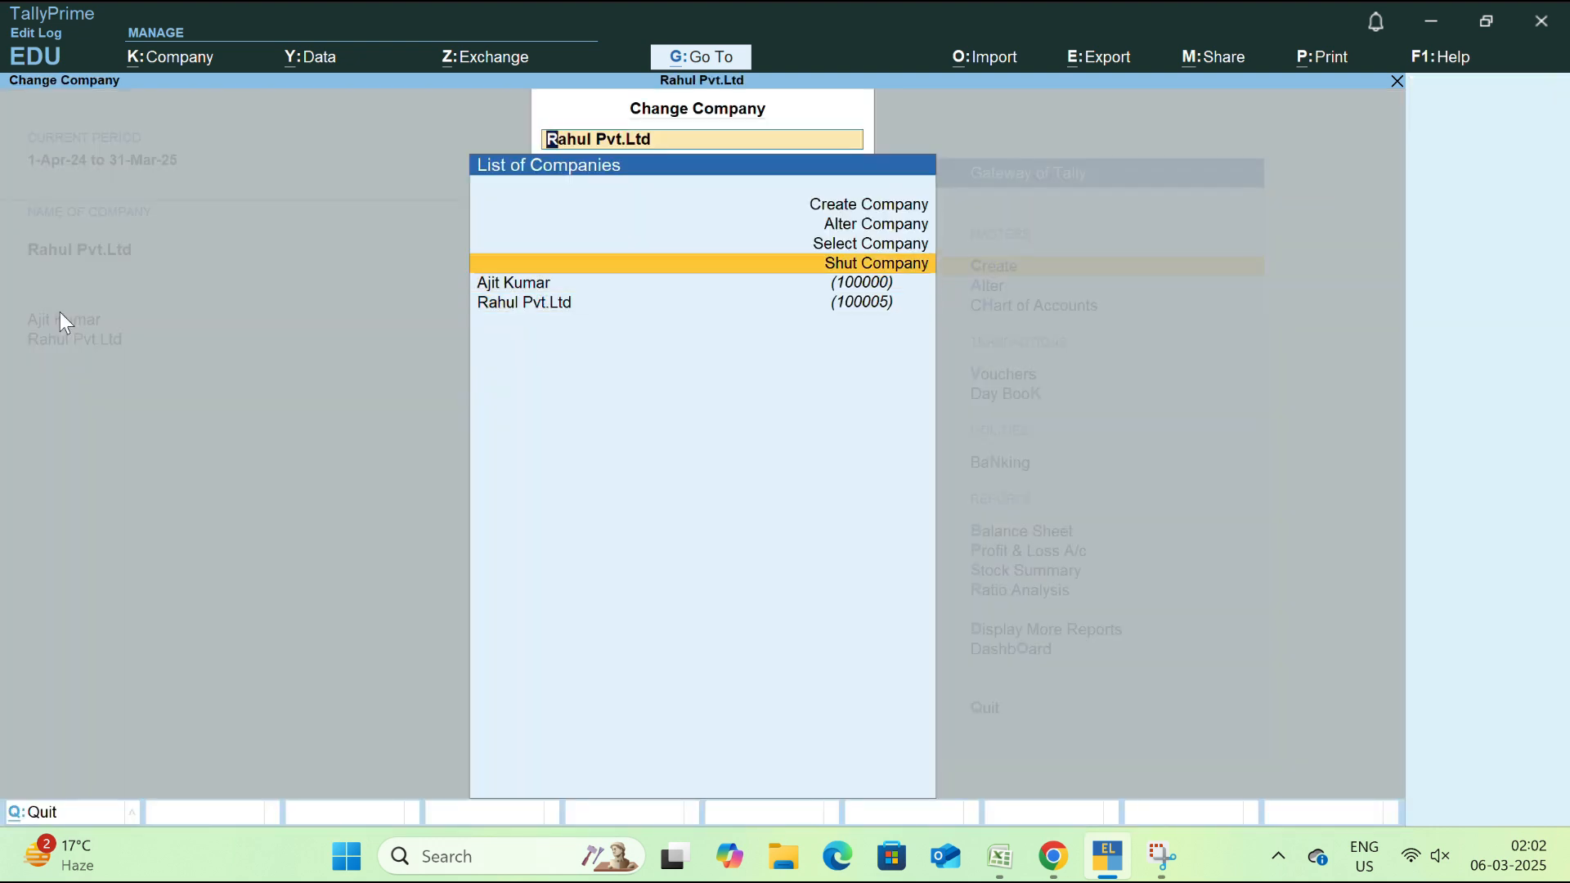
pyautogui.press('Return')
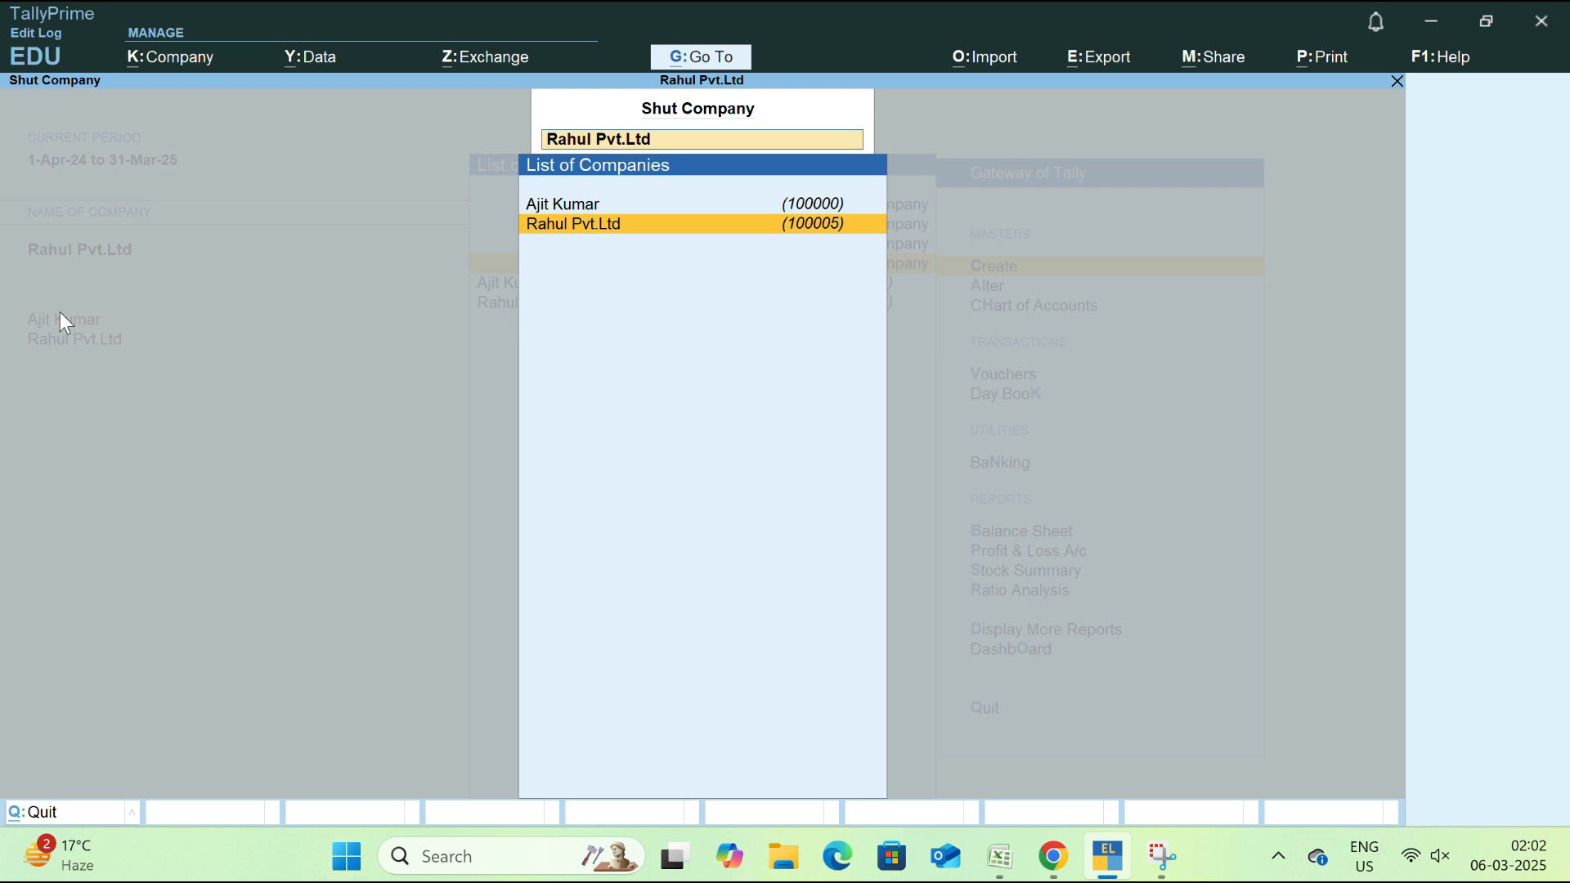
pyautogui.press('Up')
pyautogui.press('Return')
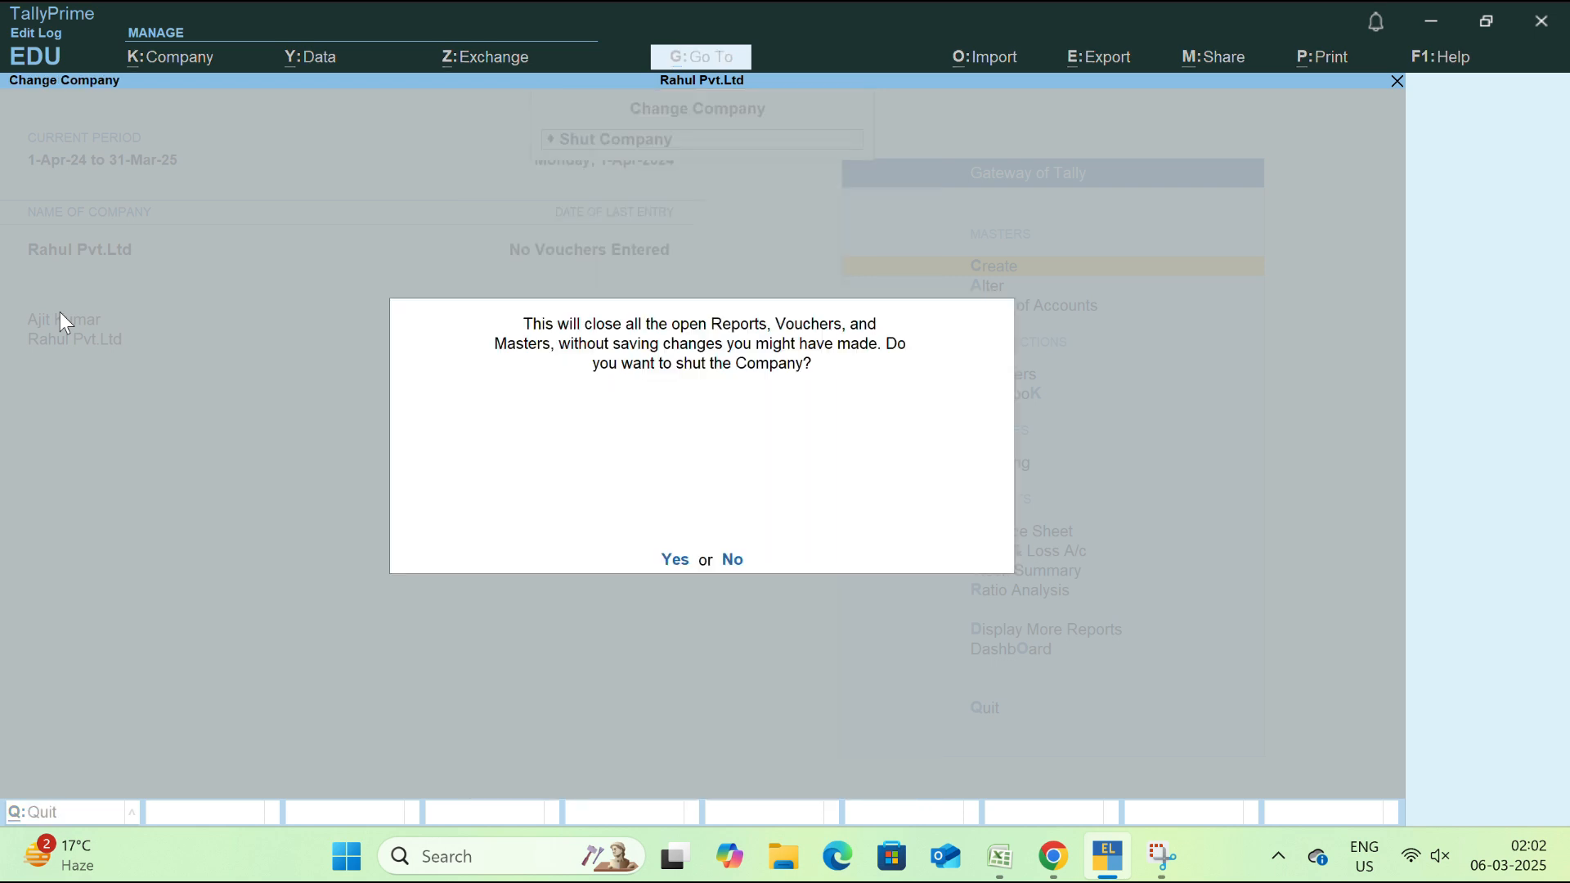
pyautogui.press('Return')
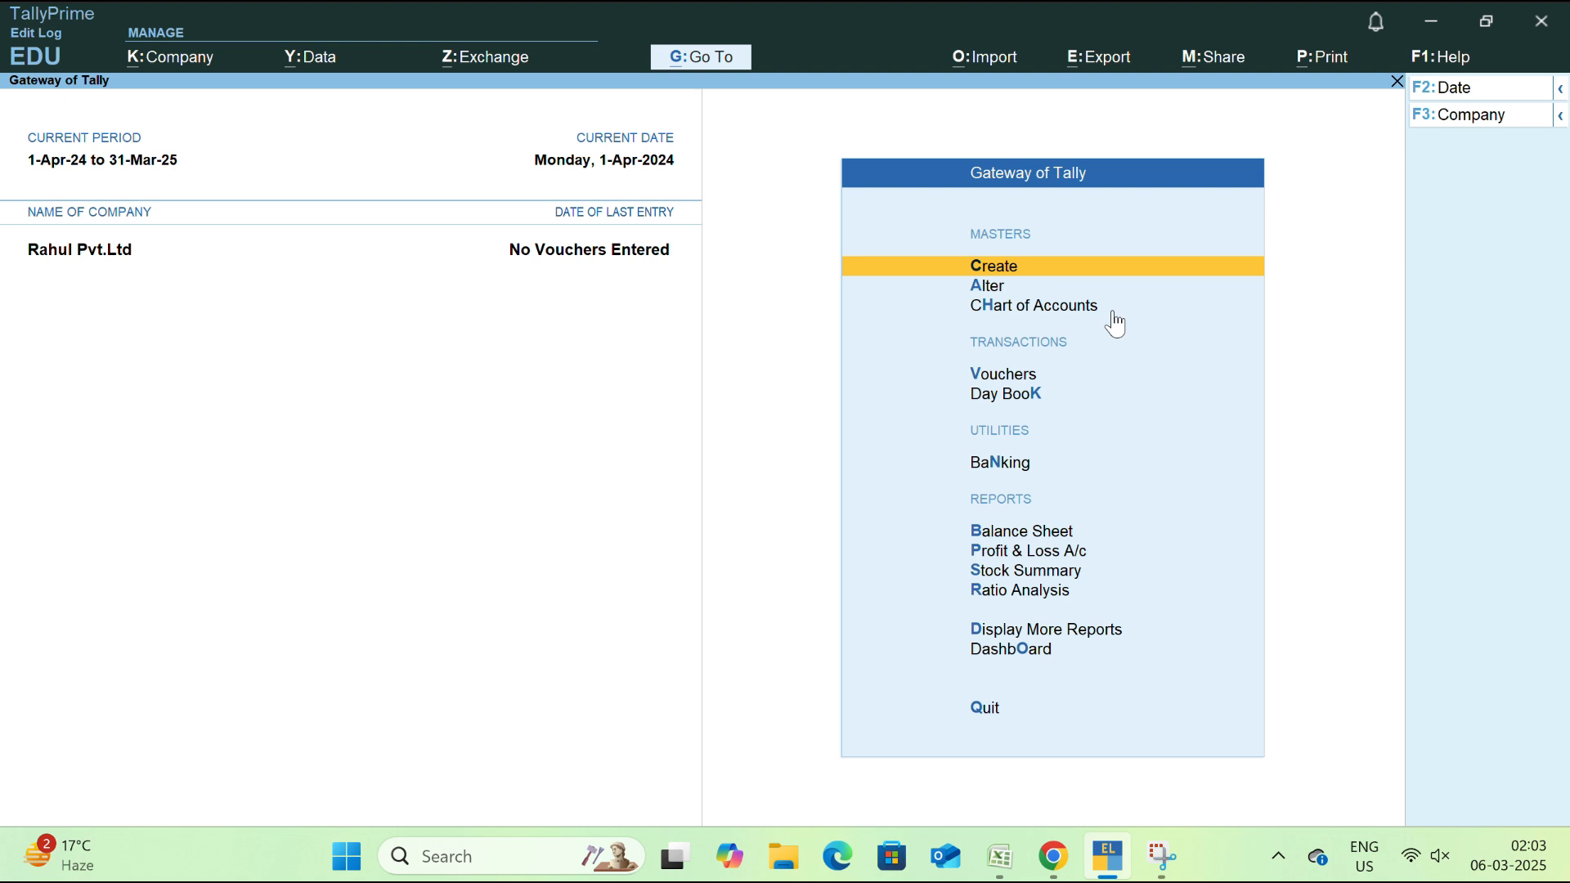
# Browse the Gateway of Tally options, then open the Master Creation list
pyautogui.press('Down')
pyautogui.press('Down')
pyautogui.press('Down')
pyautogui.press('Down')
pyautogui.press('Down')
pyautogui.press('Down')
pyautogui.press('Down')
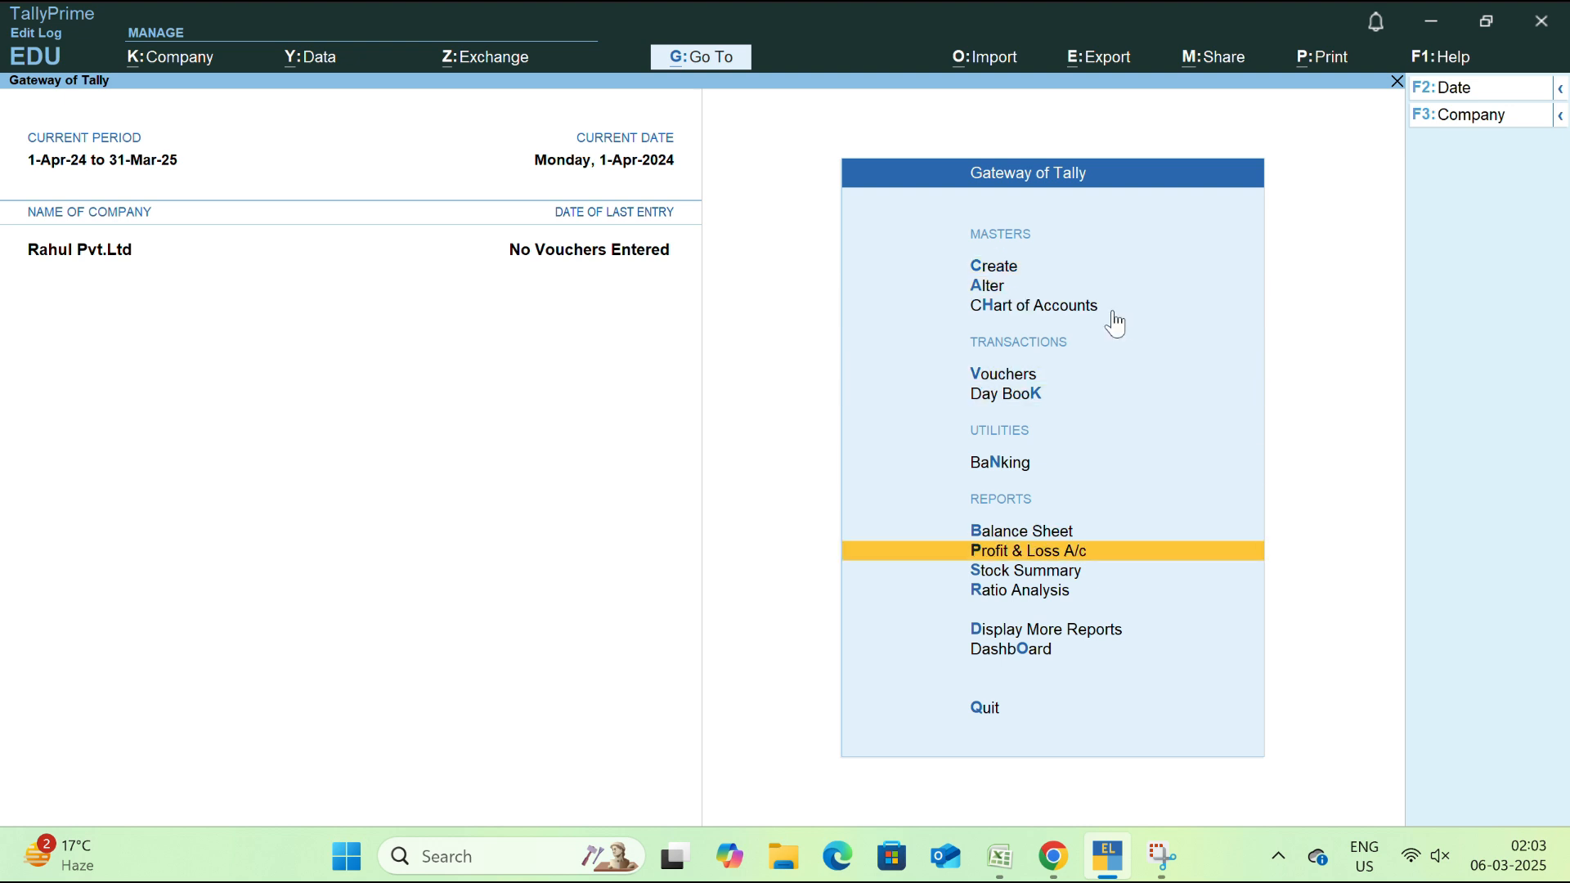
pyautogui.press('Down')
pyautogui.press('Down')
pyautogui.press('Down')
pyautogui.press('Down')
pyautogui.press('Up')
pyautogui.press('Up')
pyautogui.press('Up')
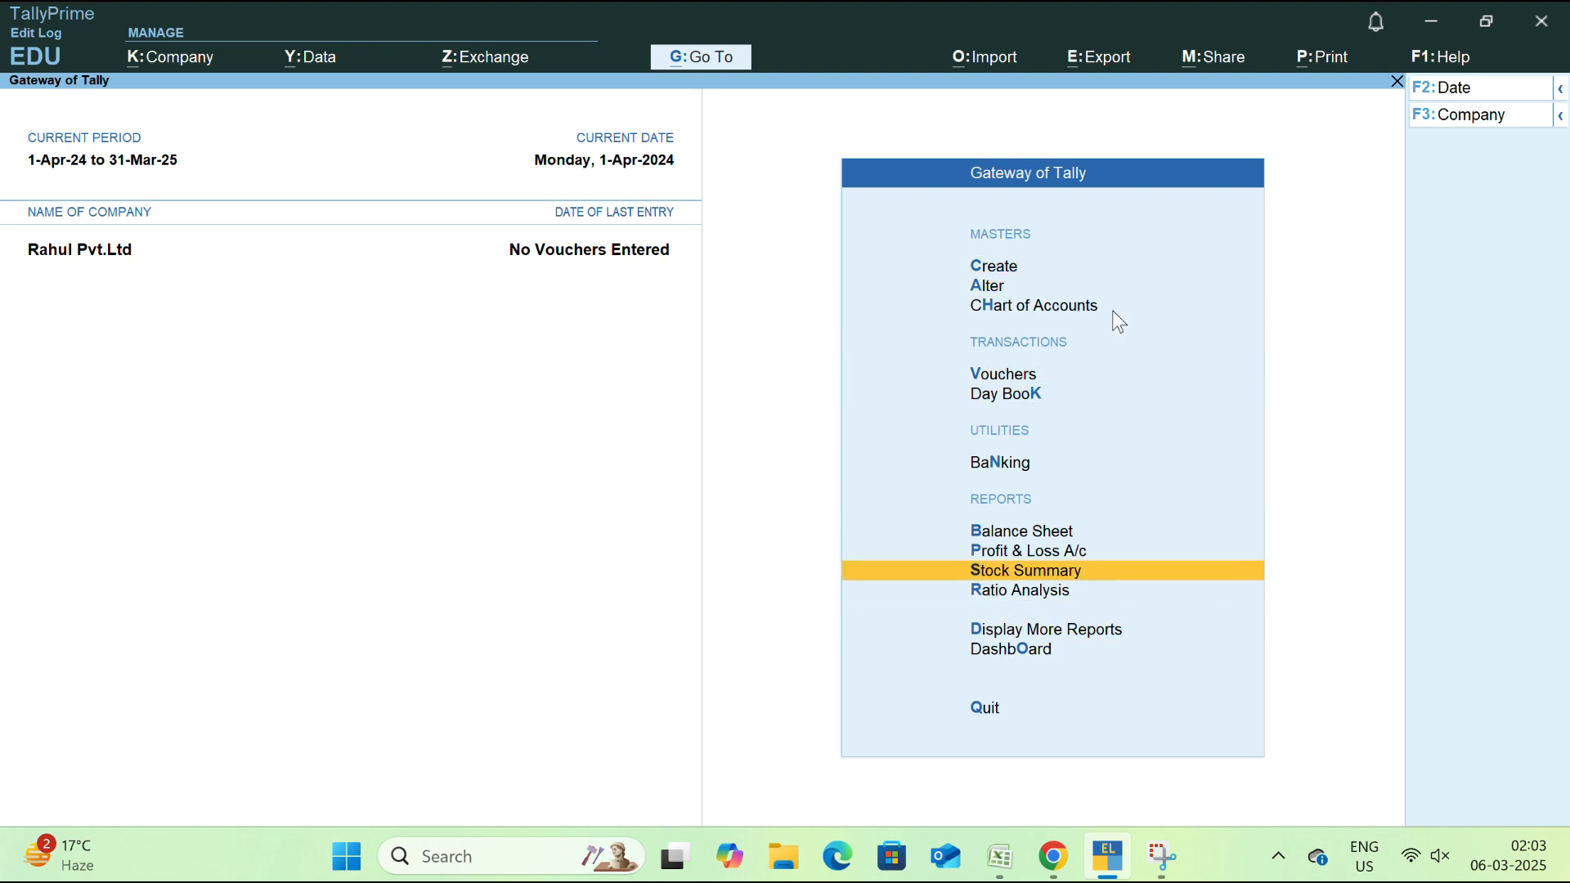
pyautogui.press('Up')
pyautogui.press('Up')
pyautogui.press('Up')
pyautogui.press('Up')
pyautogui.press('Up')
pyautogui.press('Up')
pyautogui.press('Up')
pyautogui.press('Up')
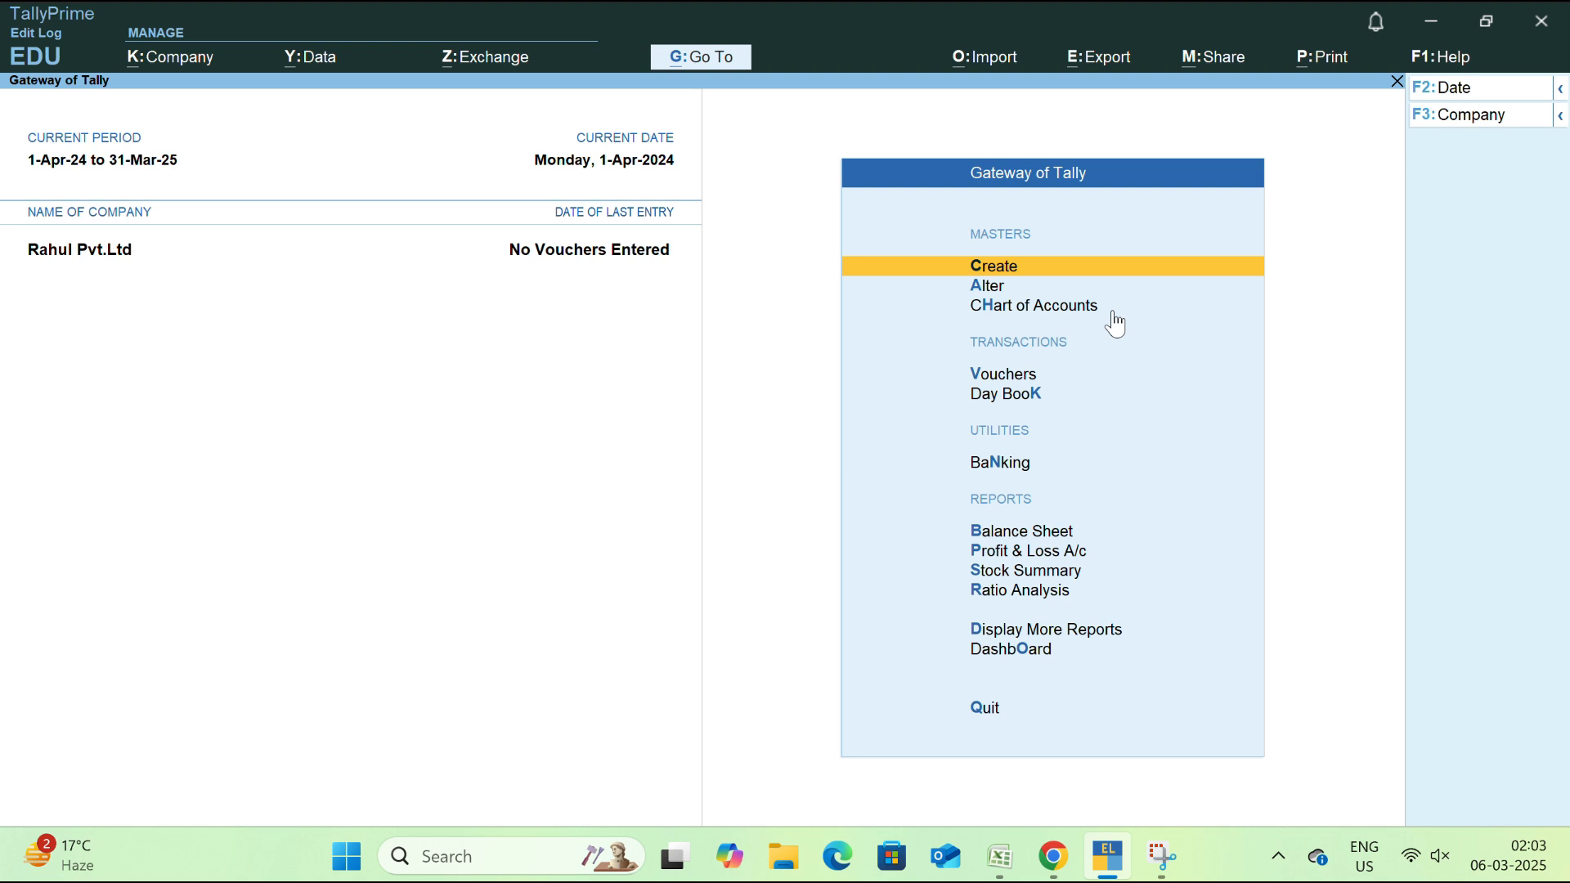
pyautogui.press('Down')
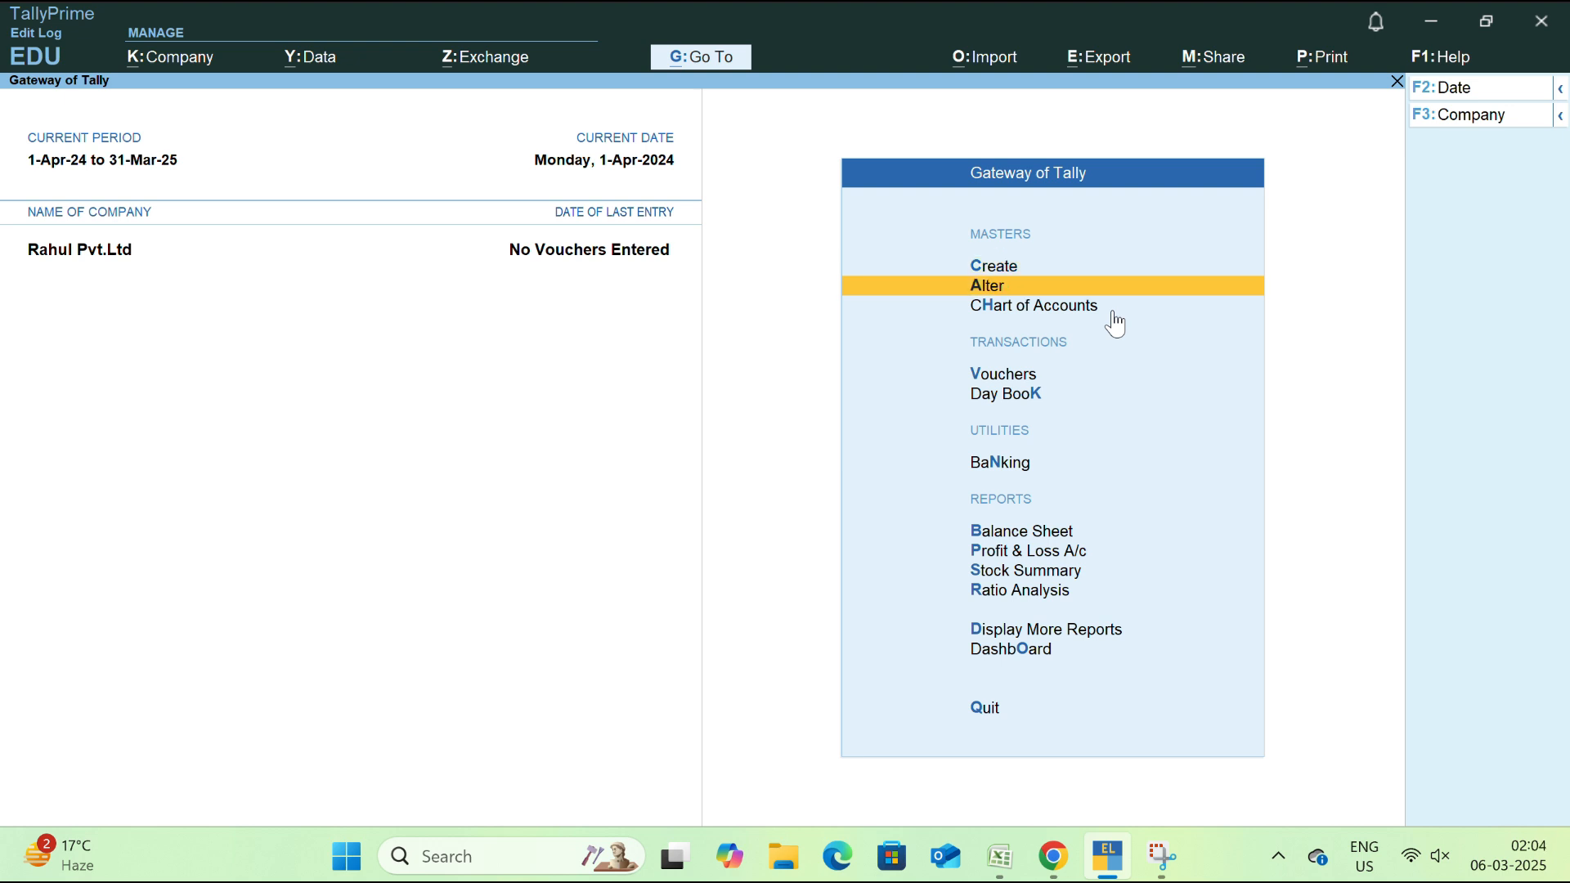
pyautogui.press('Down')
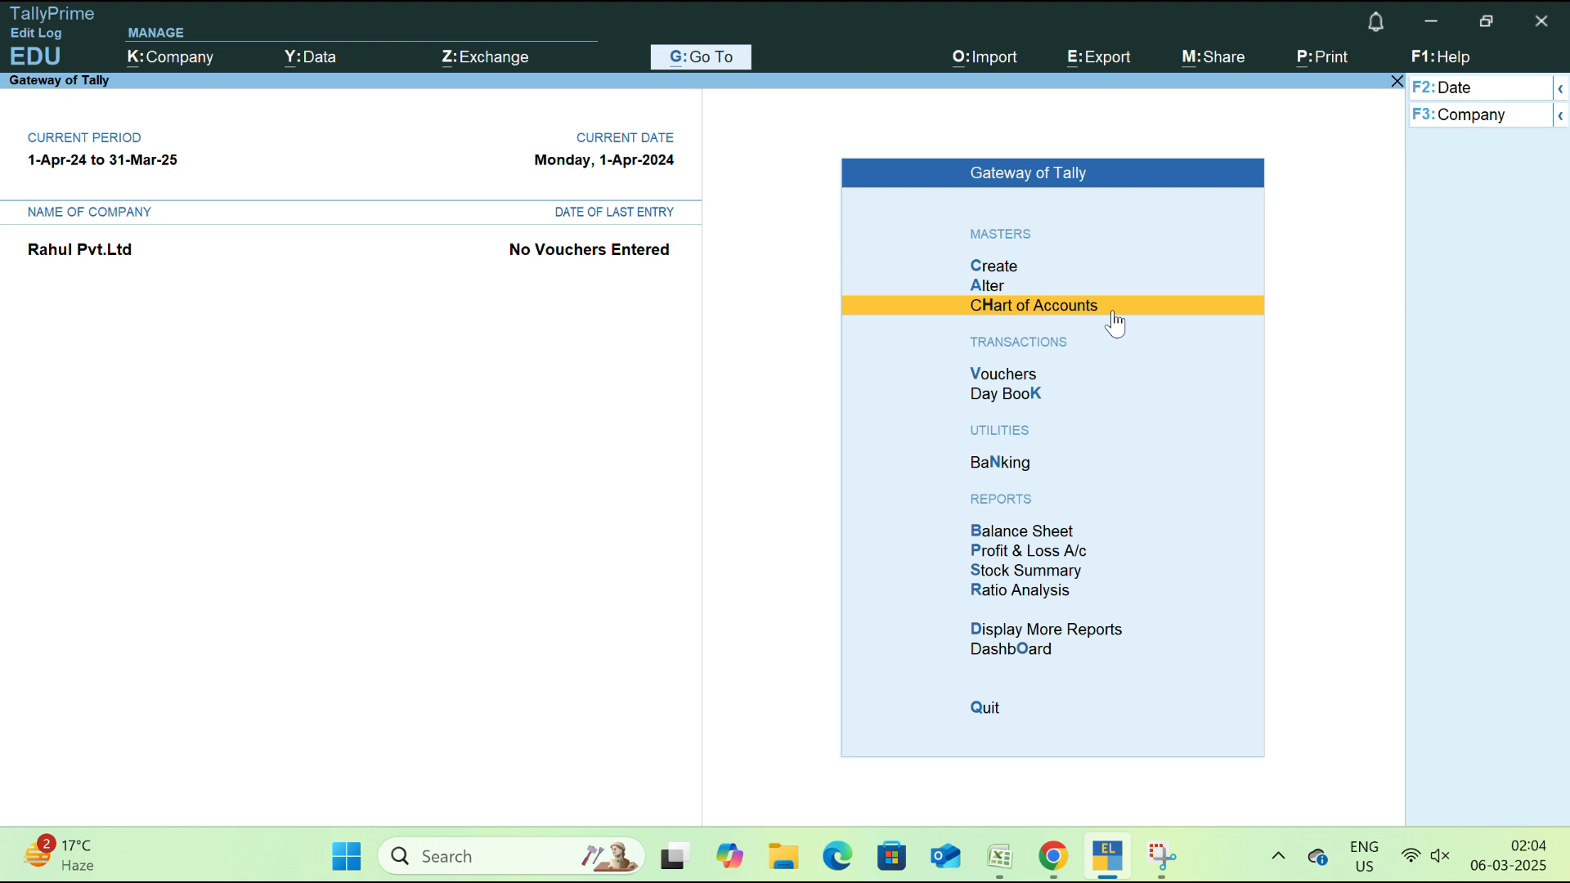
pyautogui.press('Up')
pyautogui.press('Up')
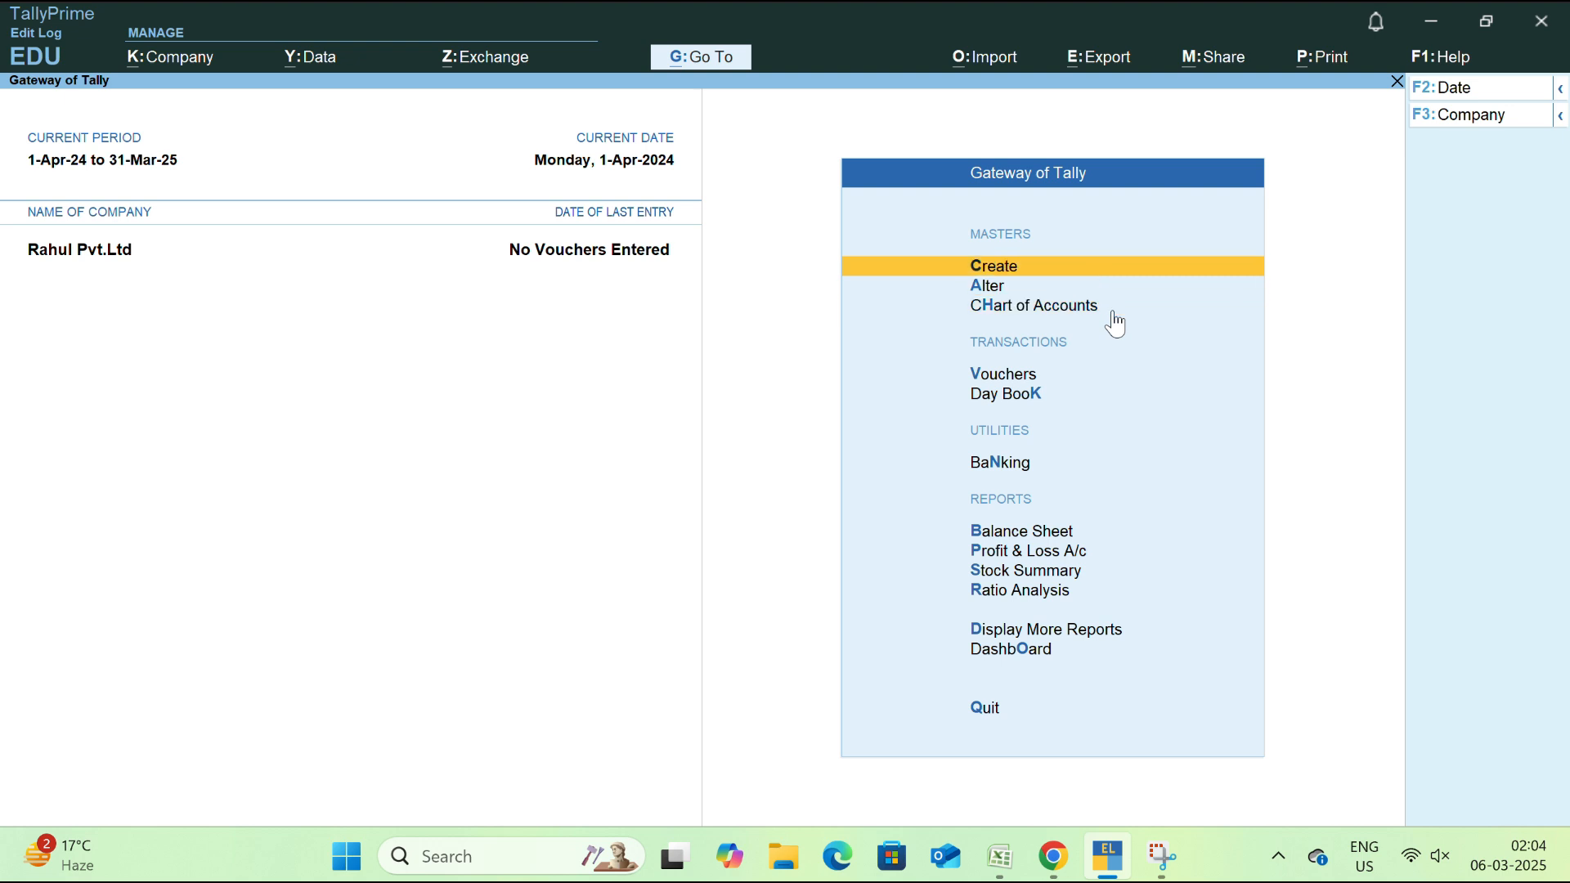
pyautogui.press('Return')
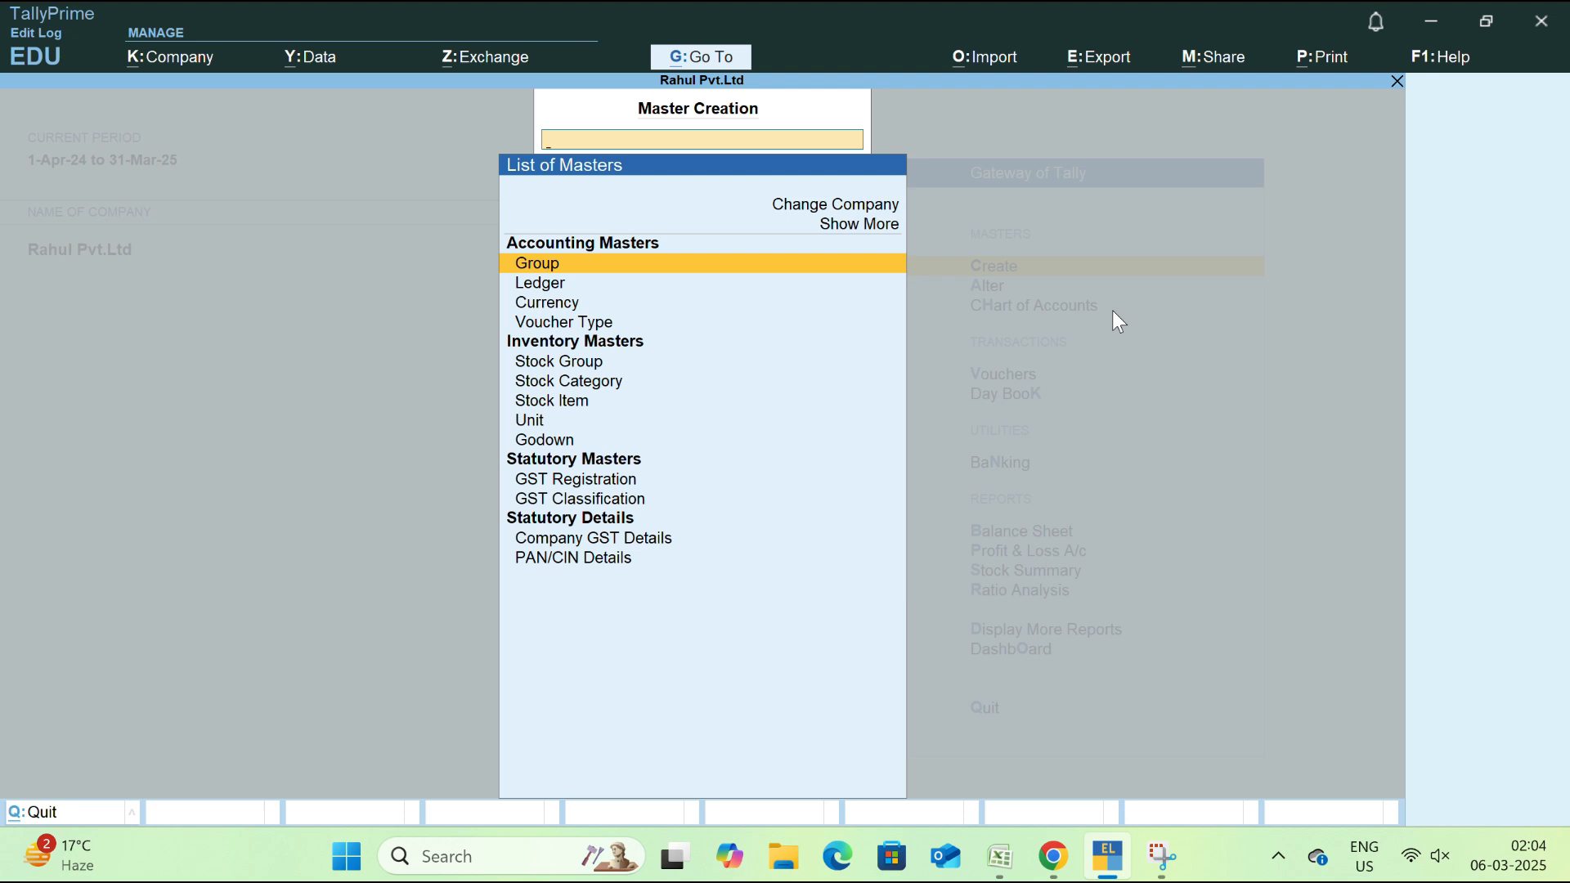
# Leave Master Creation and view the Master Alteration list before returning to the Gateway
pyautogui.press('Escape')
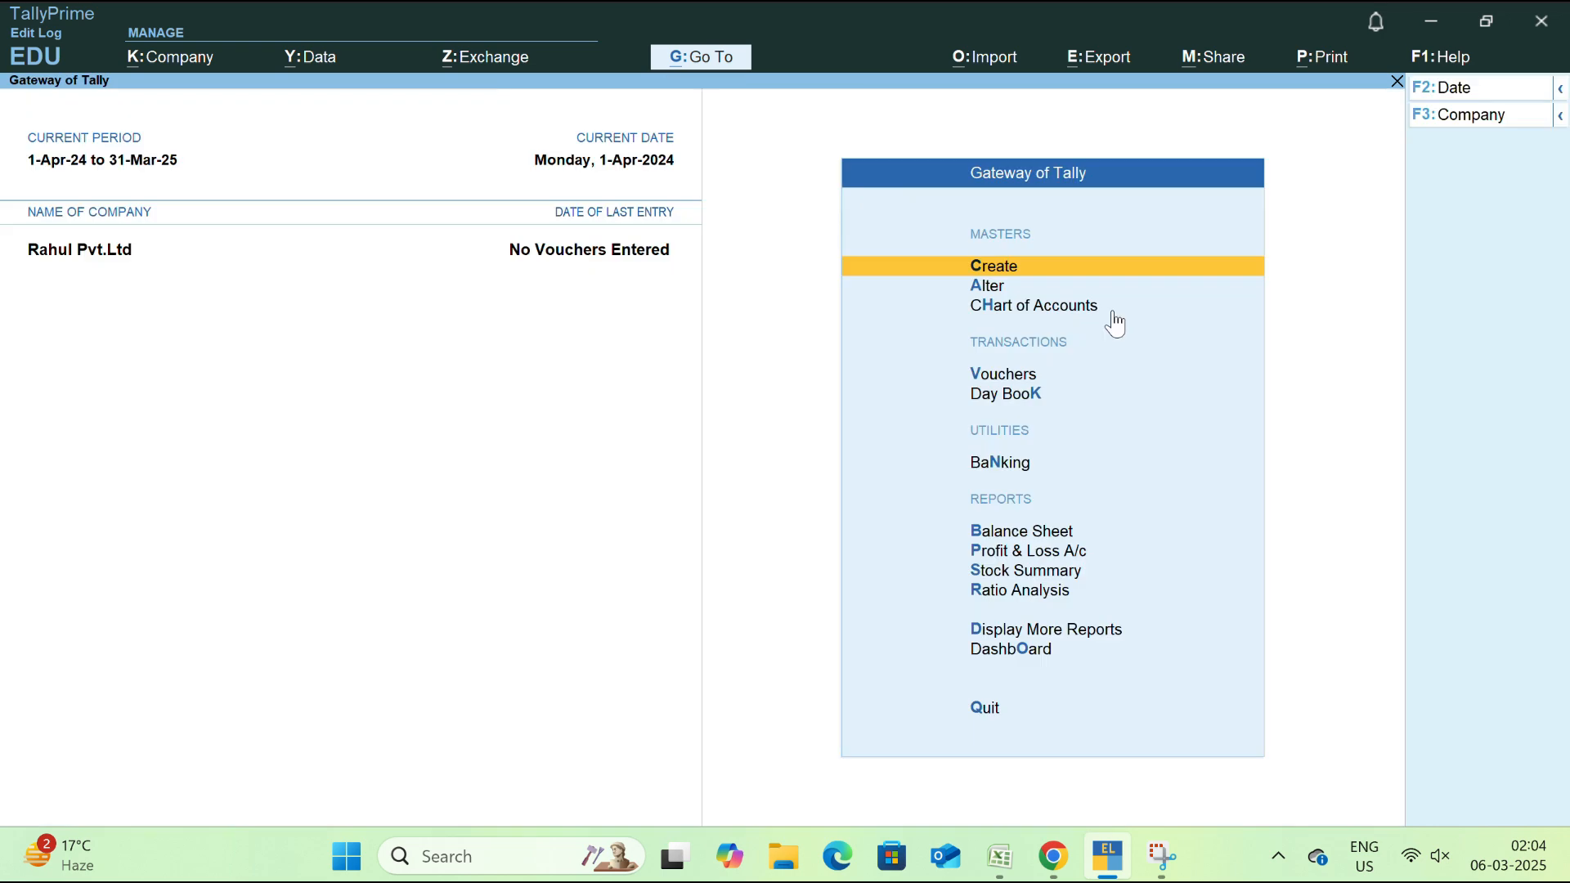
pyautogui.press('Down')
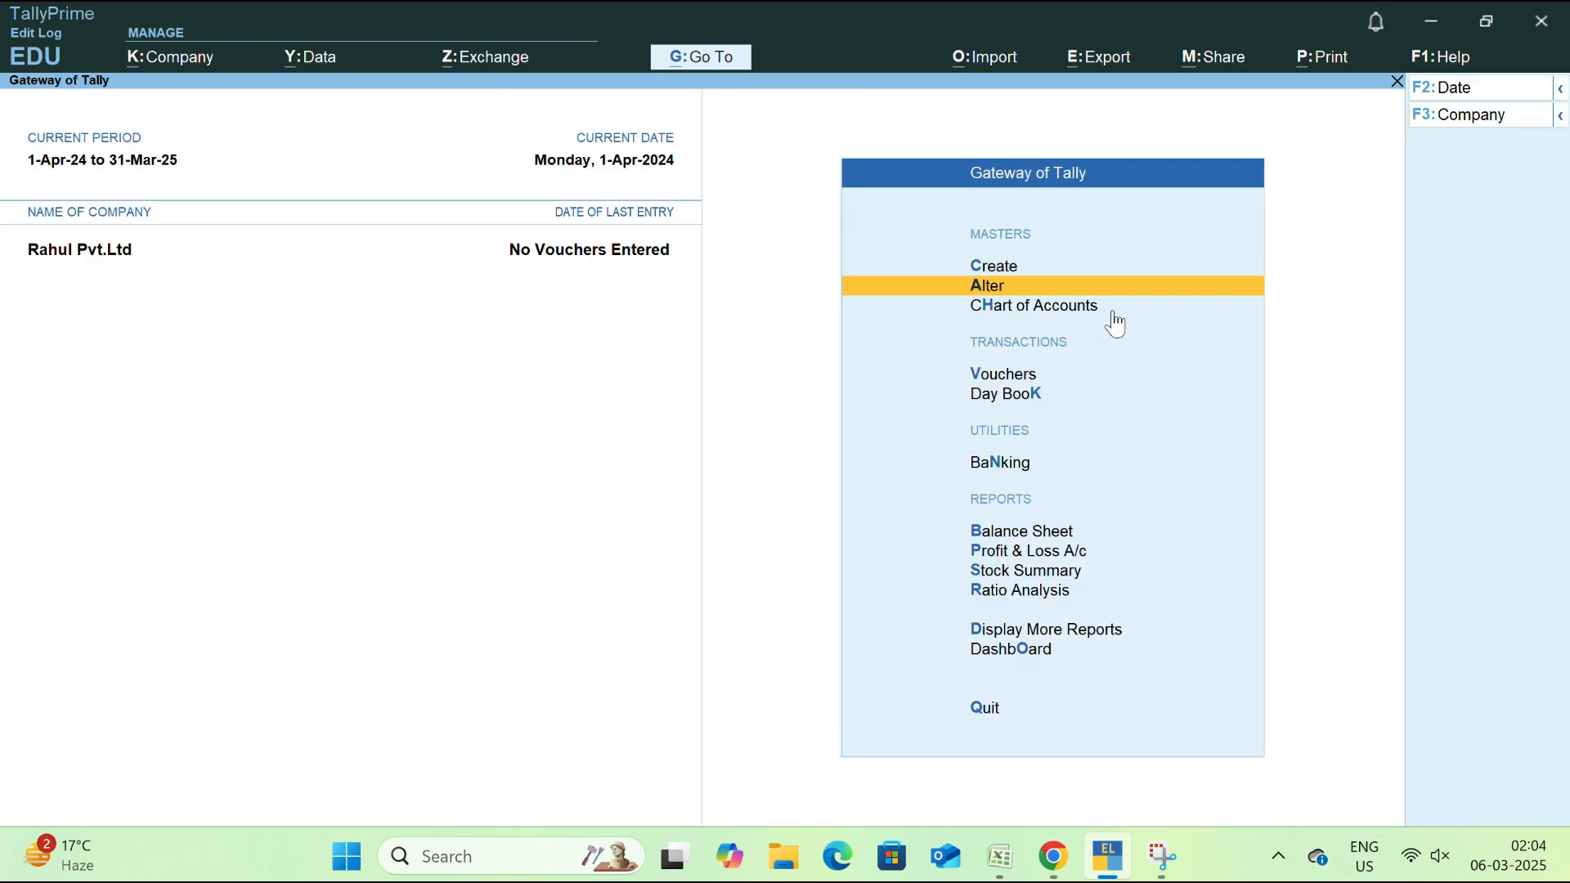
pyautogui.press('Return')
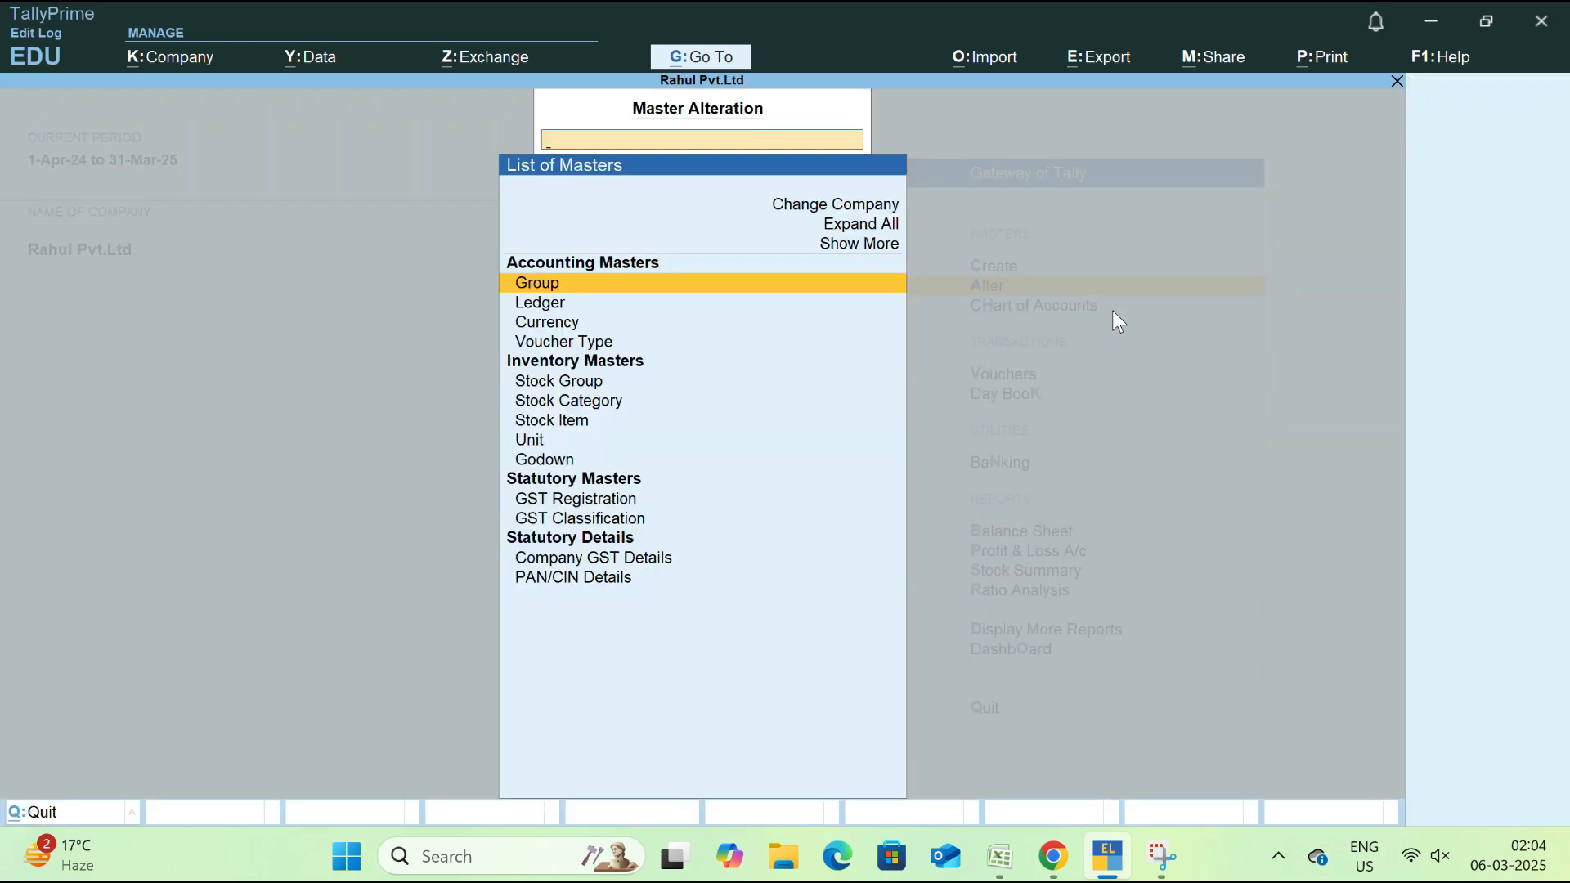
pyautogui.press('Escape')
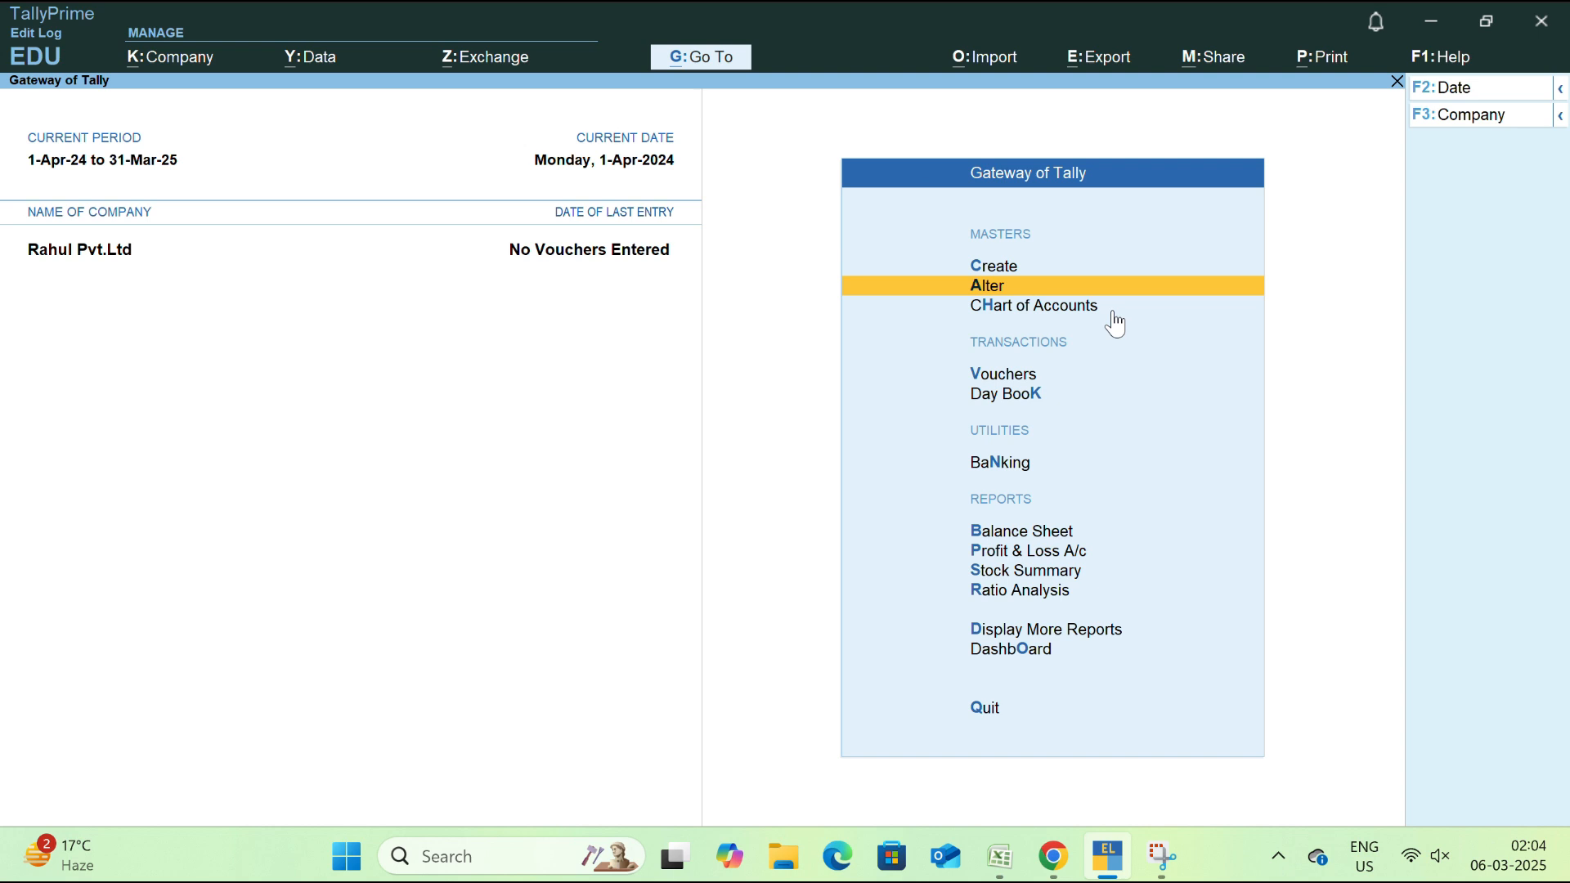
# Reopen the Master Creation list of masters from the Gateway's Create option
pyautogui.press('Up')
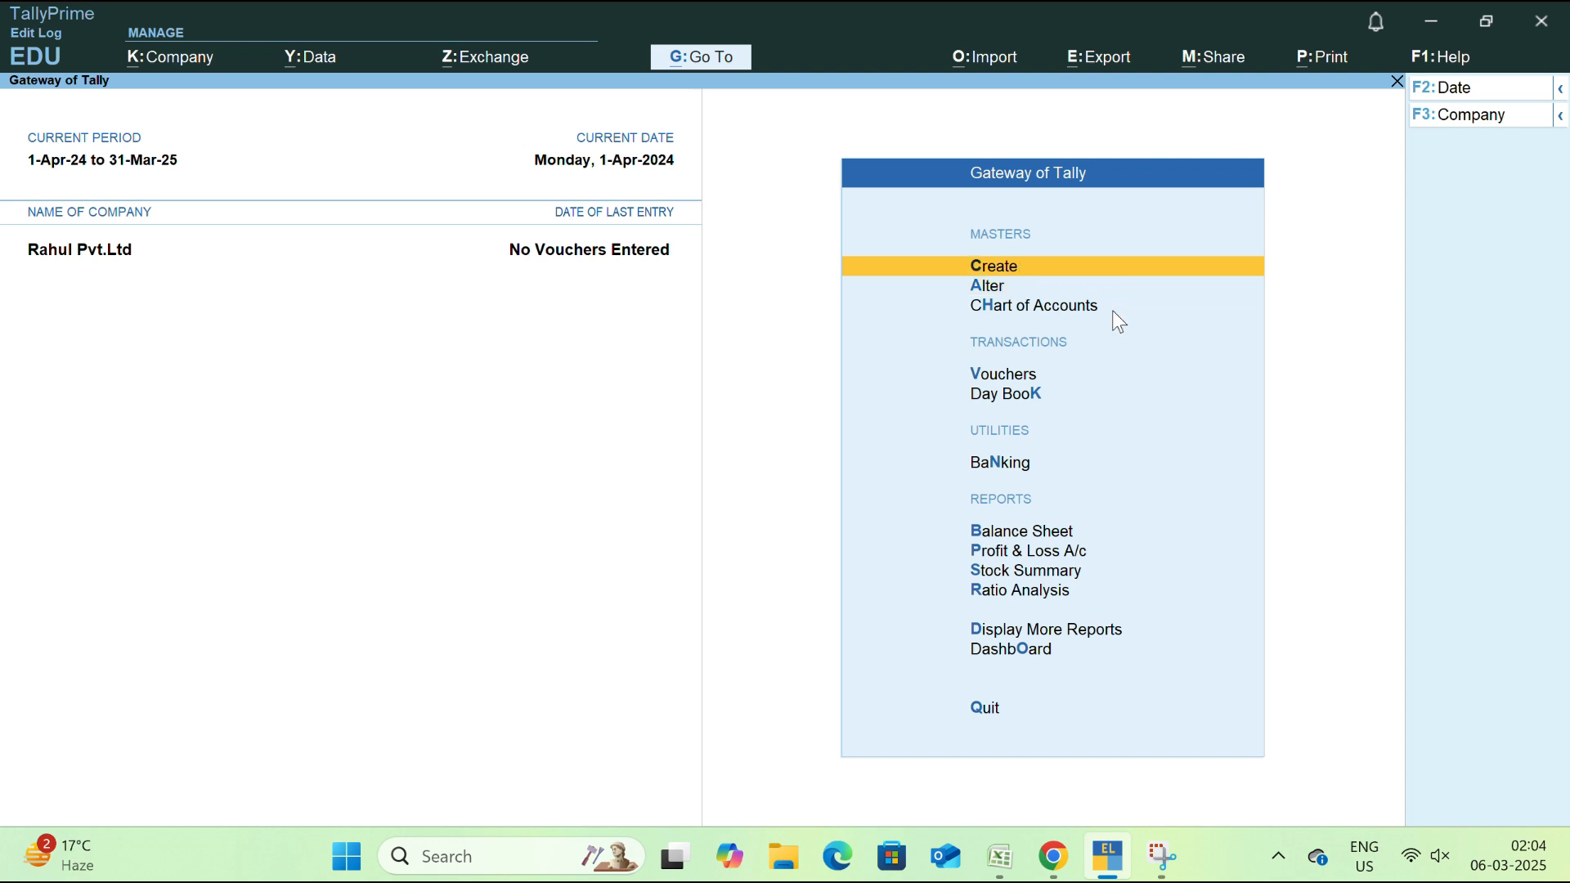
pyautogui.press('Down')
pyautogui.press('Down')
pyautogui.press('Down')
pyautogui.press('Down')
pyautogui.press('Up')
pyautogui.press('Up')
pyautogui.press('Up')
pyautogui.press('Up')
pyautogui.press('Return')
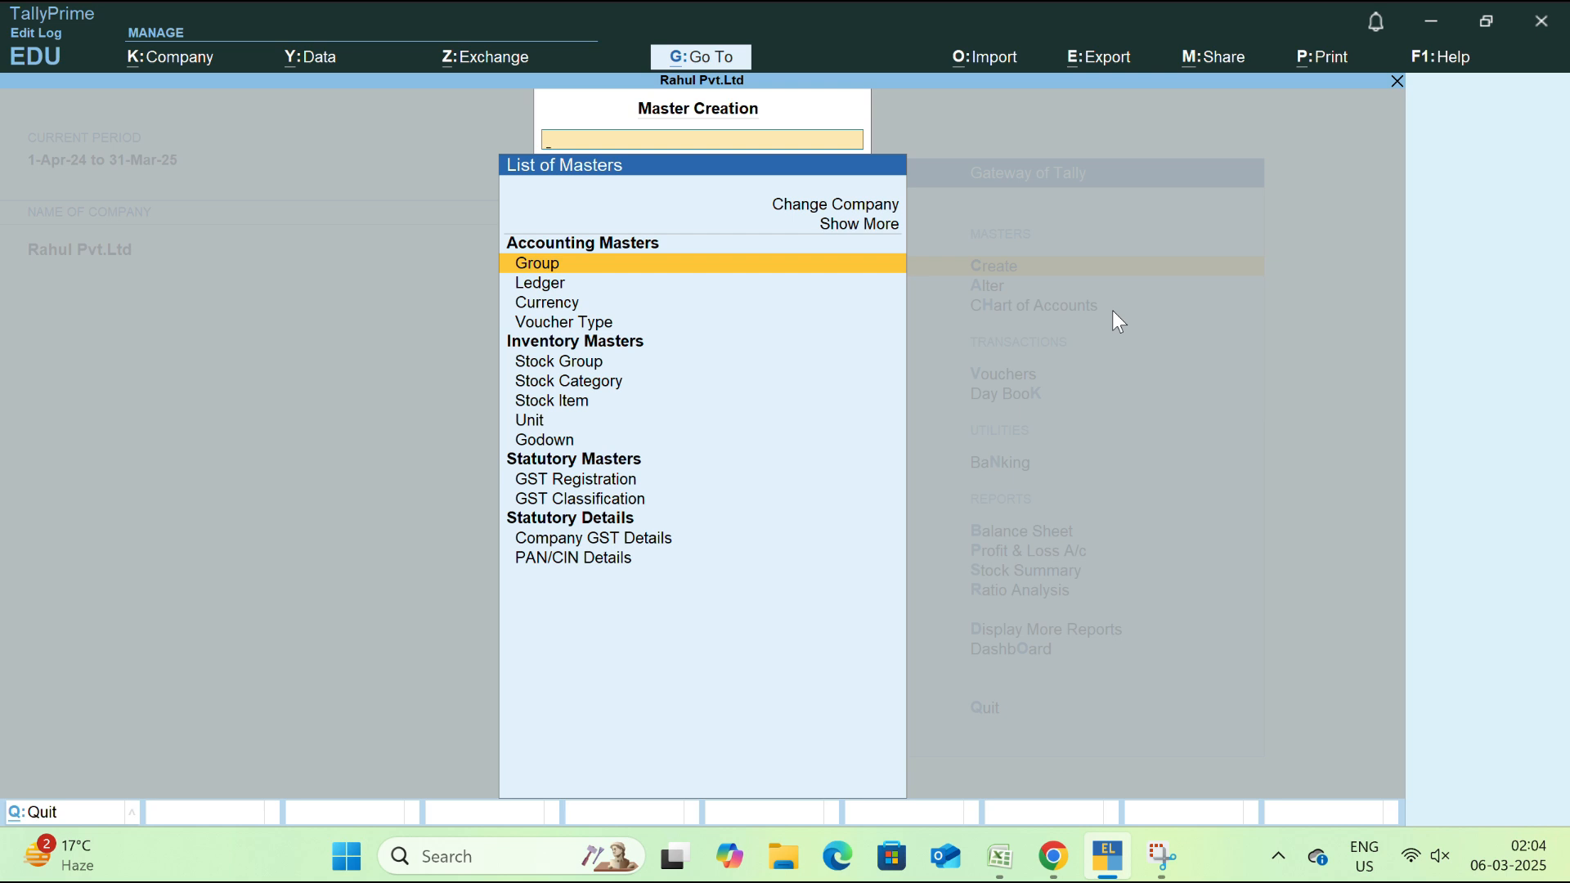
pyautogui.press('Up')
pyautogui.press('Up')
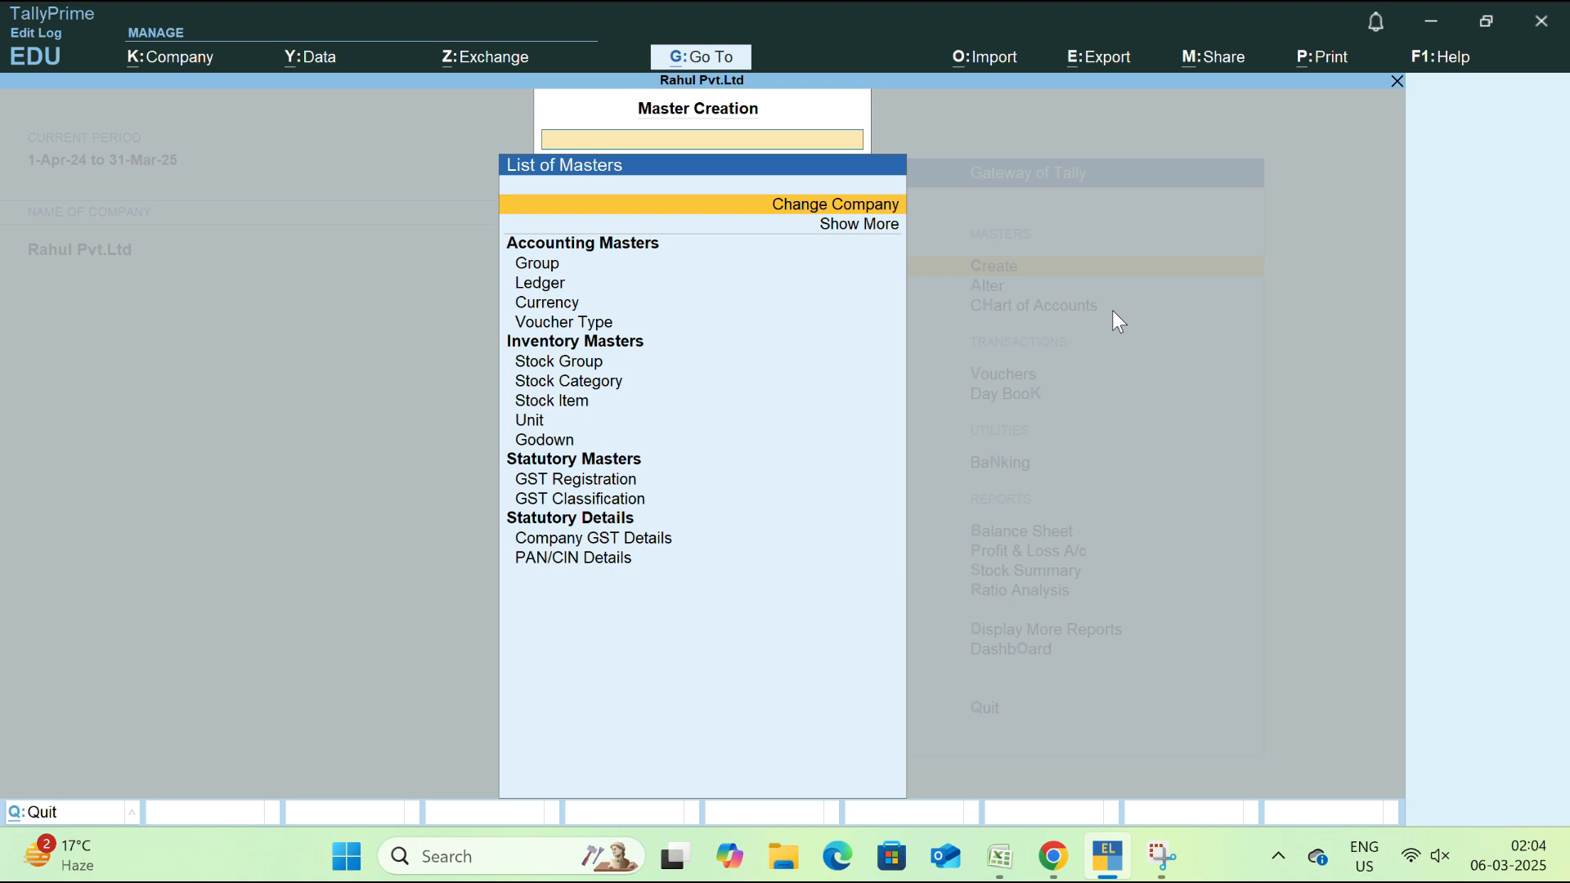
pyautogui.press('Down')
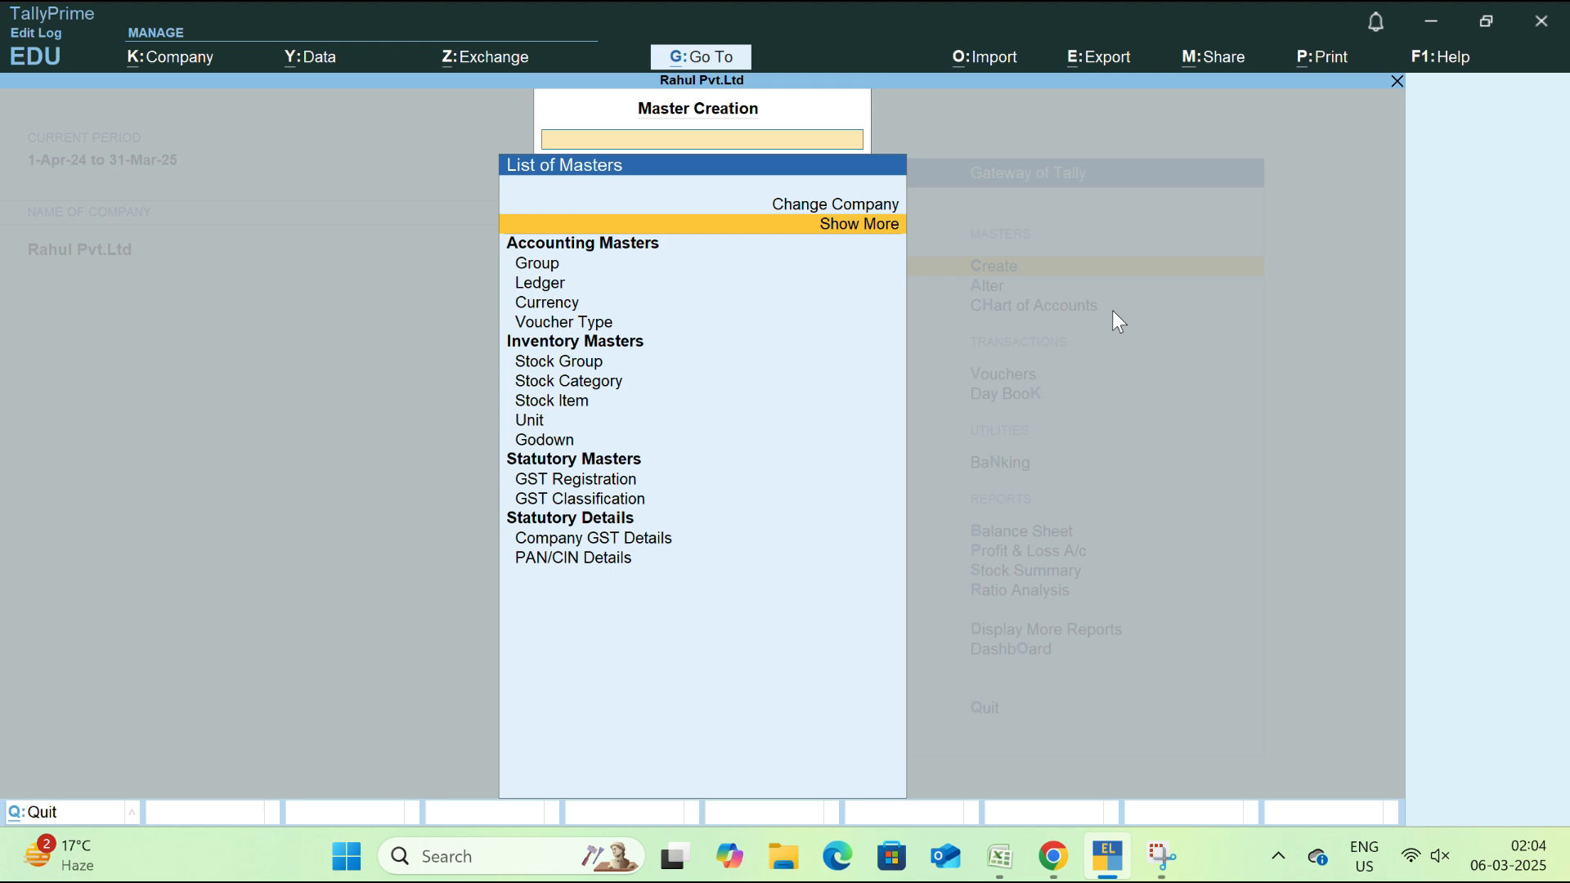
pyautogui.press('Return')
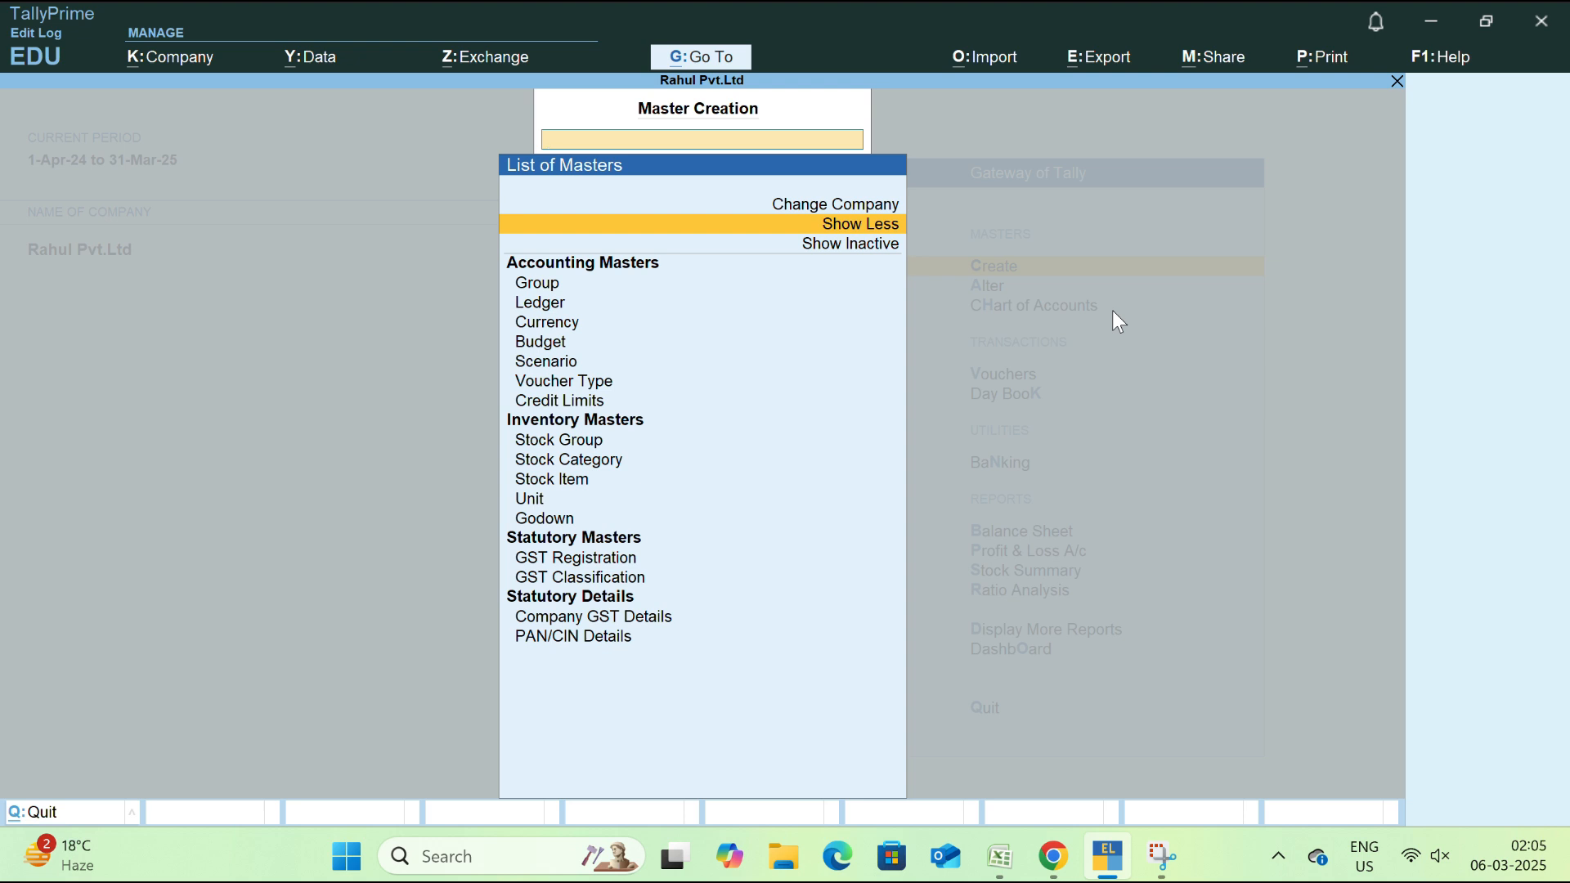
pyautogui.press('Down')
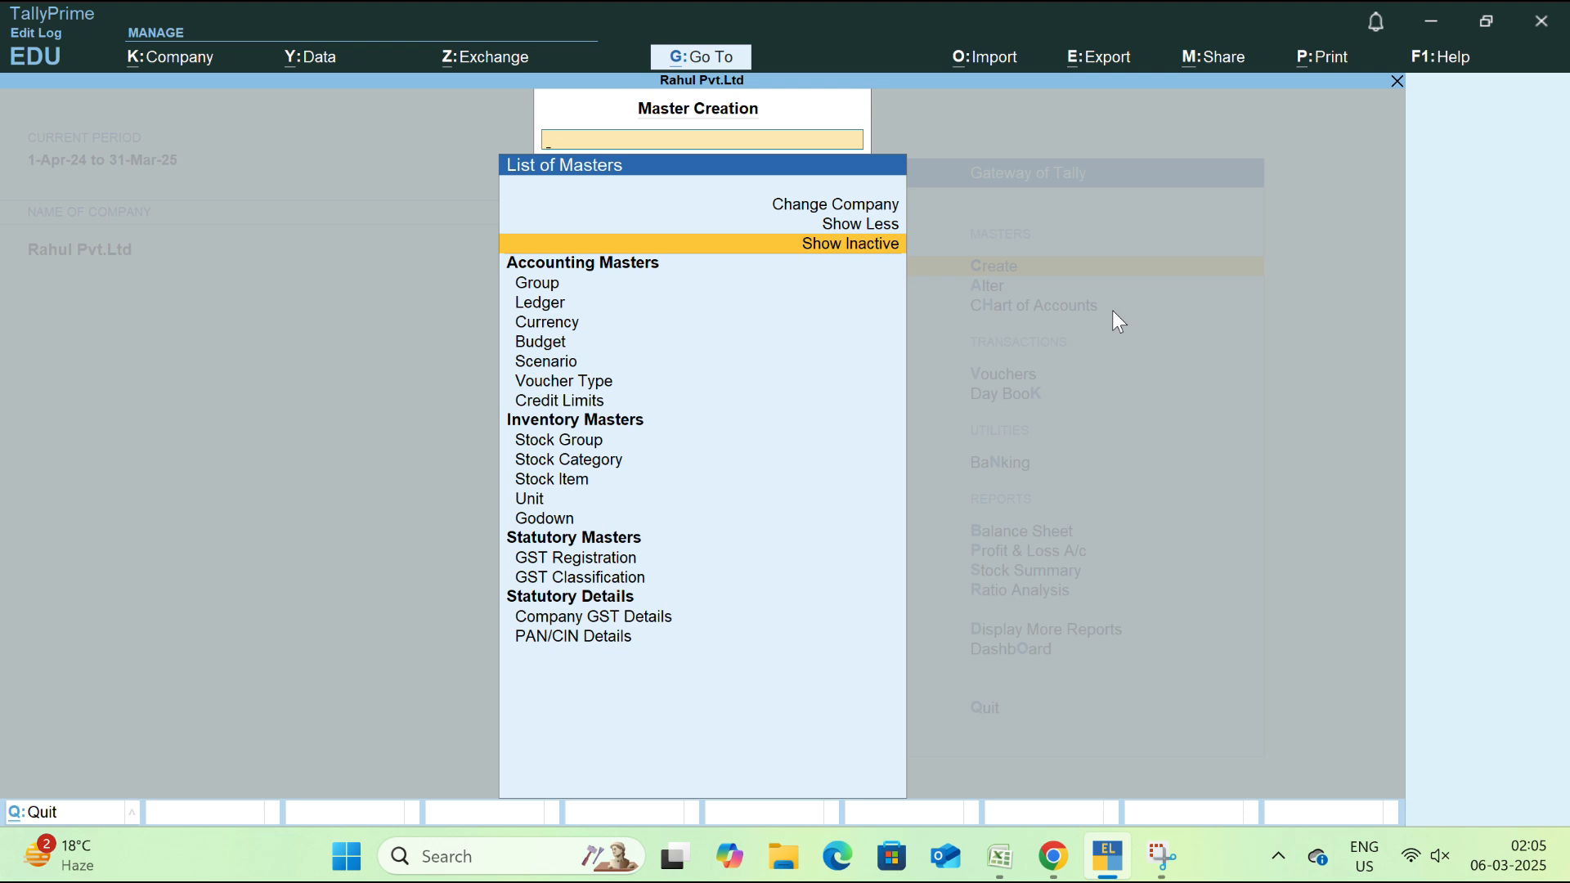
pyautogui.press('Return')
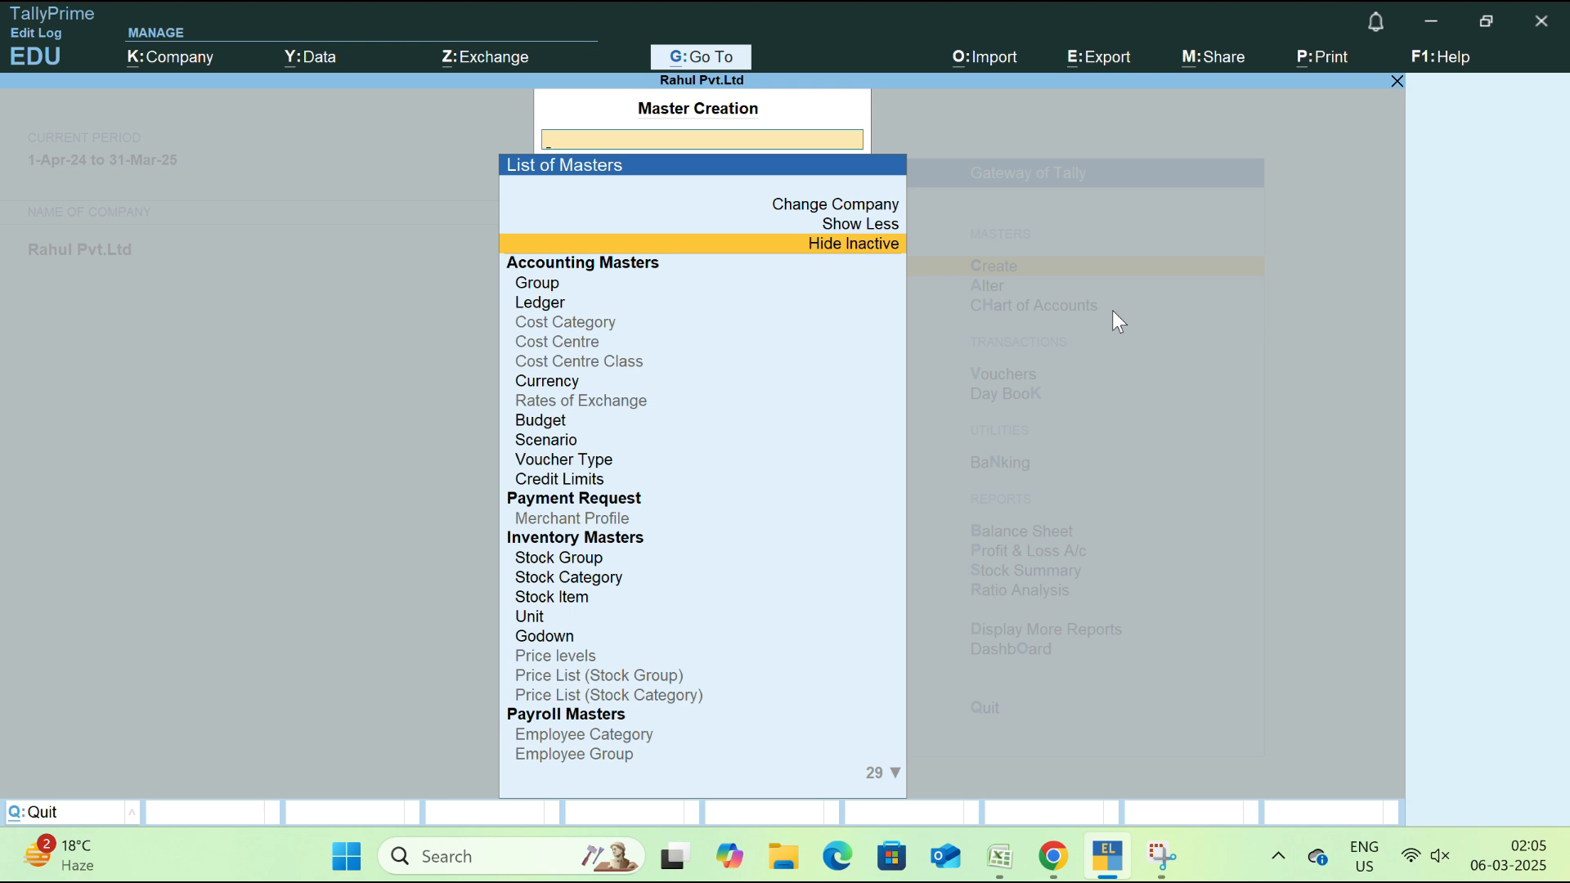
pyautogui.press('Up')
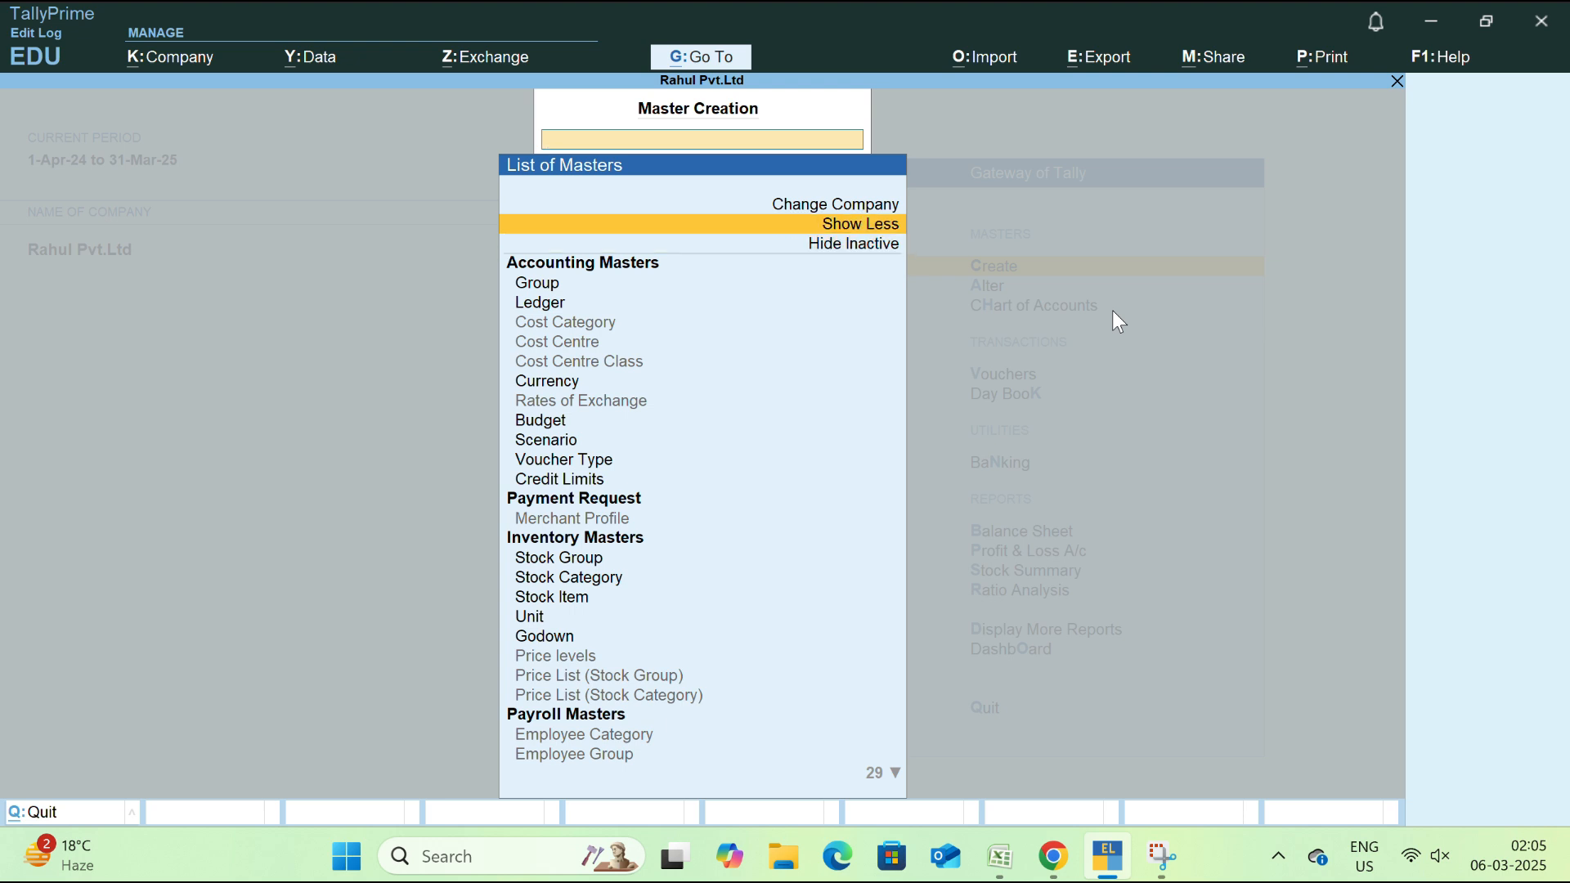
pyautogui.press('Return')
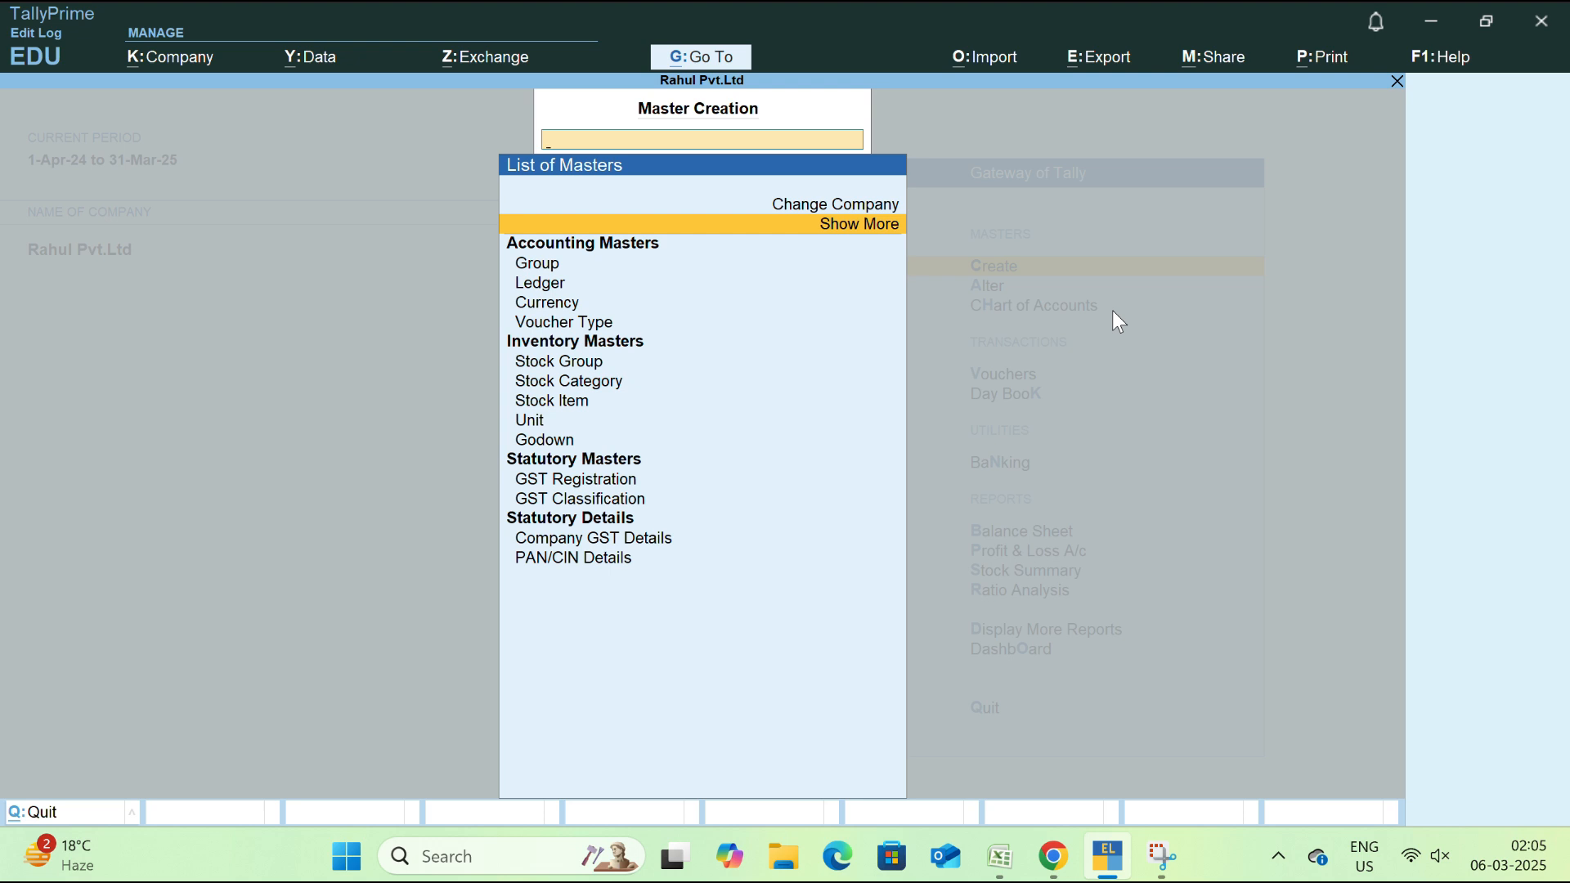
pyautogui.press('Down')
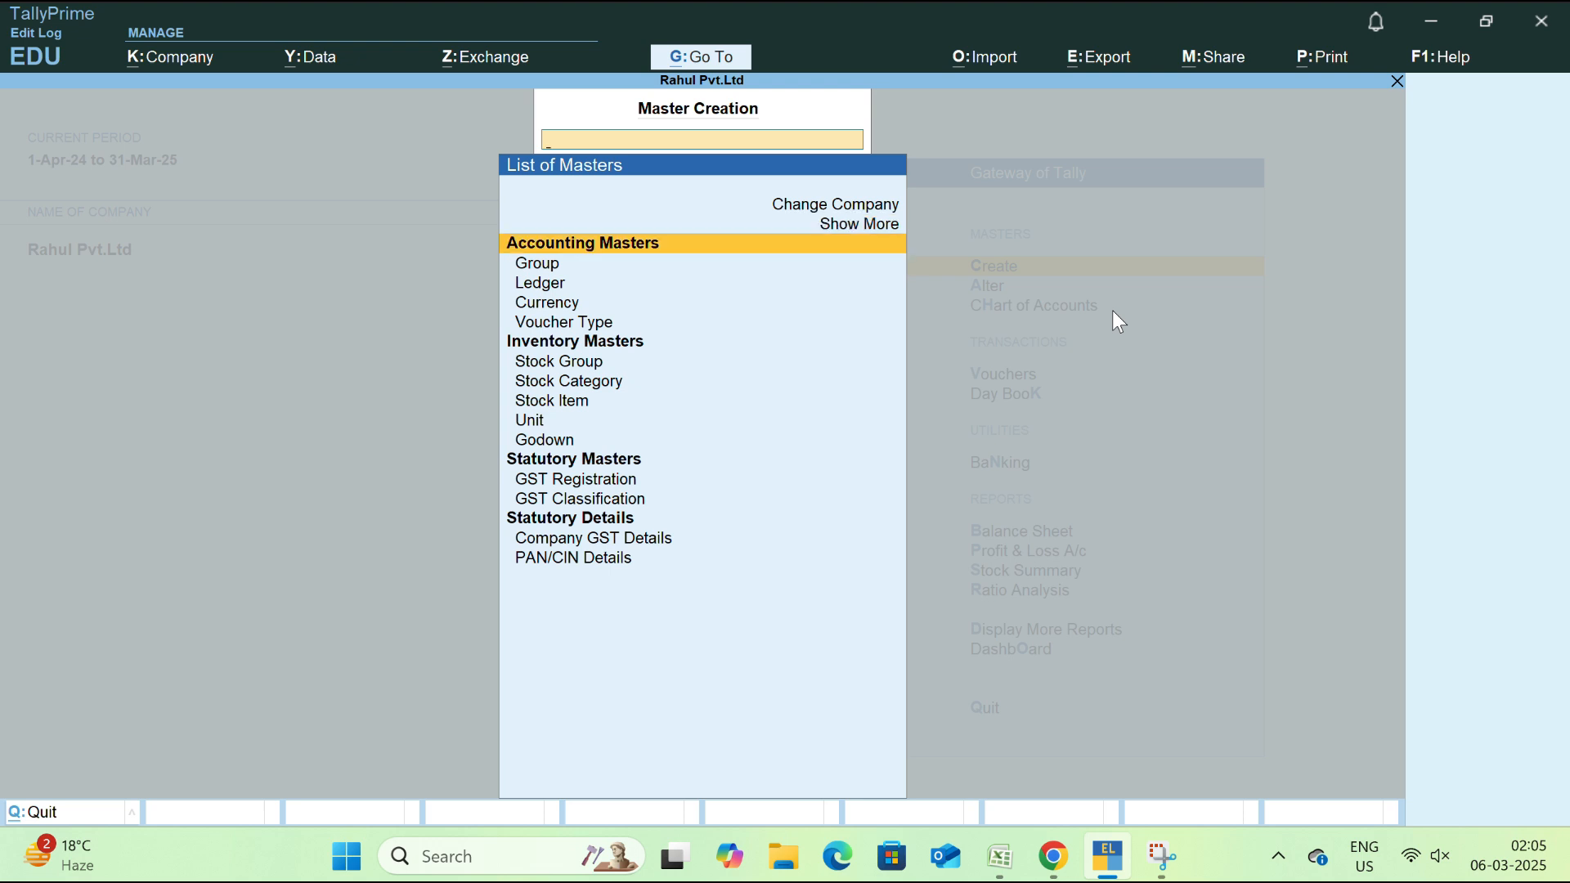
pyautogui.press('Down')
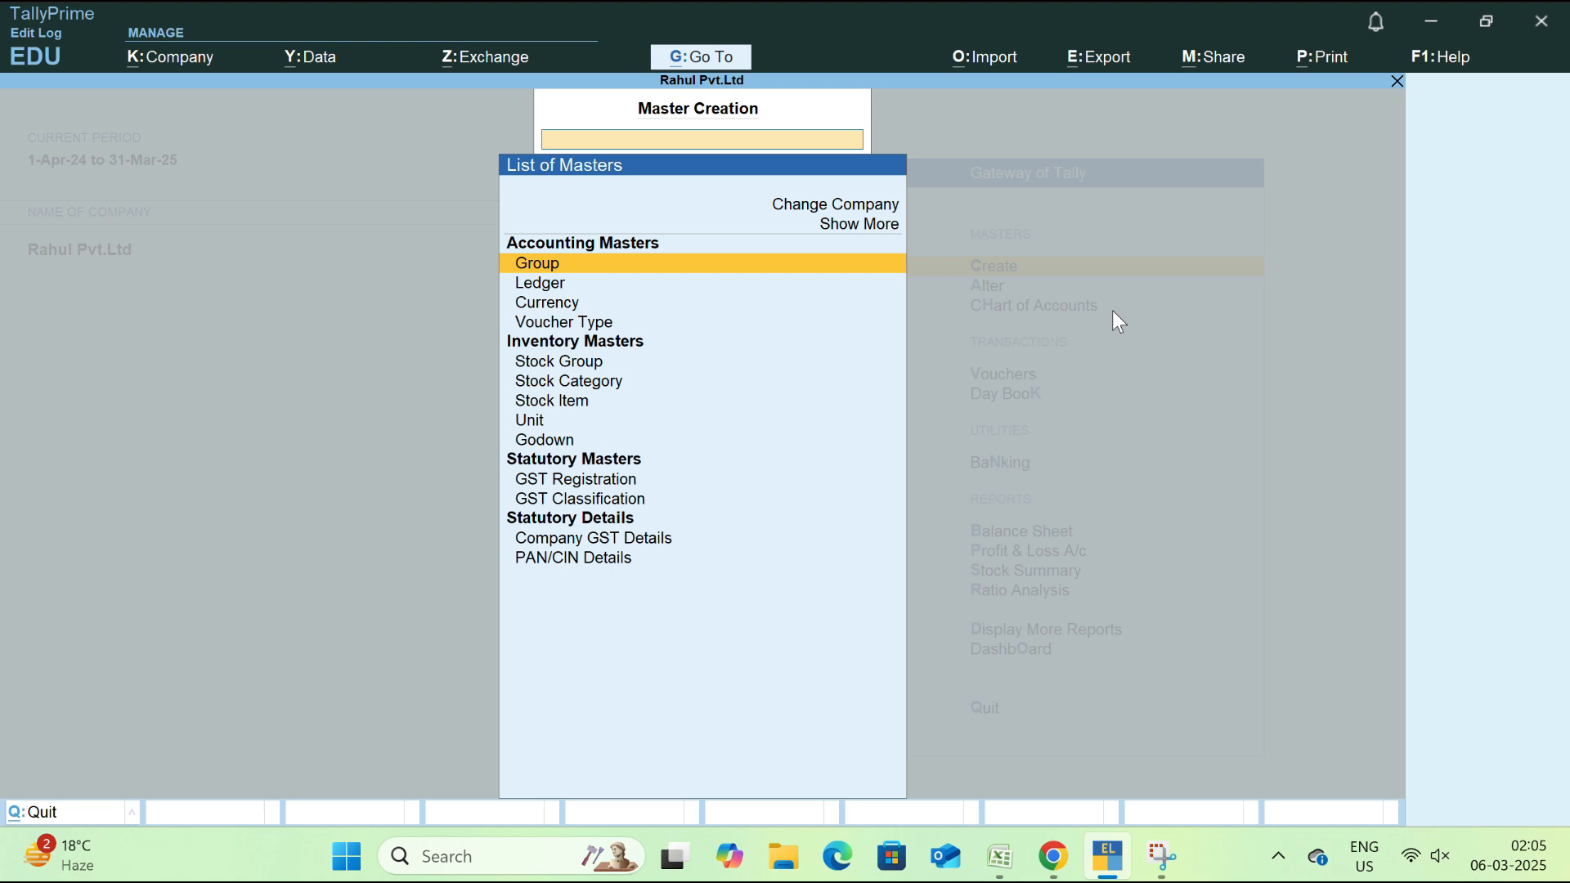
pyautogui.press('Down')
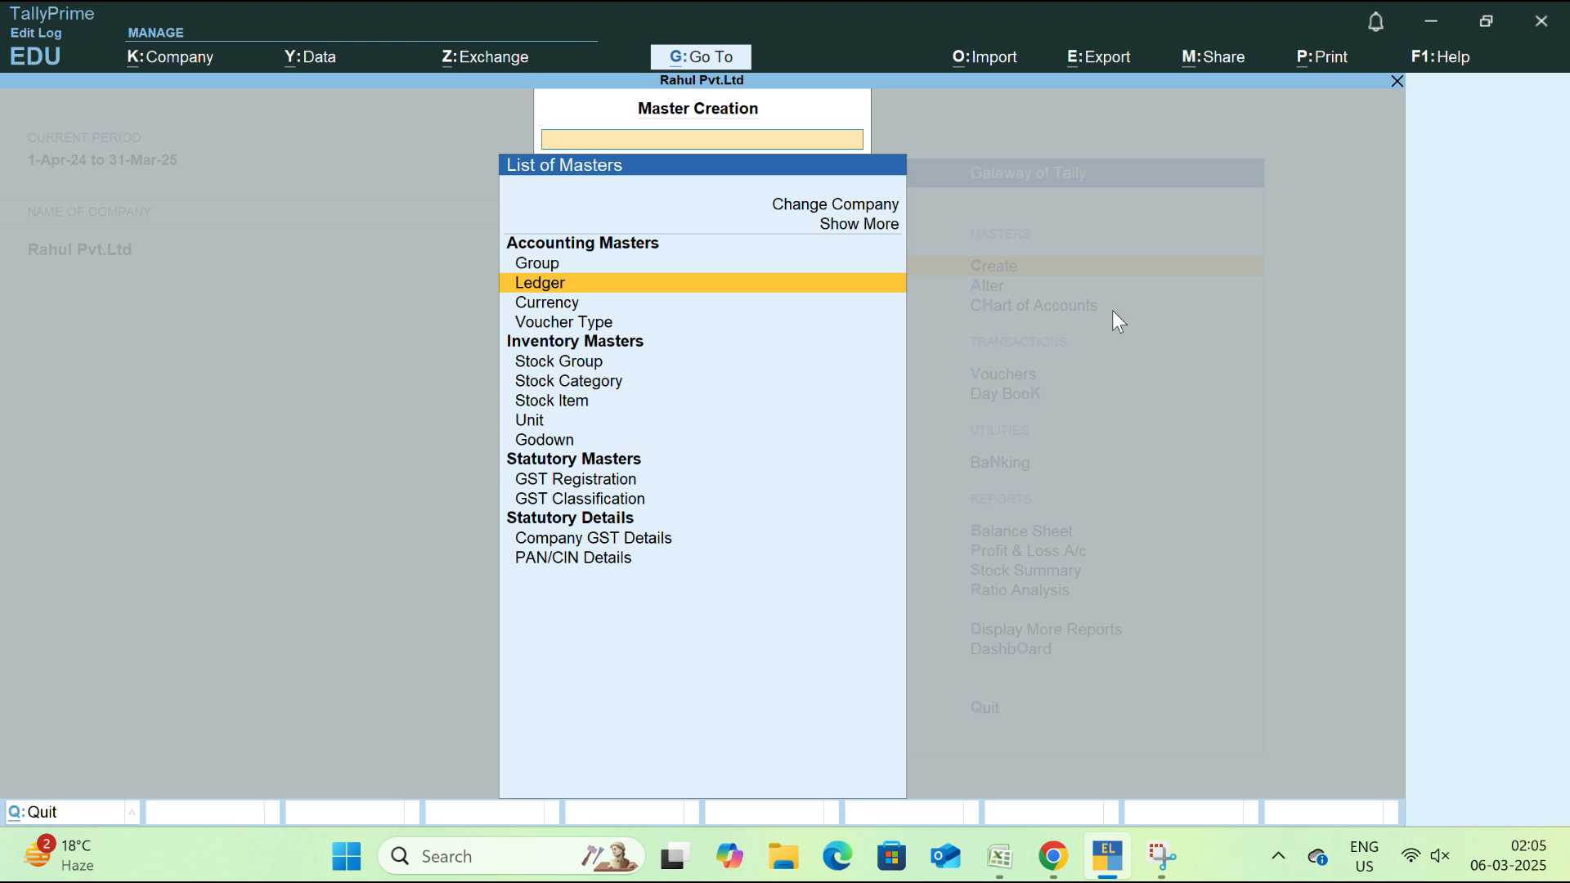
pyautogui.press('Down')
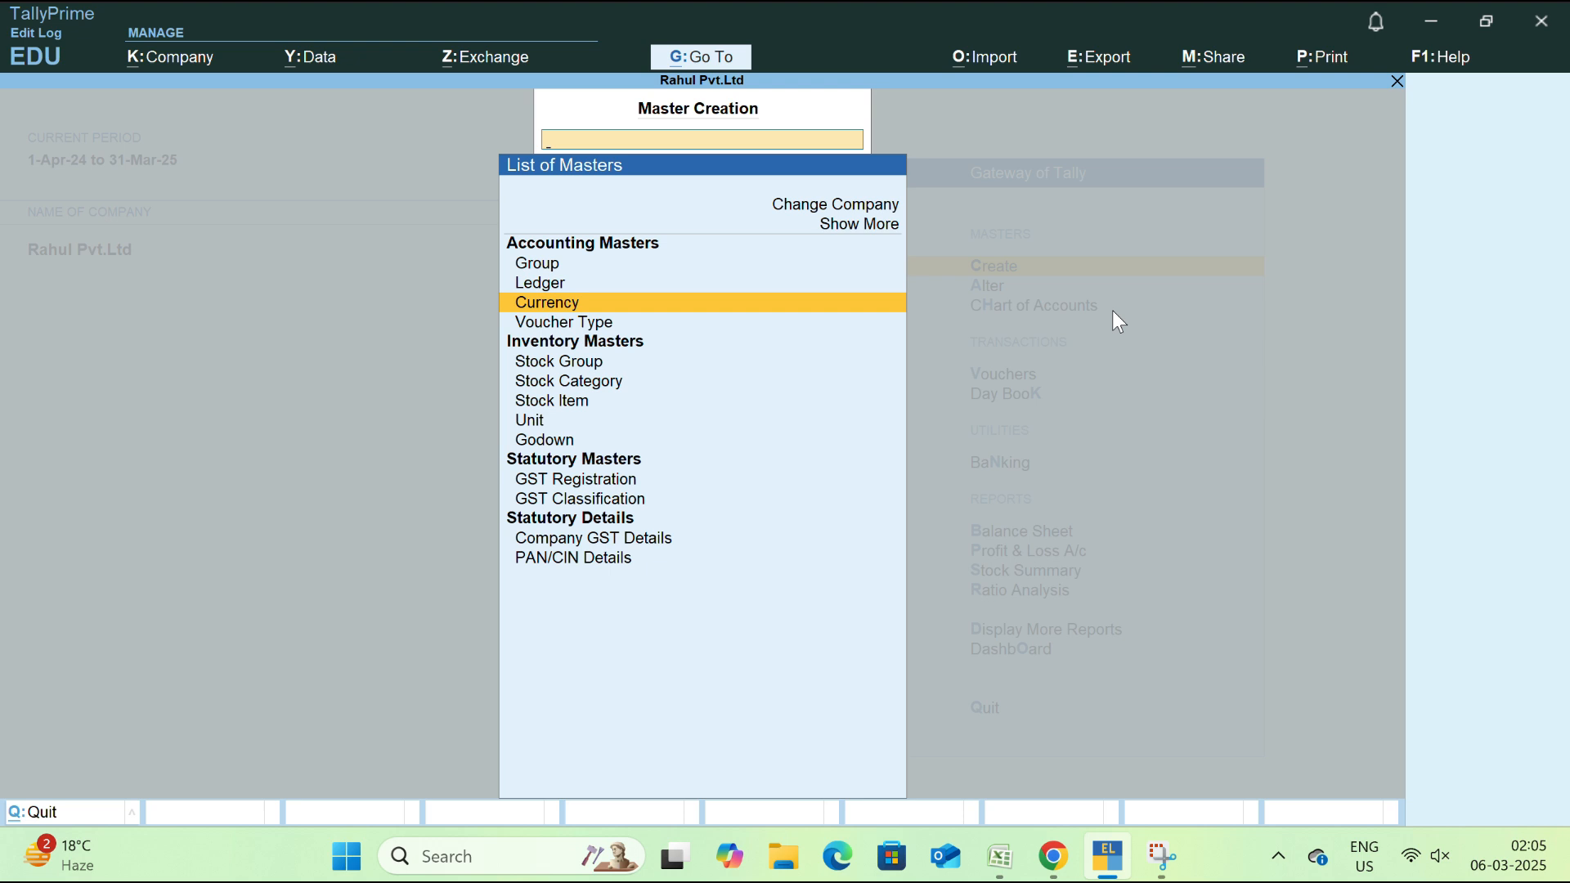
pyautogui.press('Down')
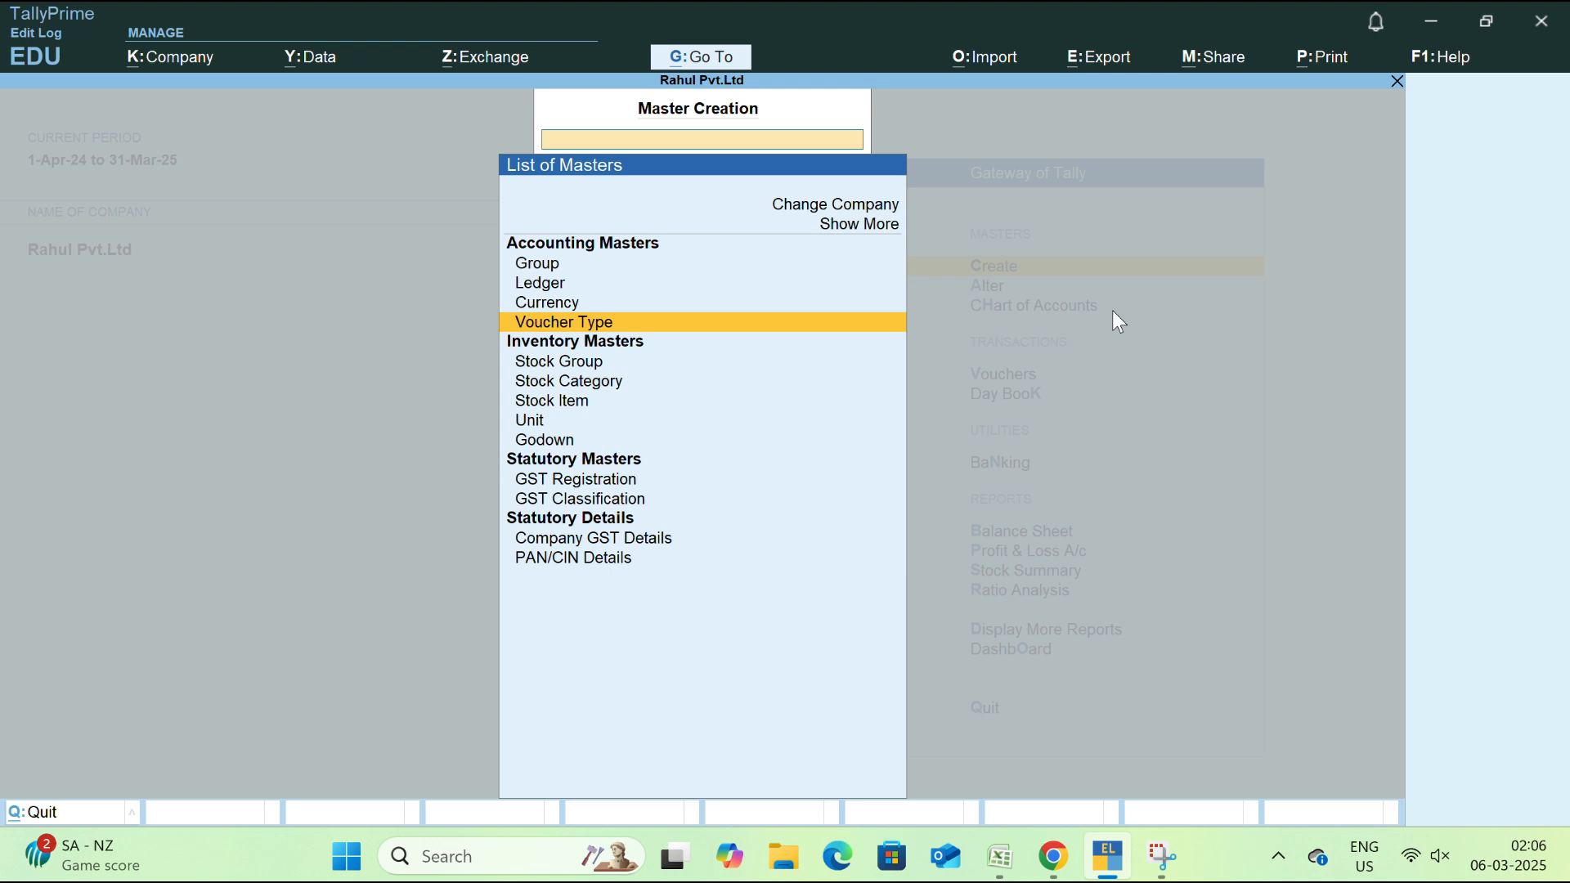
pyautogui.press('Down')
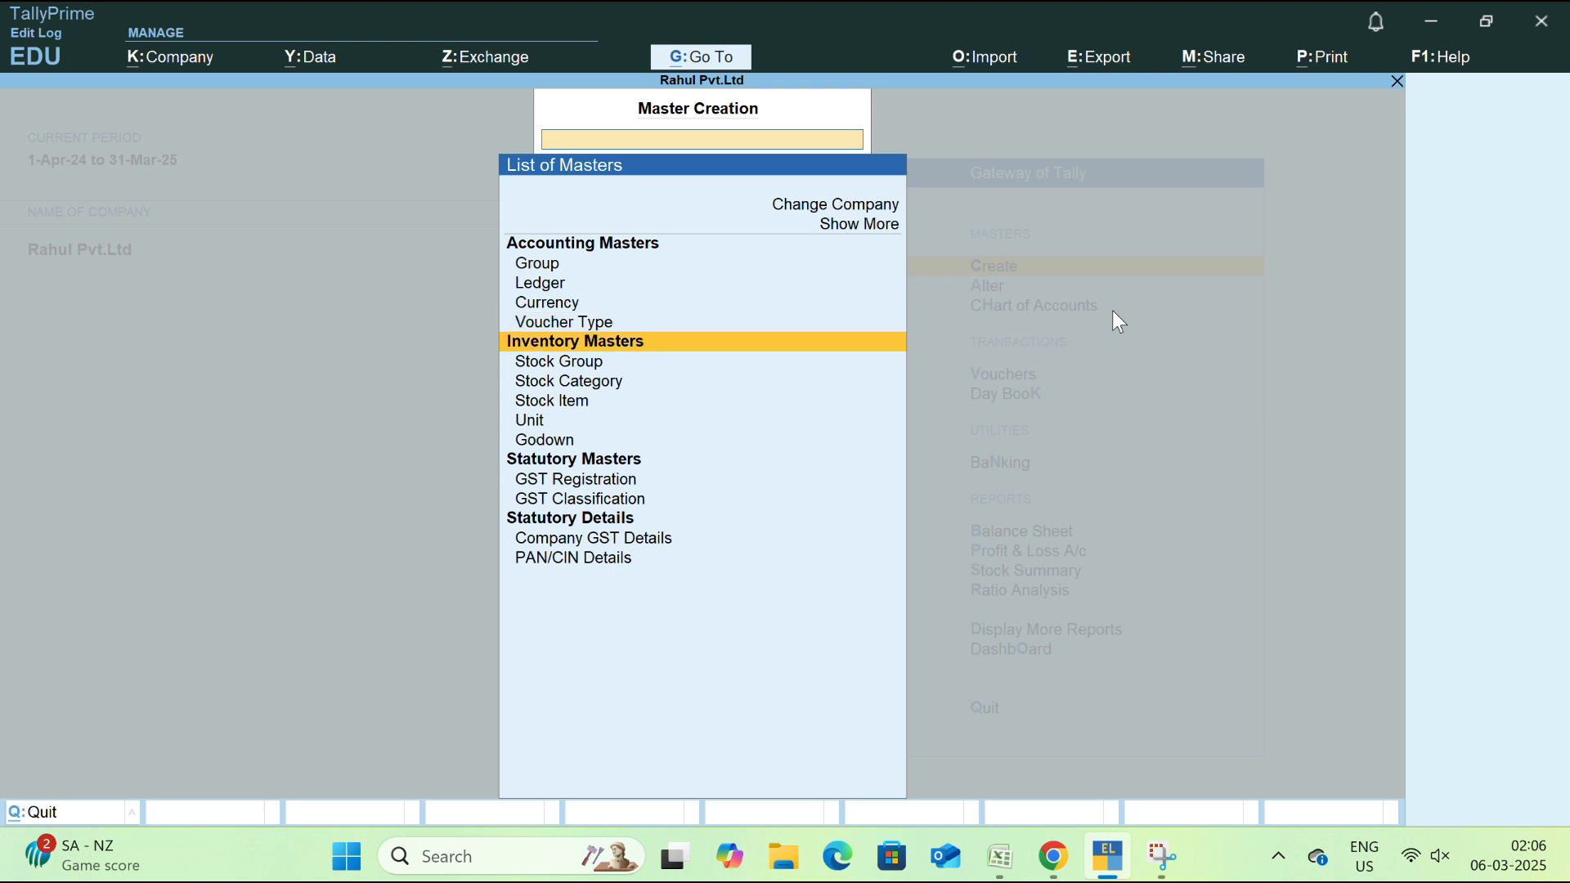
pyautogui.press('Down')
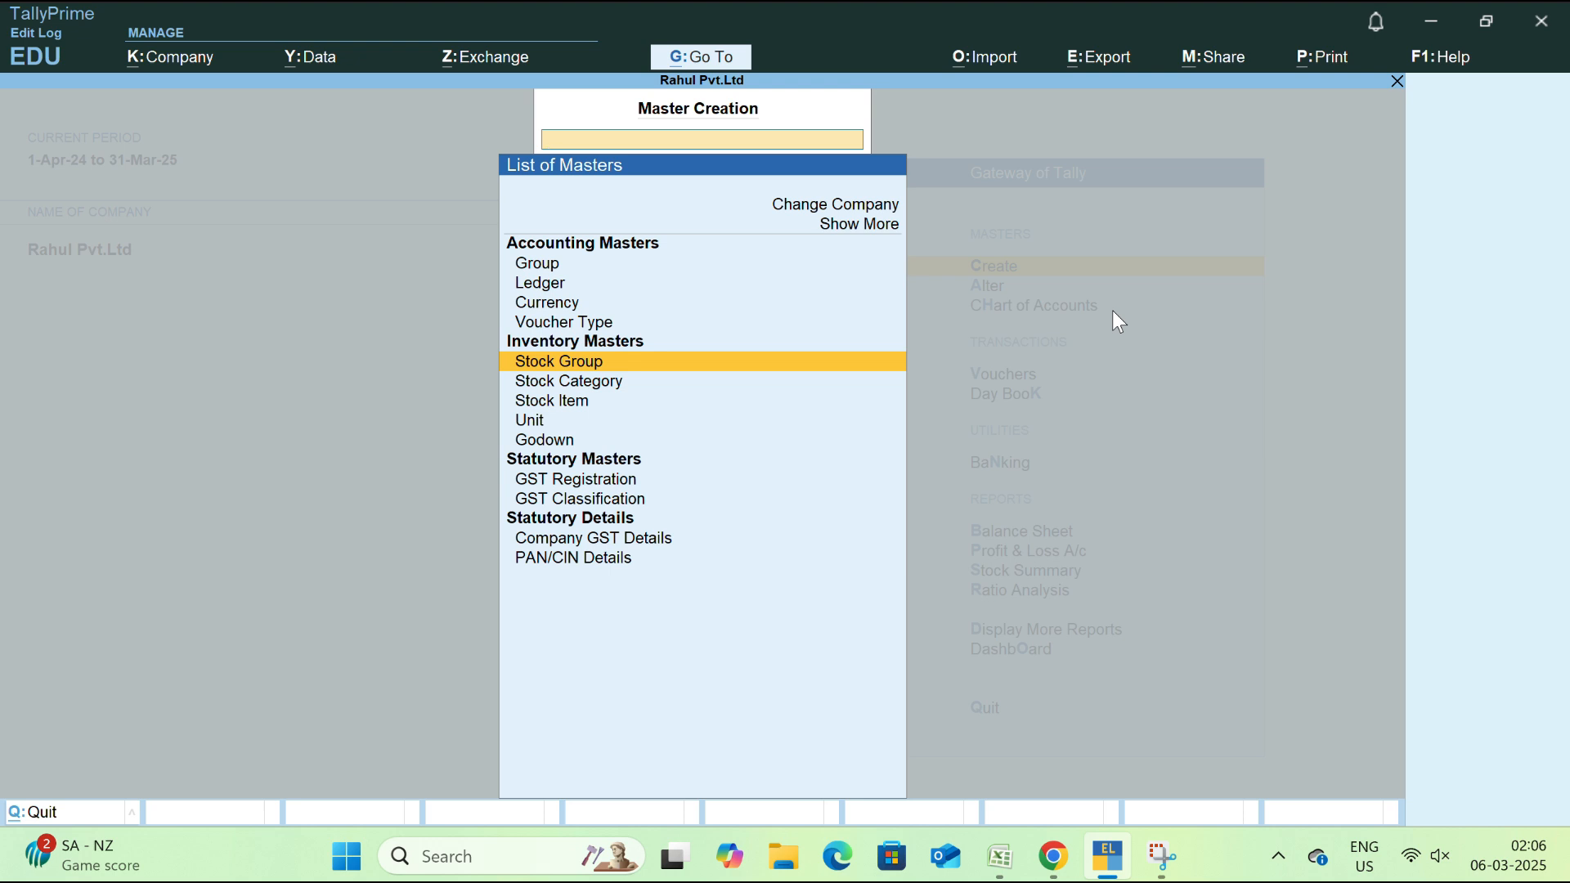
pyautogui.press('Down')
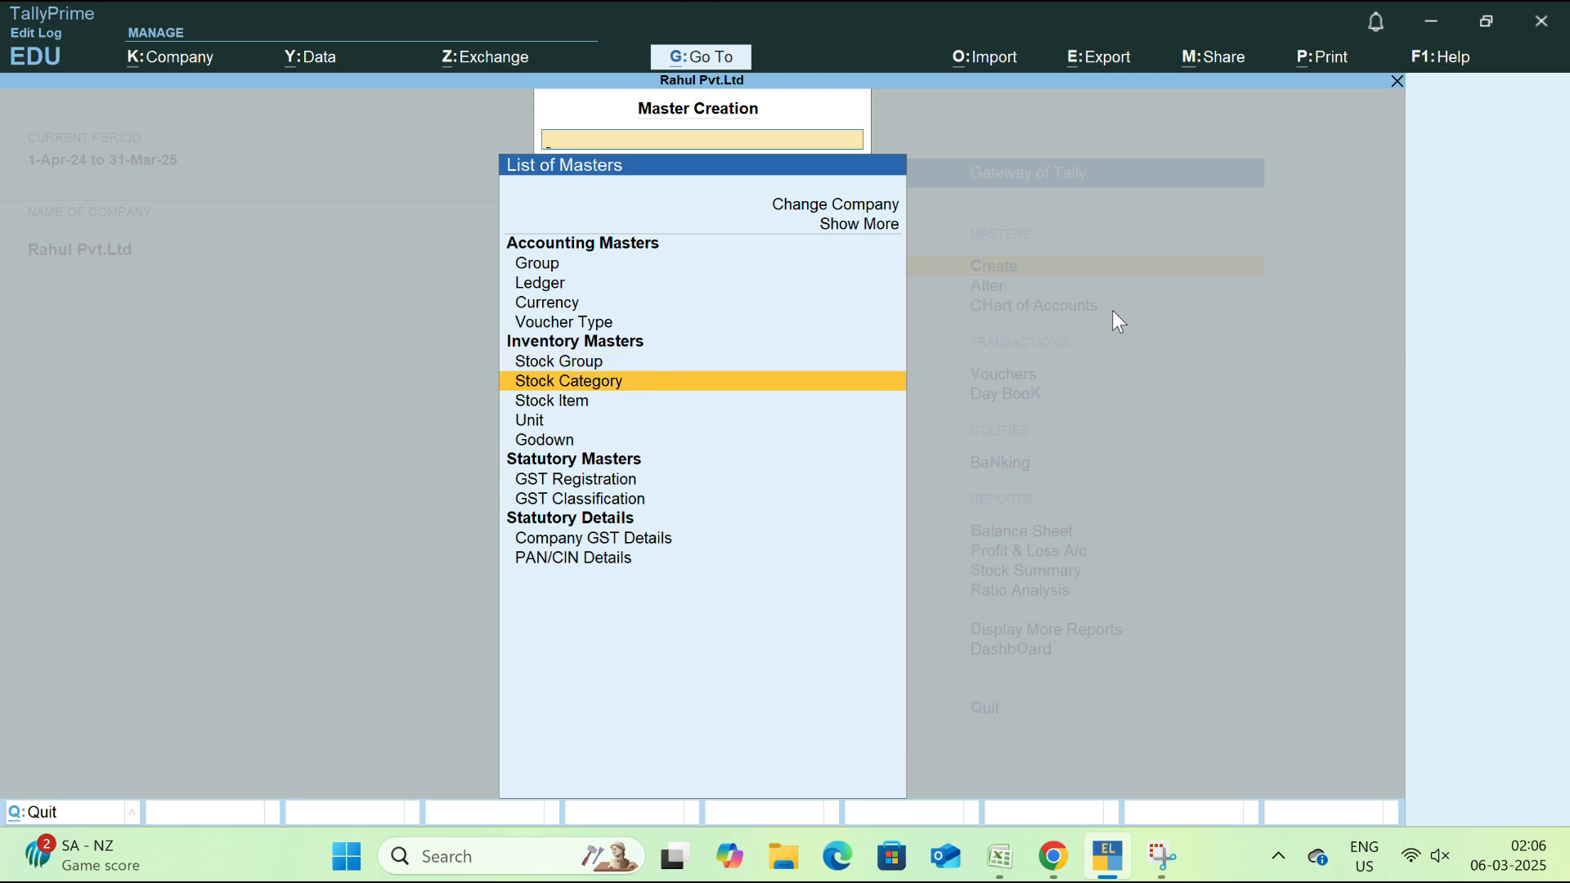
pyautogui.press('Down')
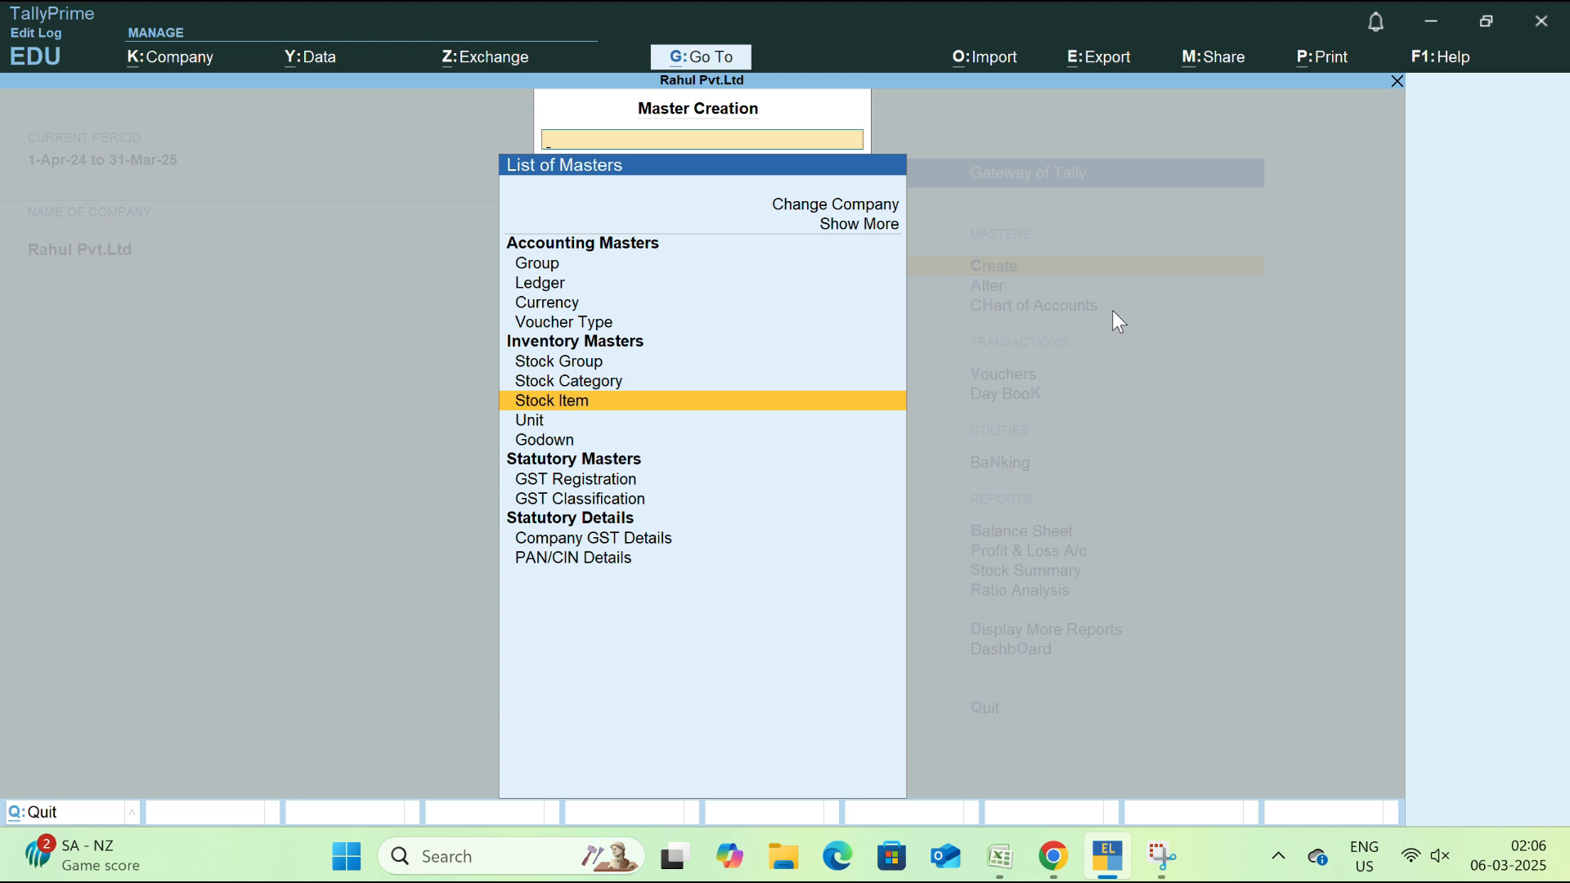
pyautogui.press('Down')
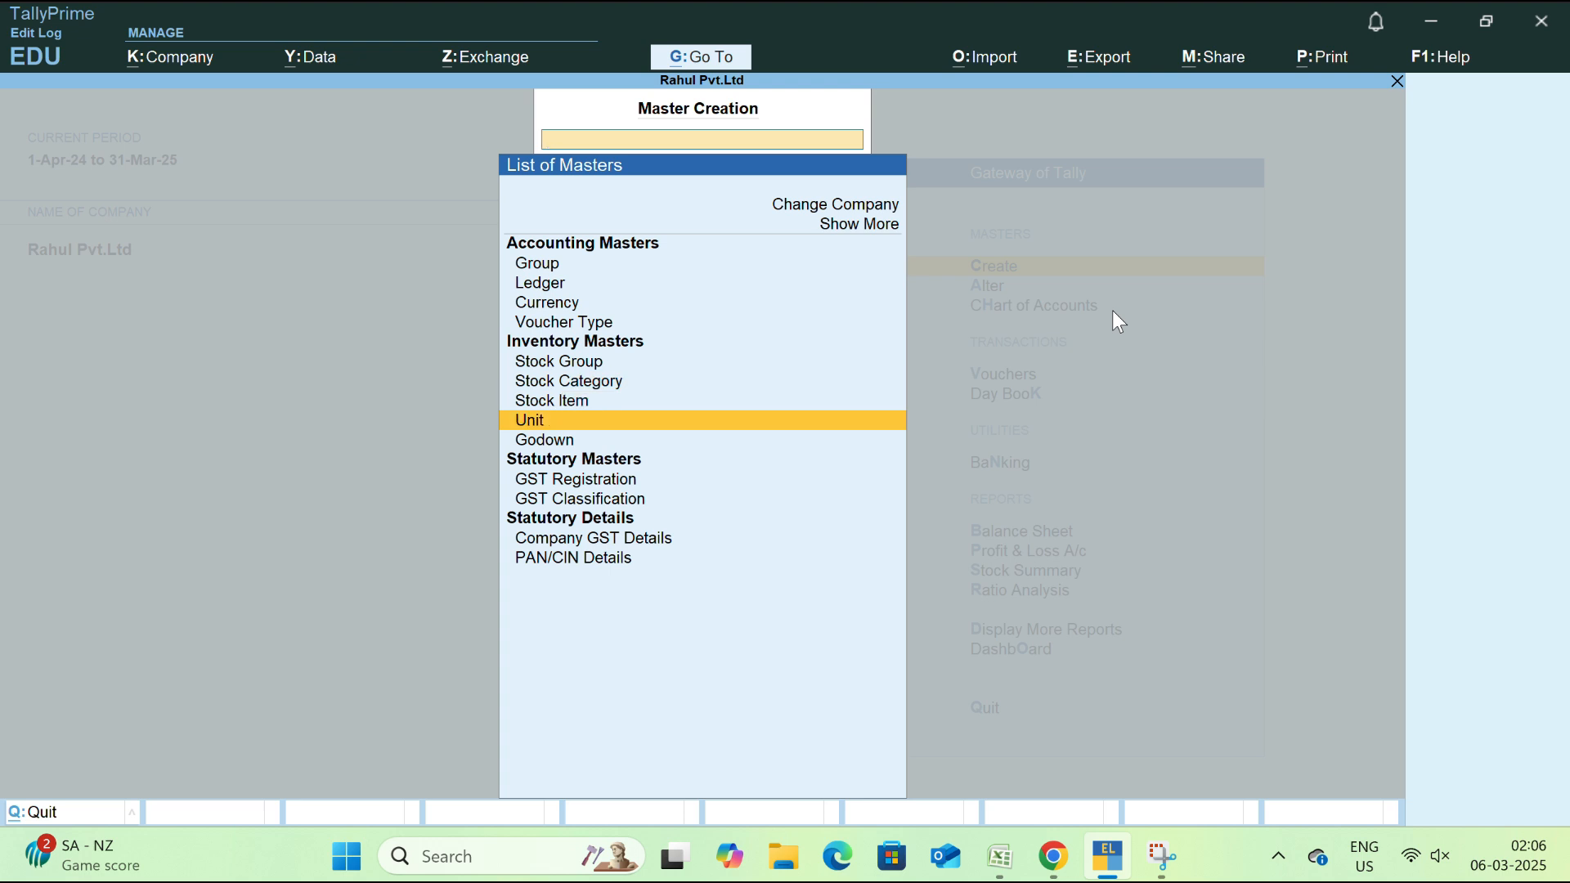
pyautogui.press('Down')
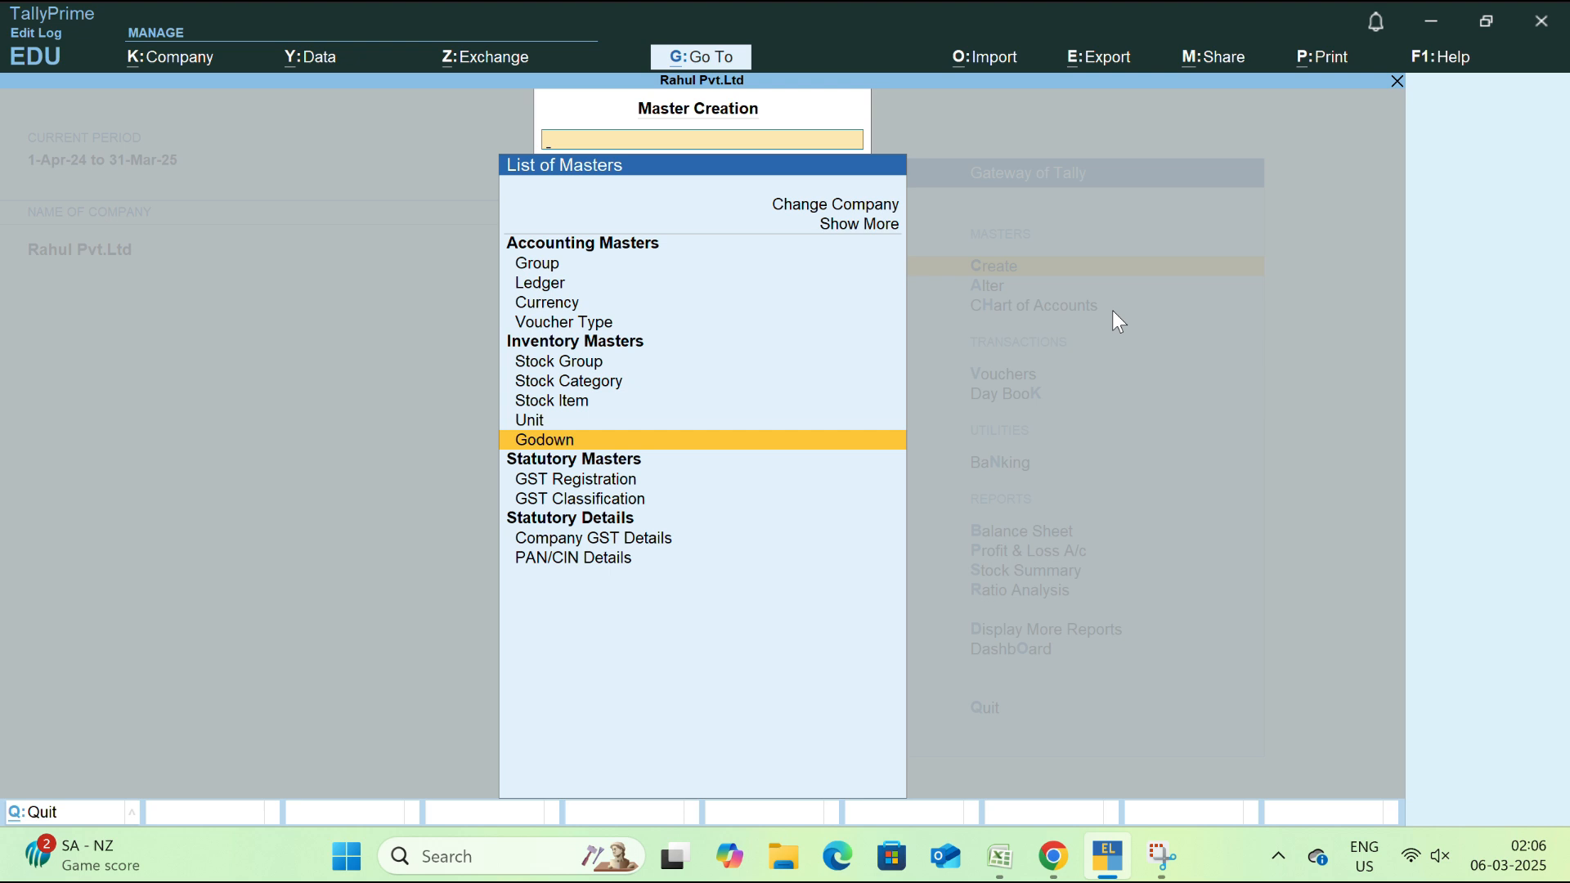
pyautogui.press('Up')
pyautogui.press('Up')
pyautogui.press('Up')
pyautogui.press('Up')
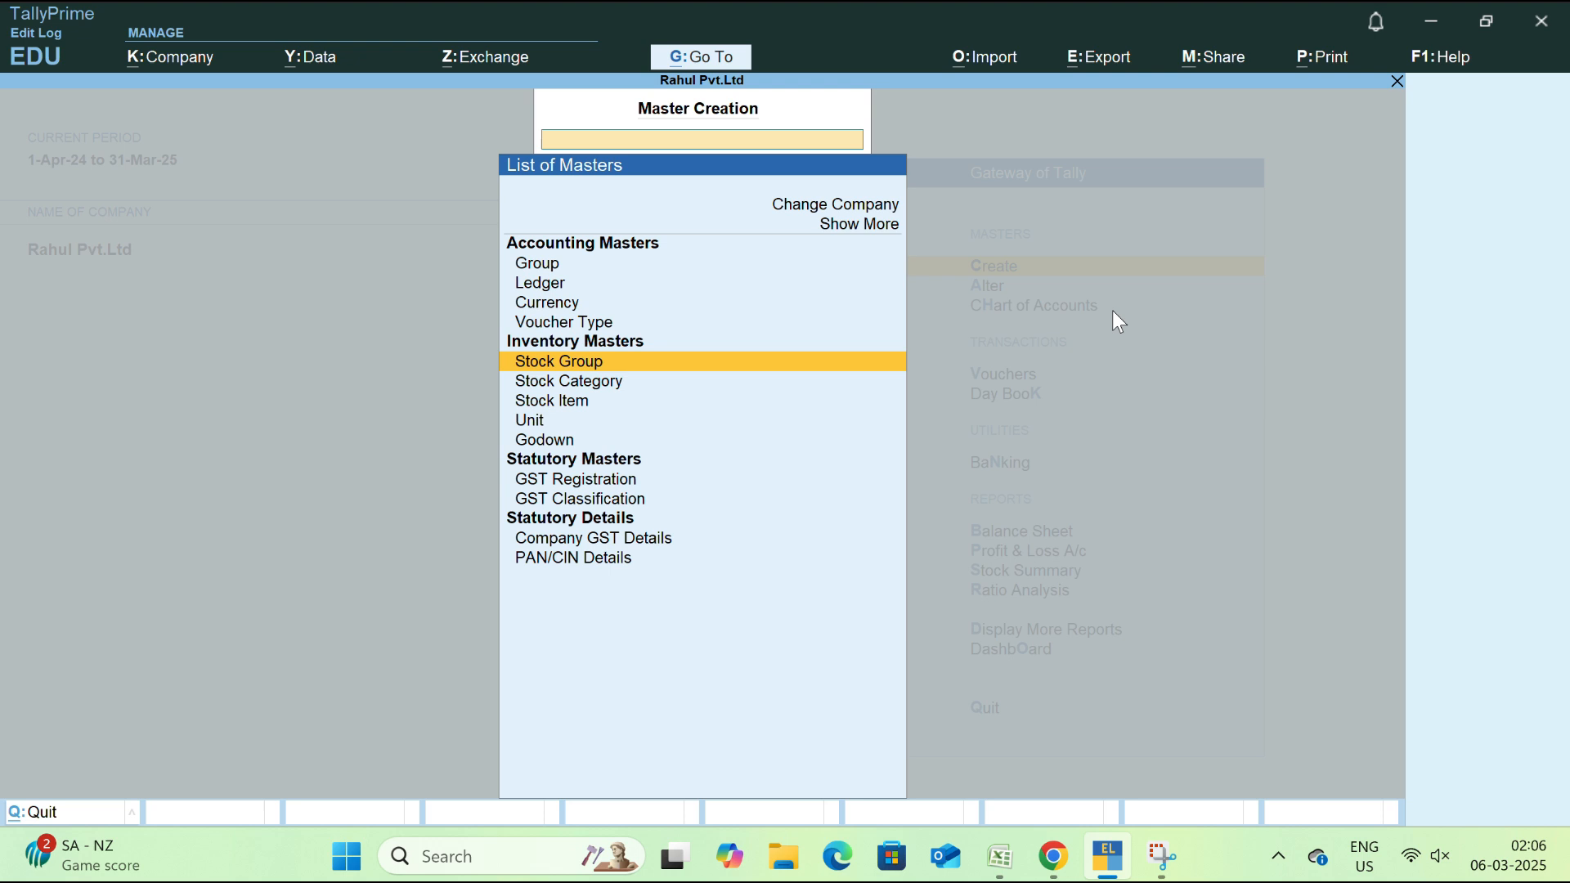
pyautogui.press('Down')
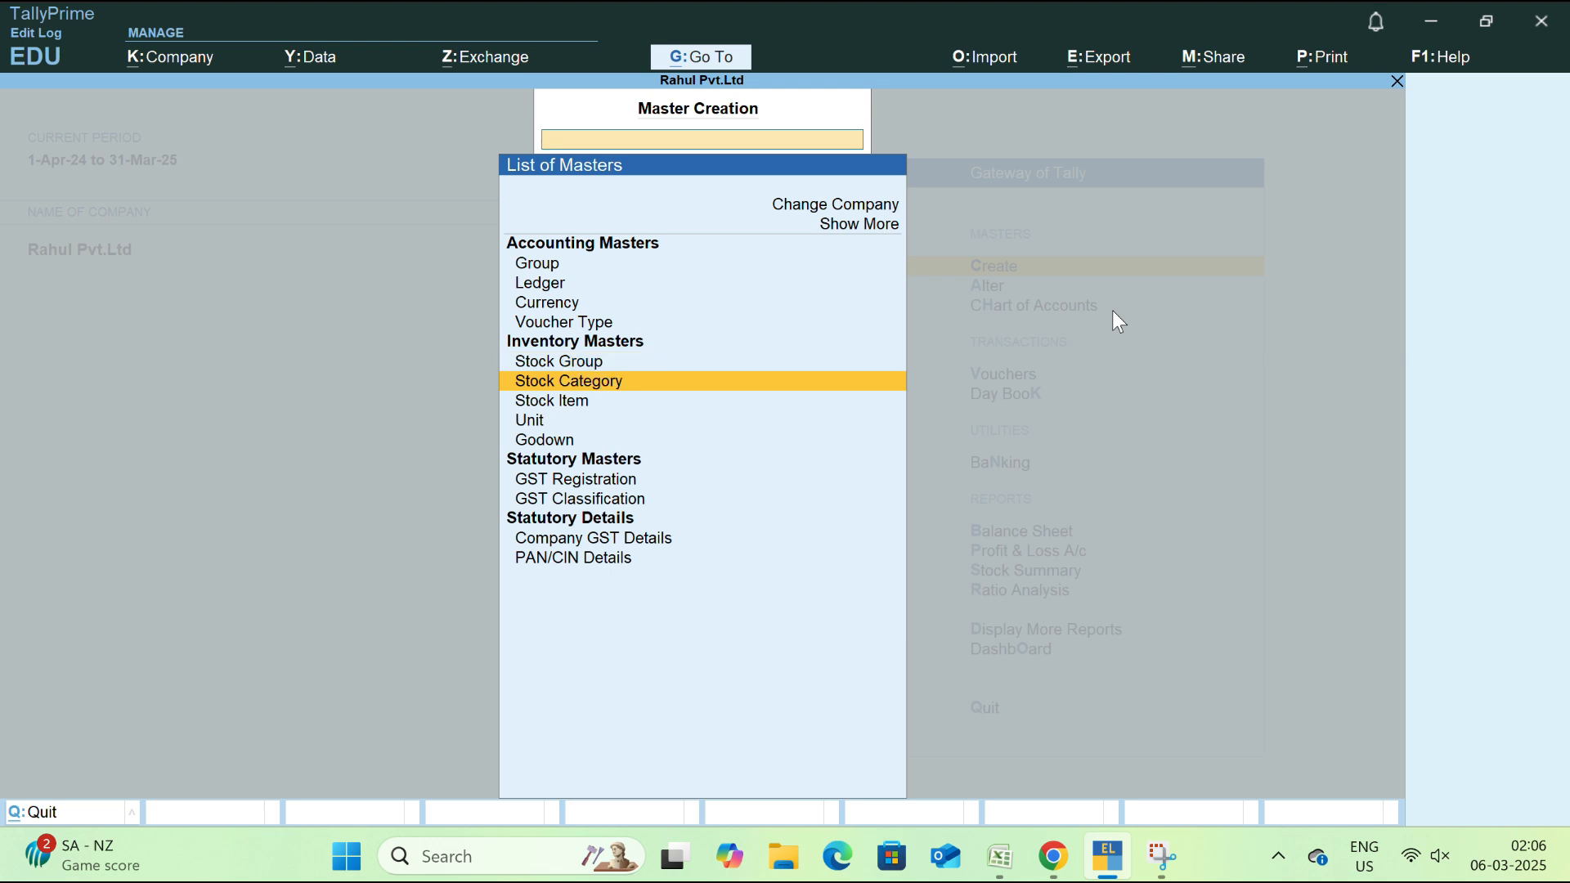
pyautogui.press('Down')
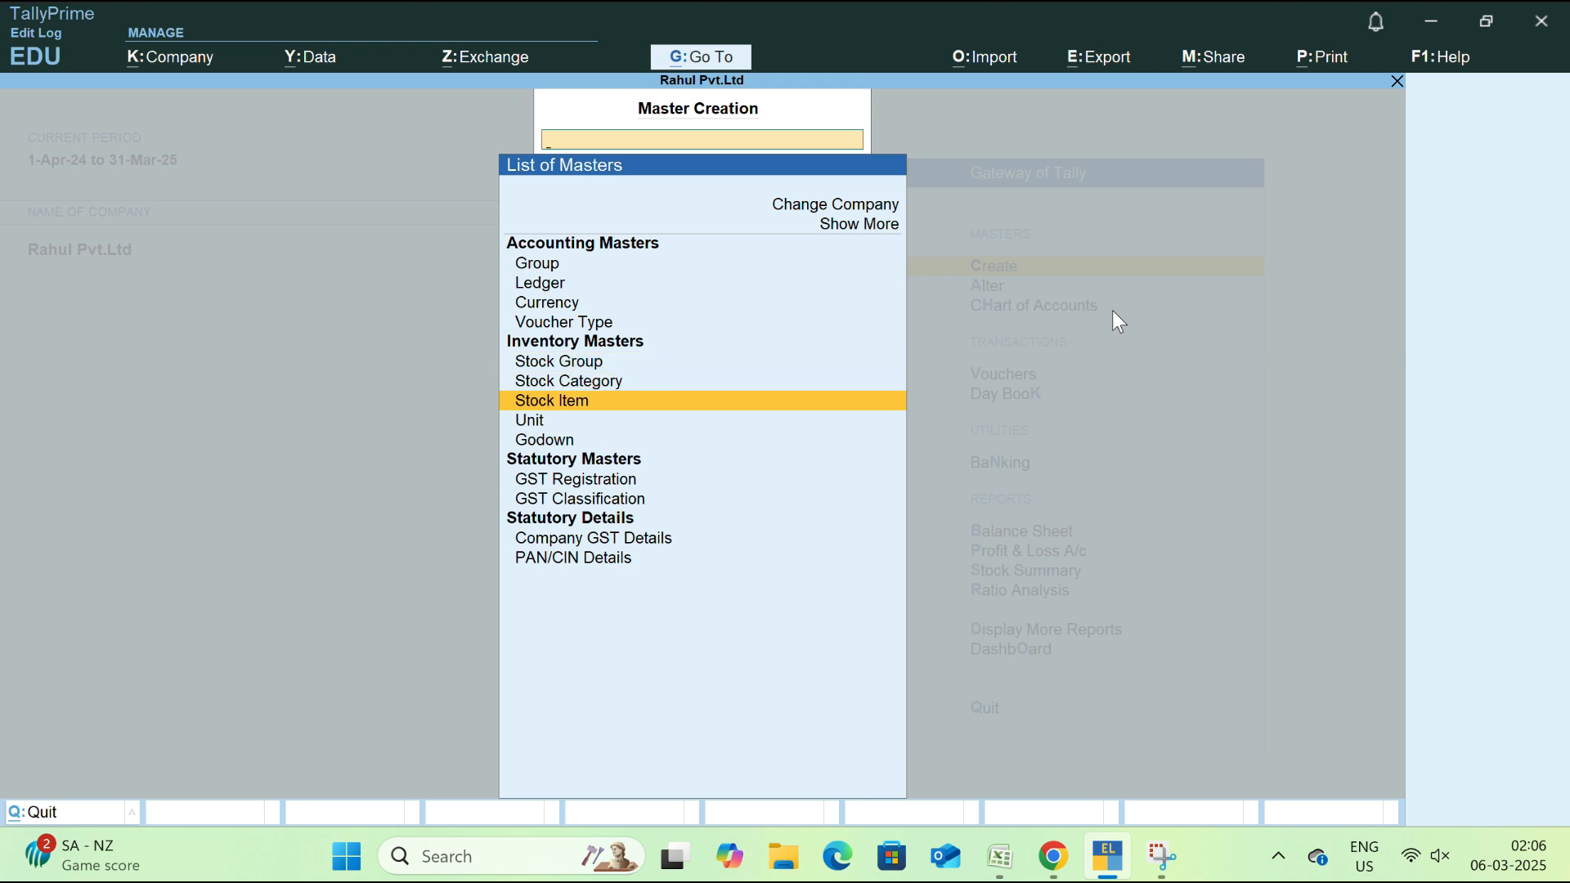
pyautogui.press('Down')
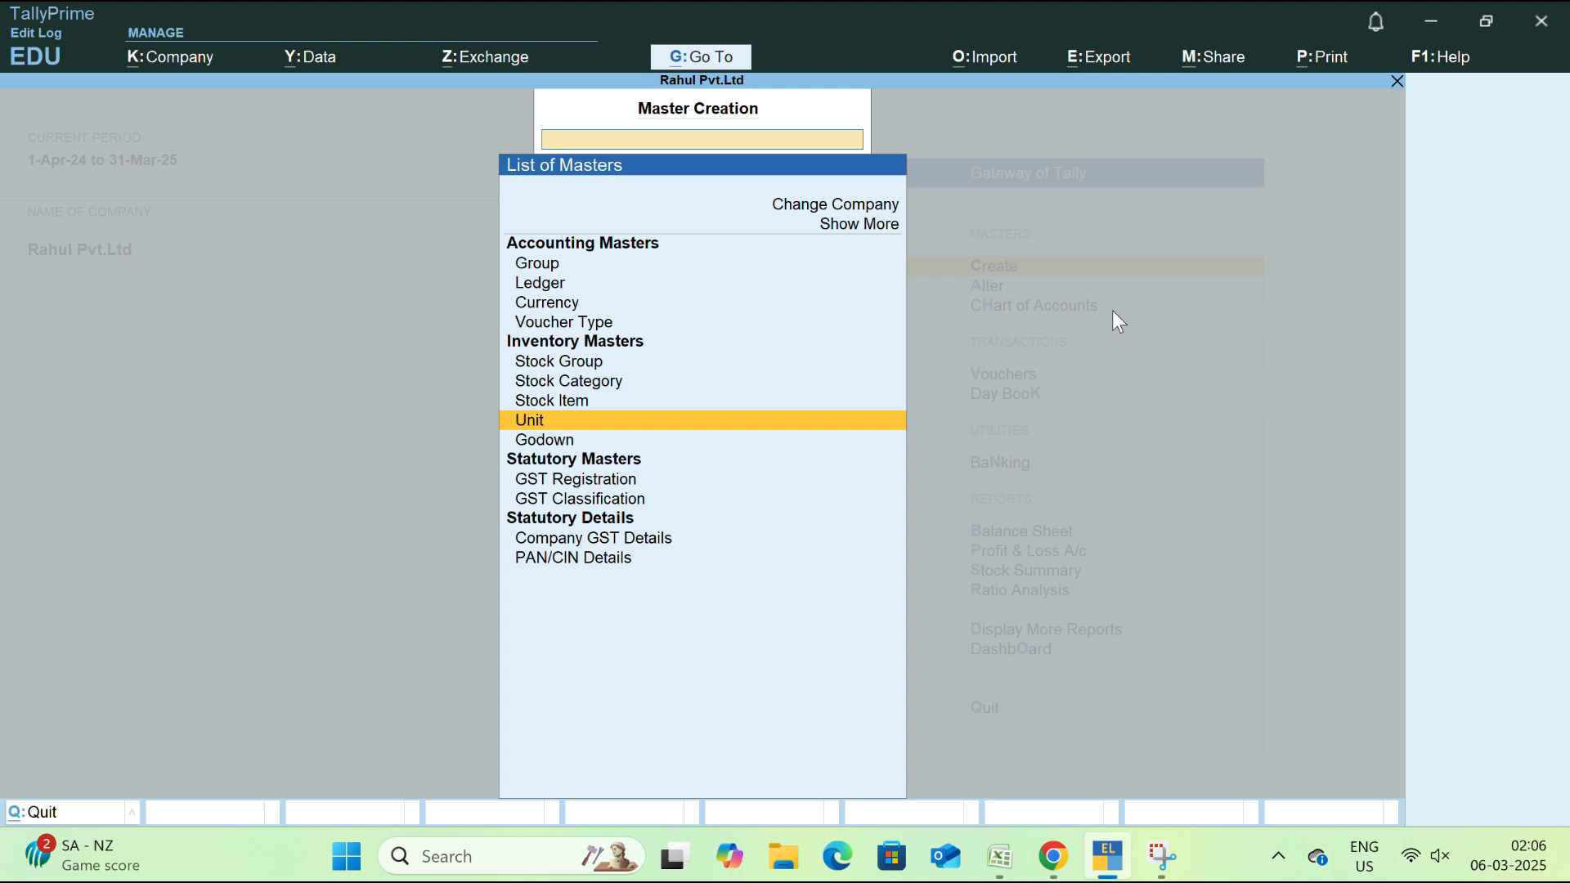
pyautogui.press('Down')
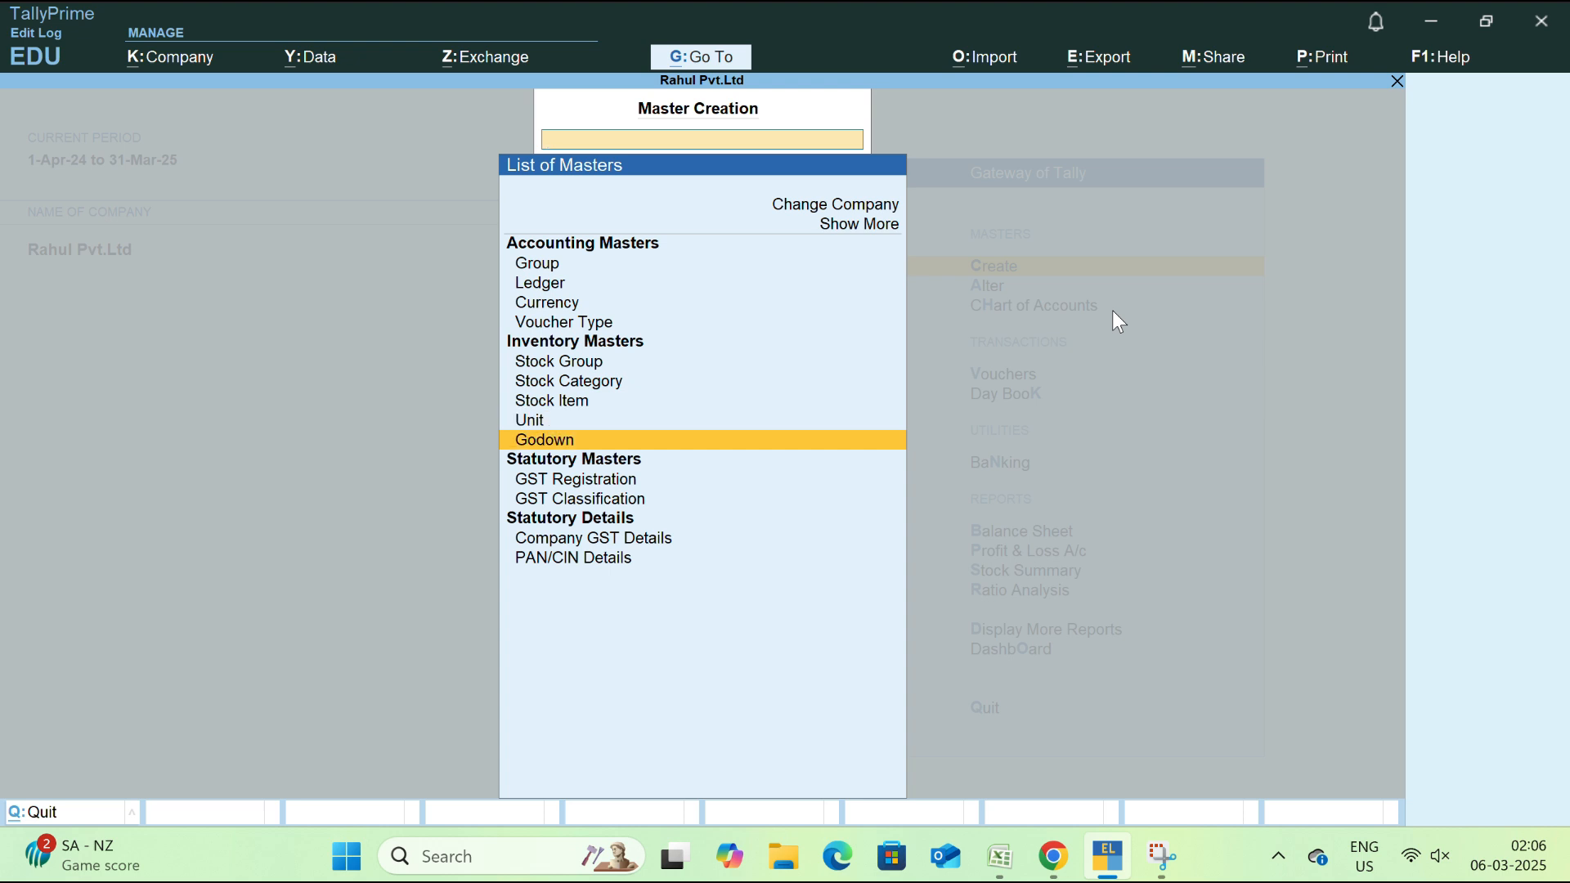